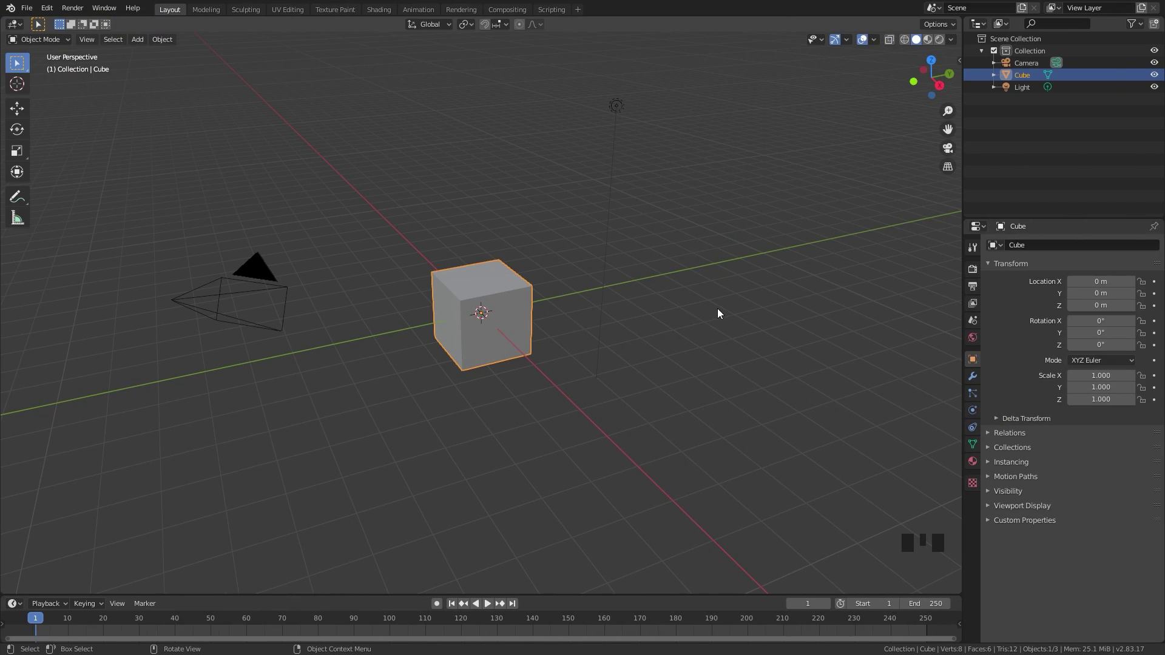
Step: Delete the default cube and add a mesh plane at the origin
key("x")
left_click(695, 281)
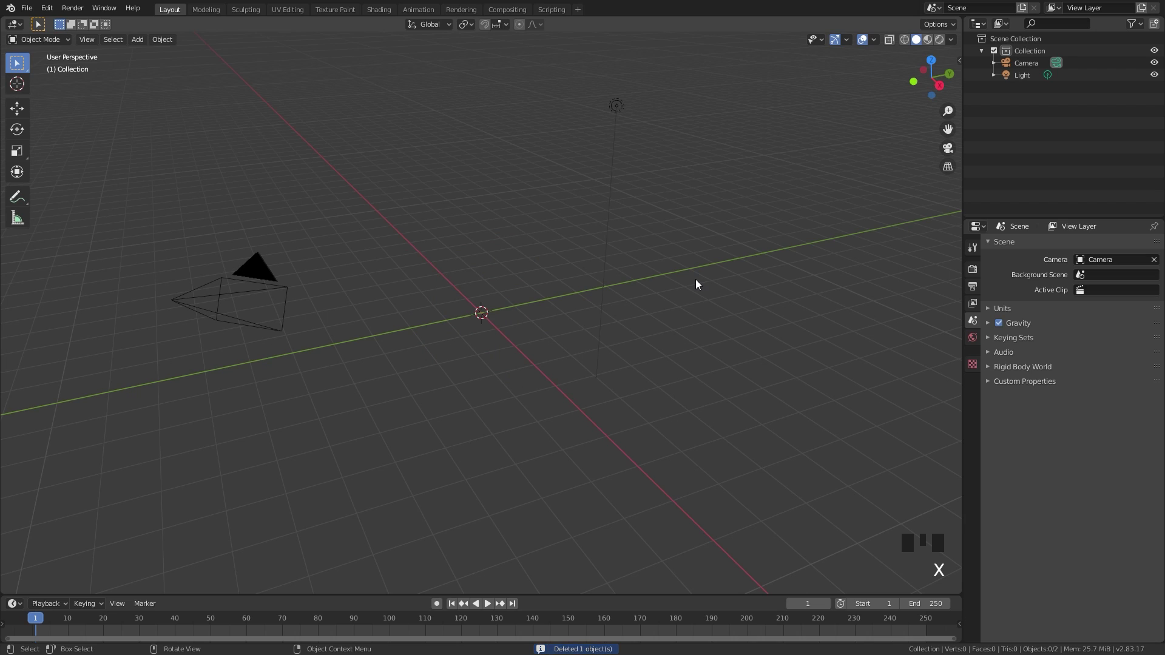
key("shift+a")
left_click(725, 281)
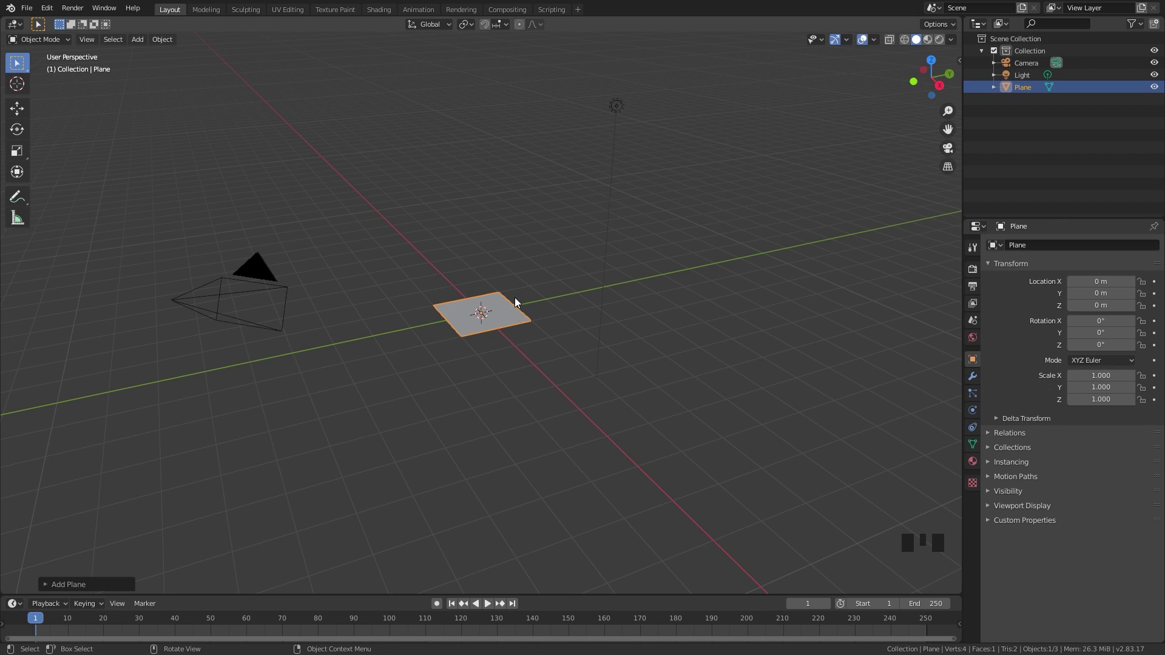
Step: Scale the plane to 0.448 on Y and 6.891 on X to form a long strip
middle_click_drag(517, 301, 646, 317)
key("s")
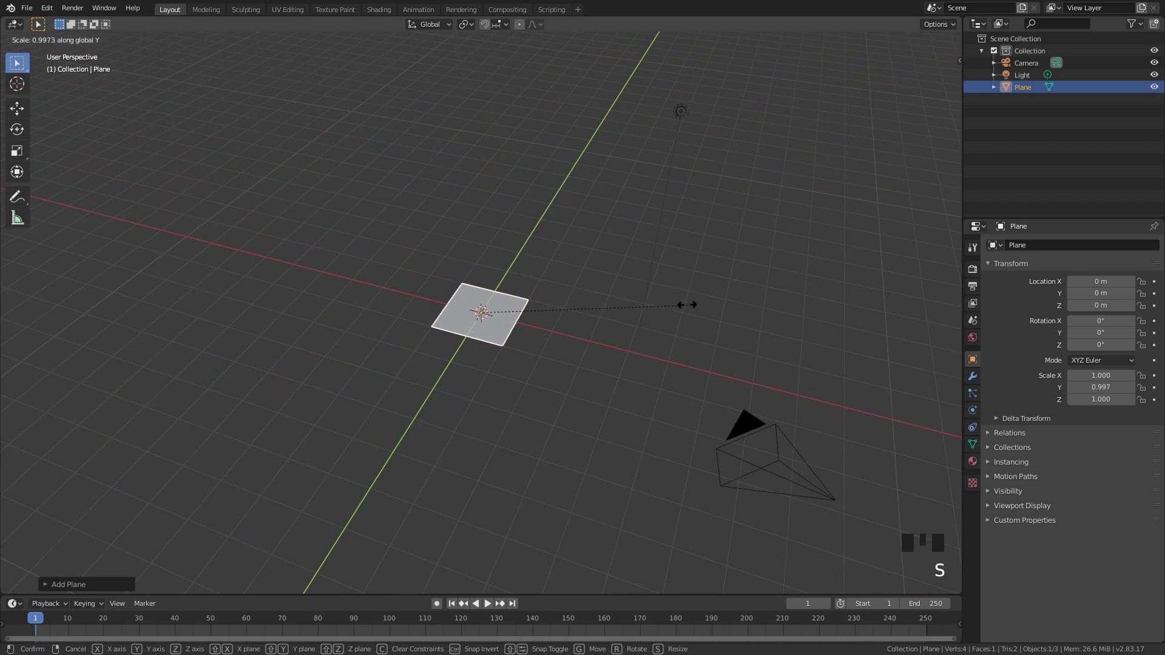
key("y")
left_click(572, 301)
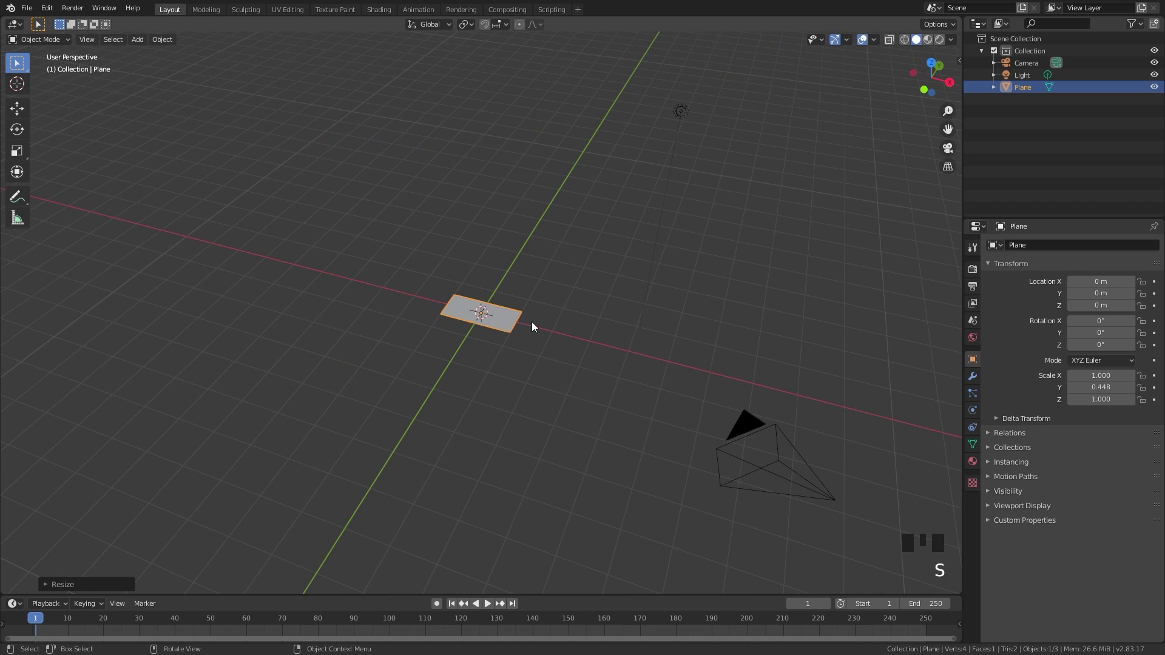
key("s")
key("x")
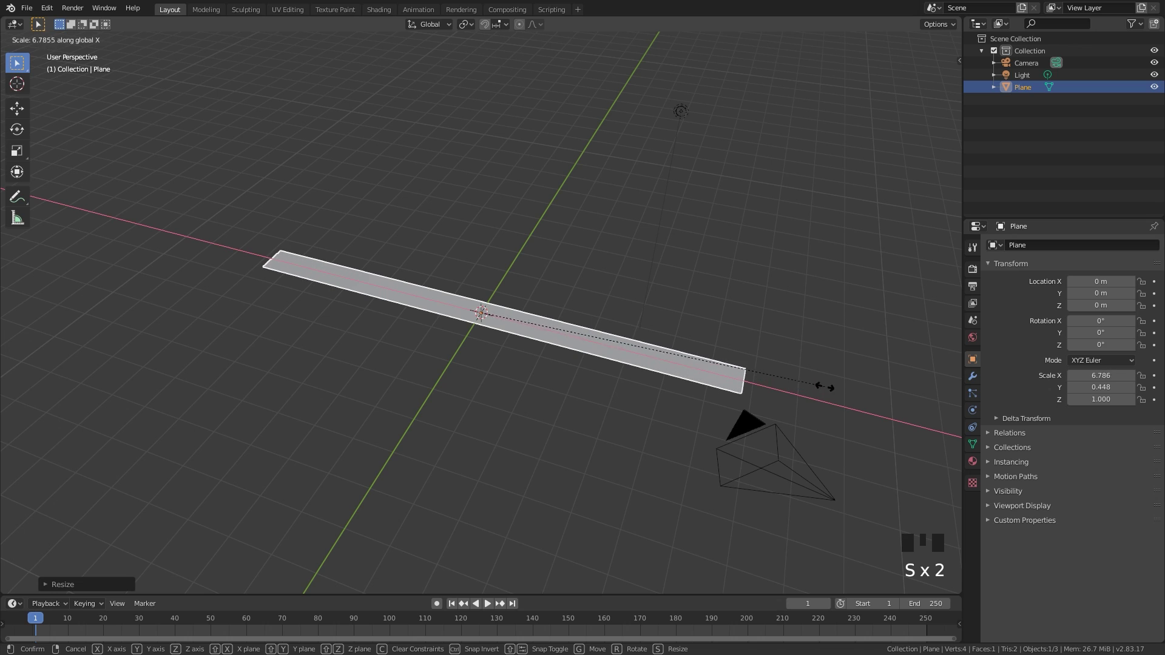
left_click(822, 384)
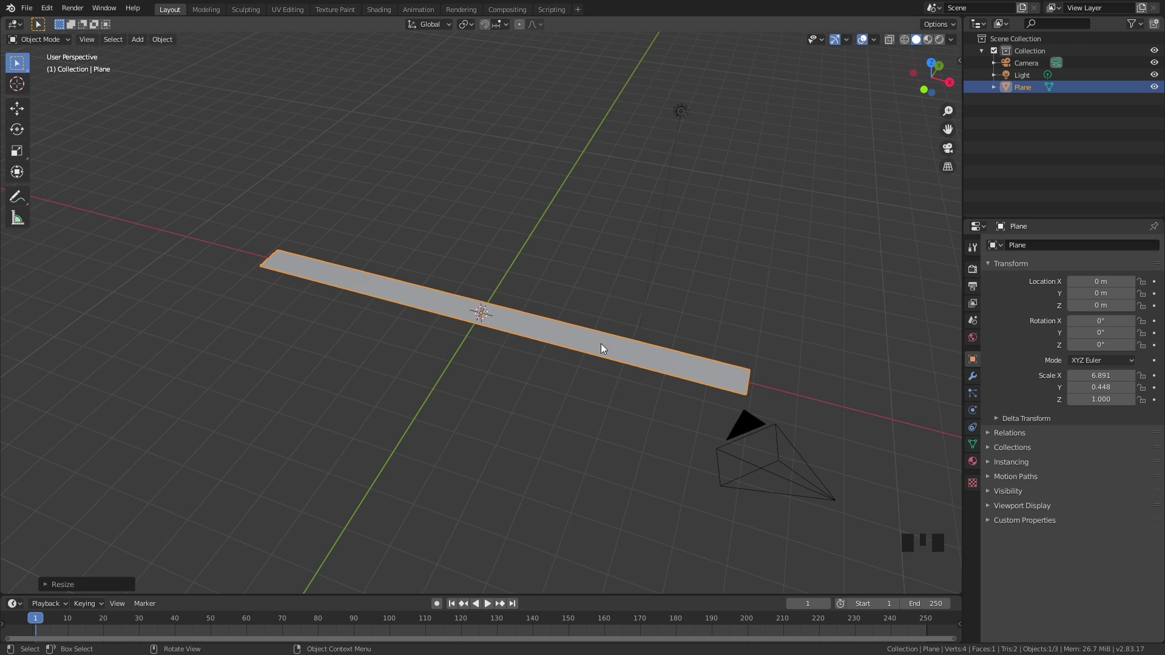
middle_click_drag(440, 284, 463, 260)
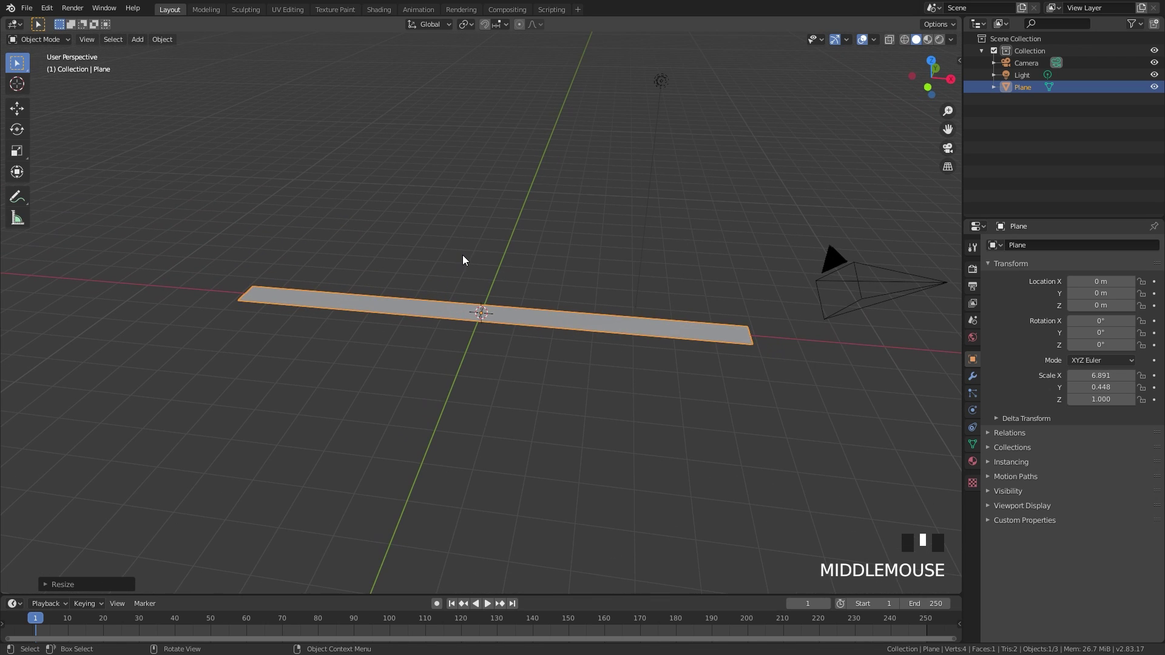
Step: Apply Quick Smoke to the plane from Object > Quick Effects, creating a Smoke Domain
left_click(162, 40)
mouse_move(204, 340)
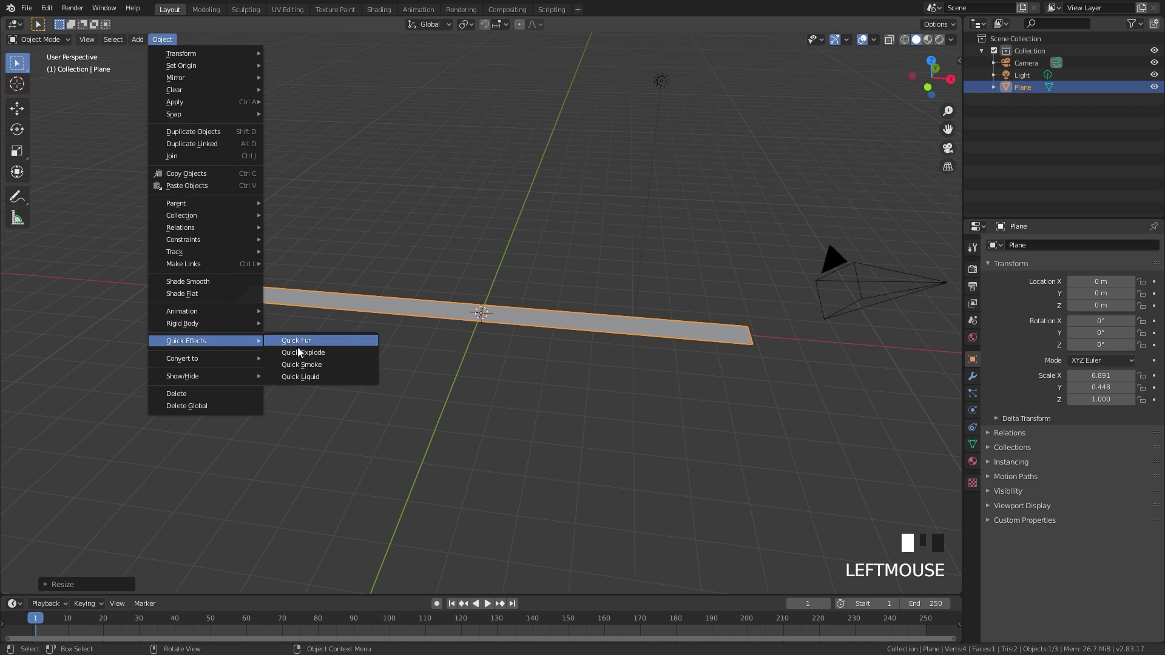
left_click(327, 363)
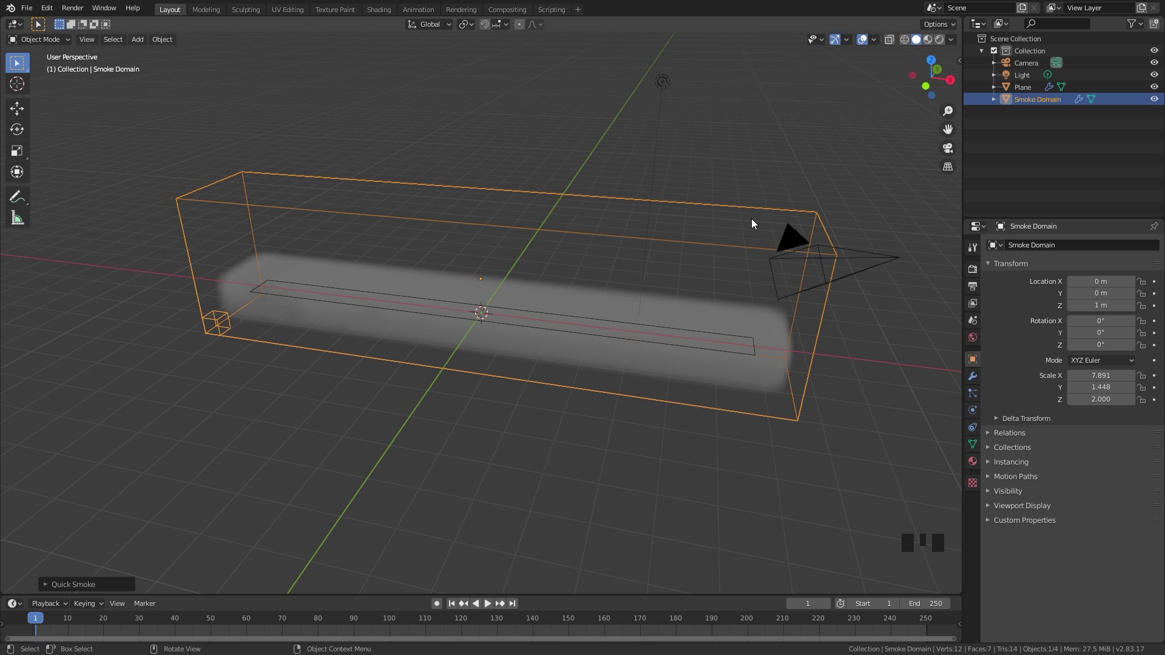
Step: Set the smoke domain's Cache Type to Modular in its Physics settings
left_click(973, 410)
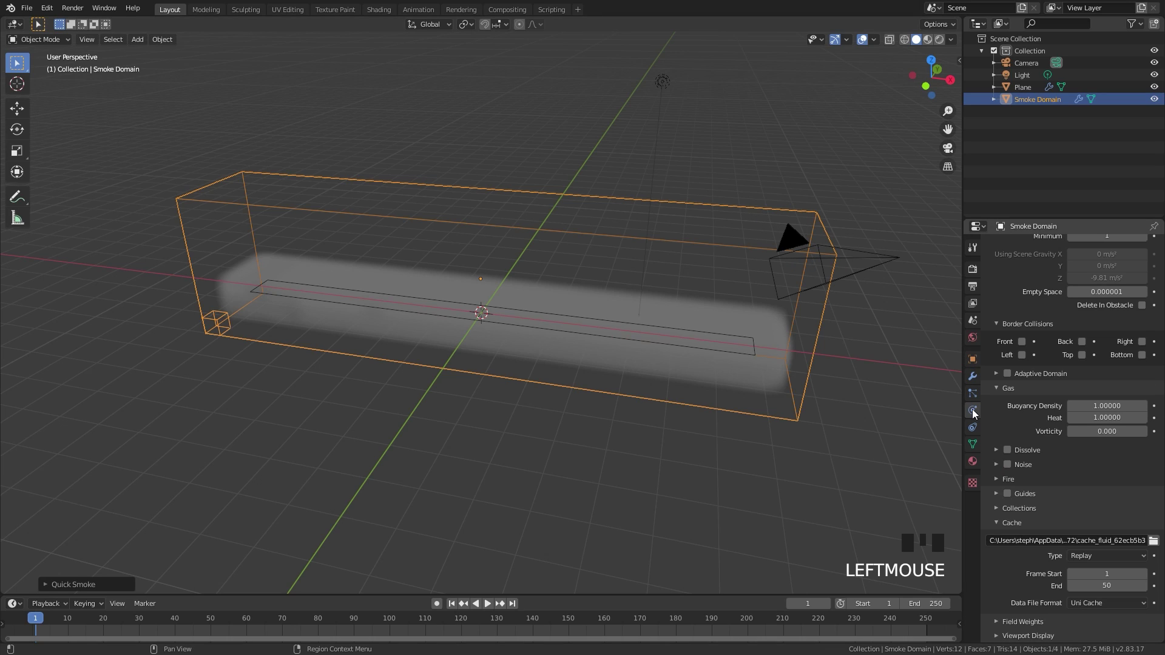
scroll(1056, 418, "up", 8)
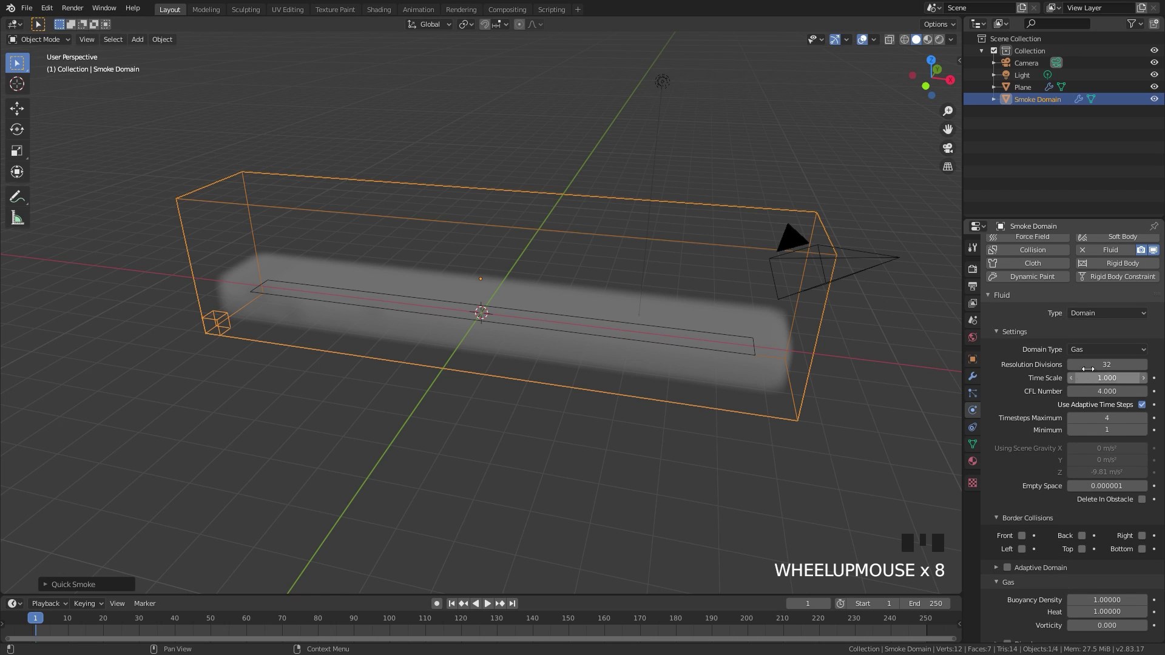
scroll(1083, 352, "down", 9)
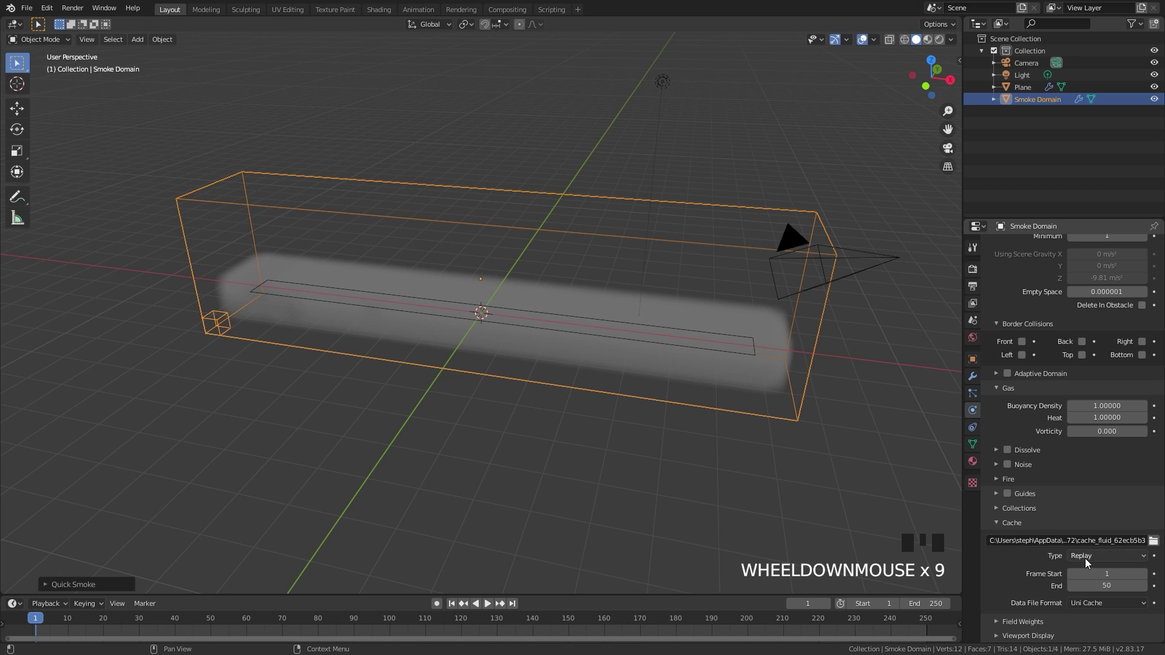
left_click(1079, 556)
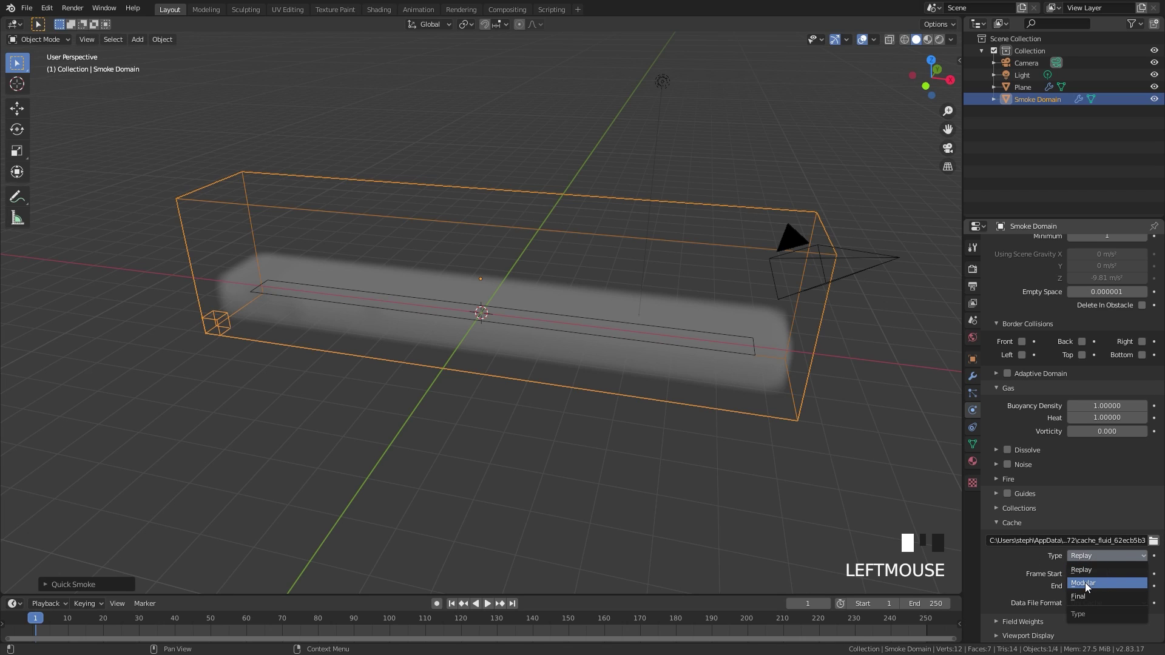
left_click(1085, 583)
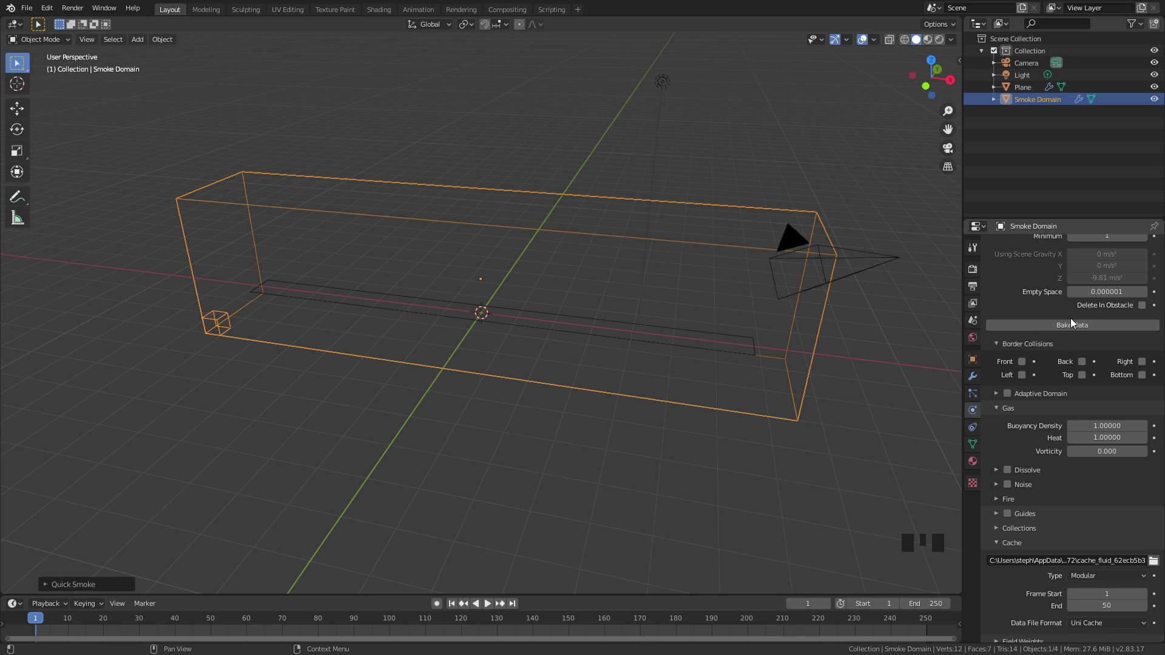
Step: Raise Resolution Divisions to 256, enable Adaptive Domain, and expand the Fire panel
scroll(1107, 382, "up", 1)
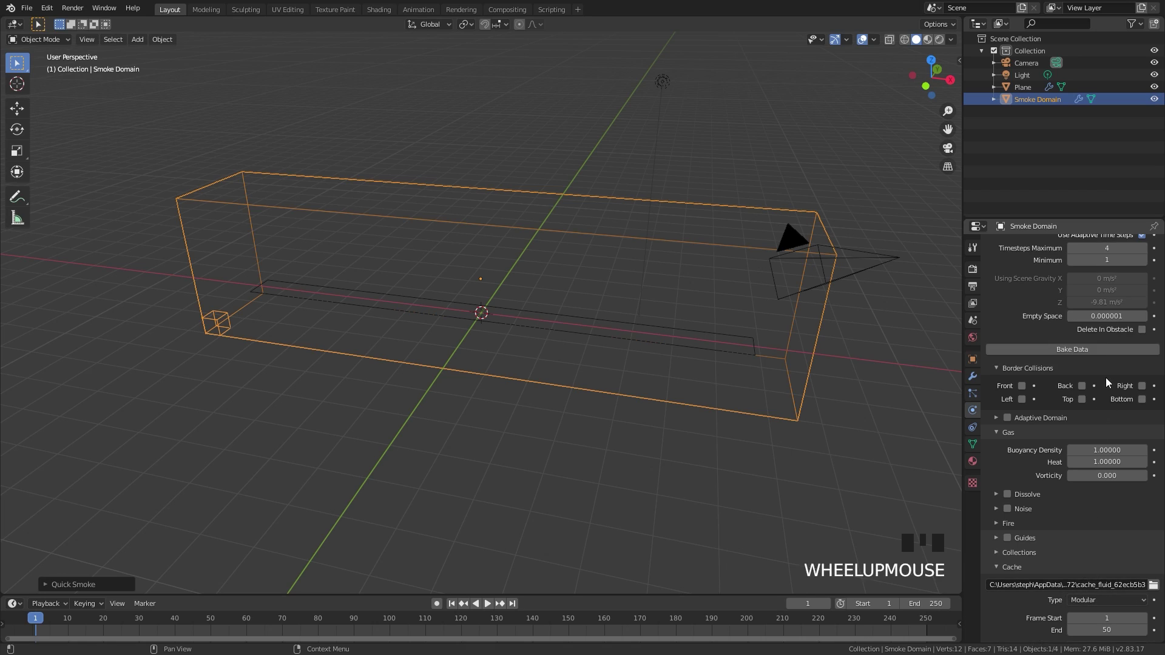
scroll(1107, 382, "up", 7)
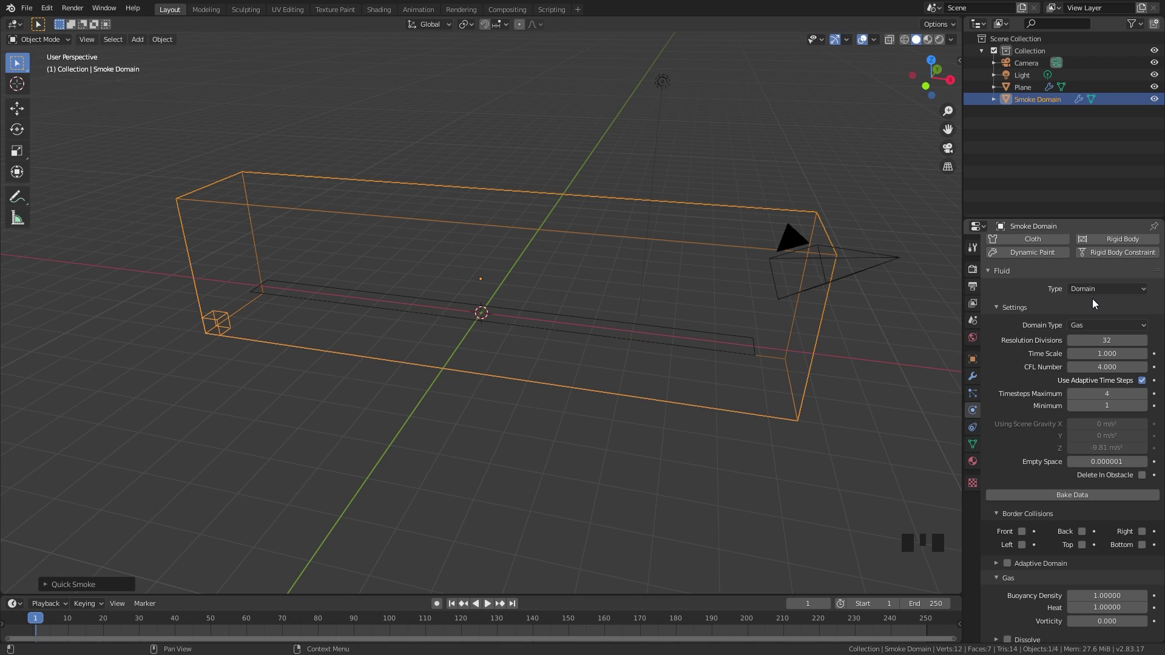
left_click_drag(1098, 343, 1098, 344)
scroll(1015, 491, "down", 3)
left_click(1008, 491)
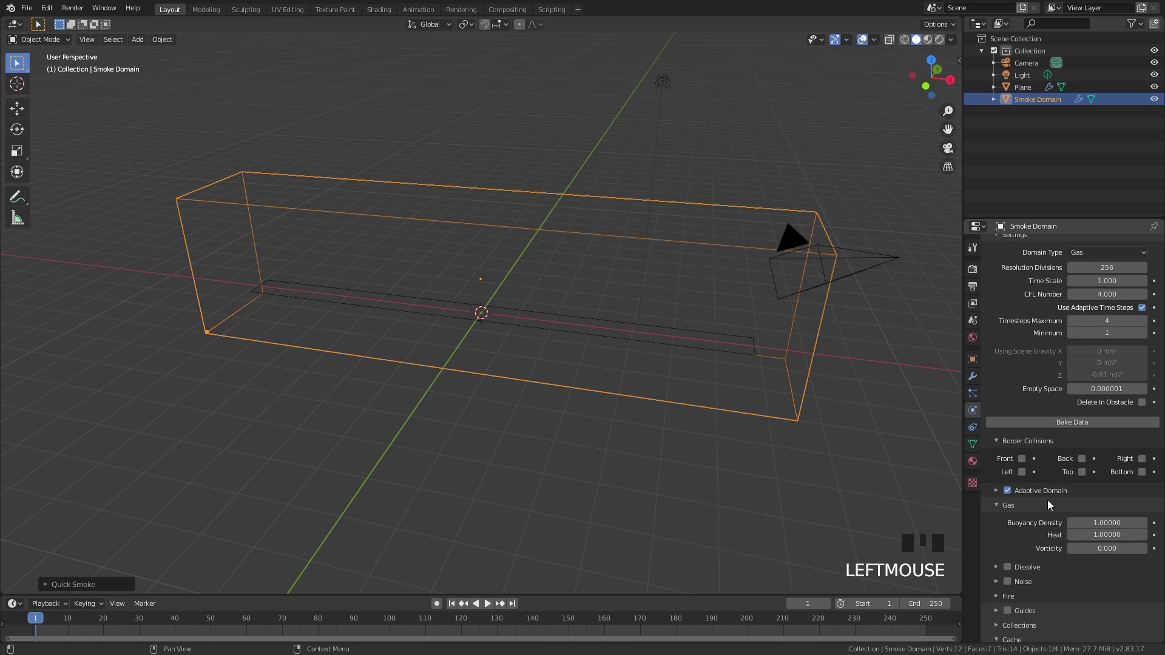
scroll(1052, 500, "down", 3)
left_click(1009, 522)
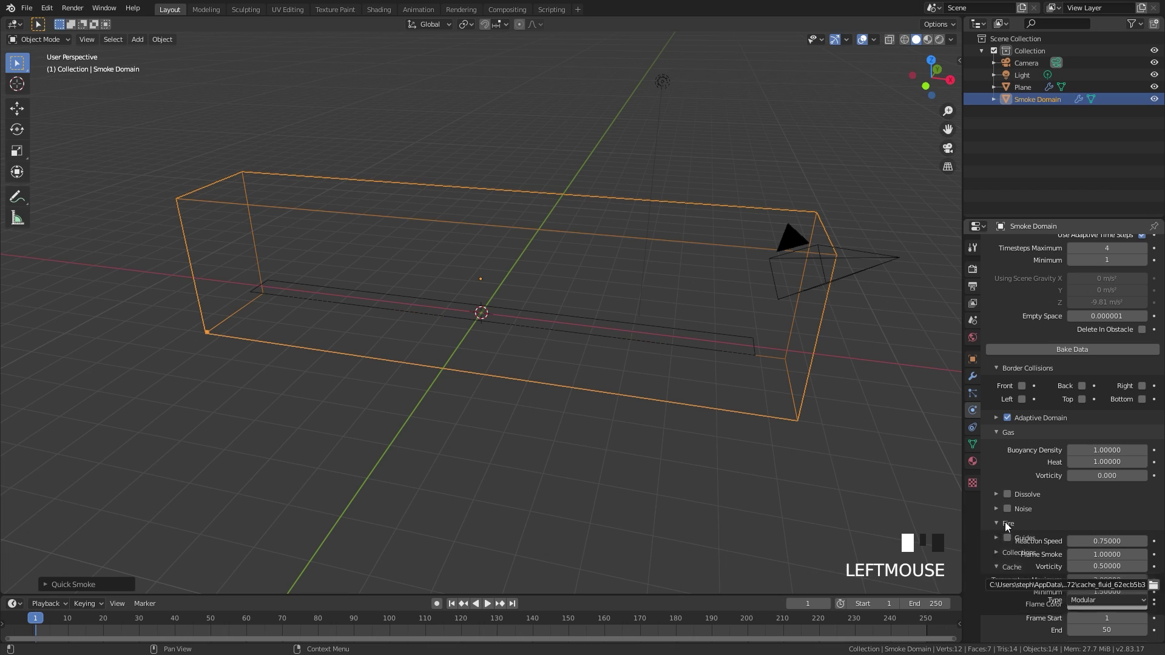
Step: Set the domain's fire Reaction Speed to 0.55 and Vorticity to 0.8
scroll(1074, 522, "down", 2)
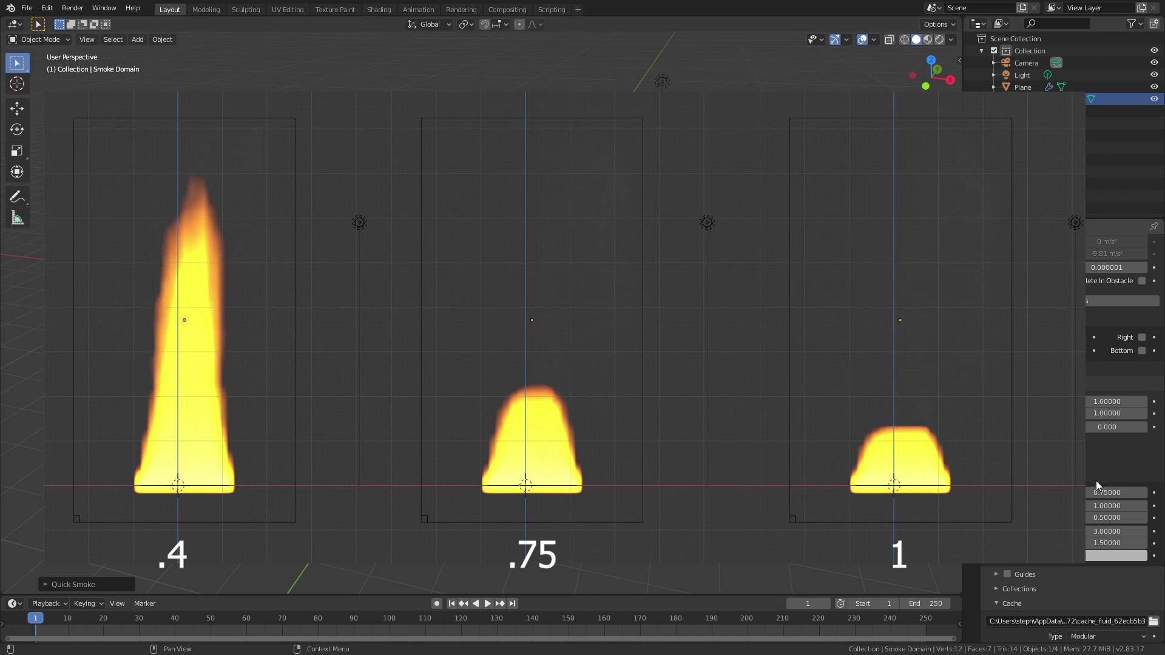
left_click(1106, 492)
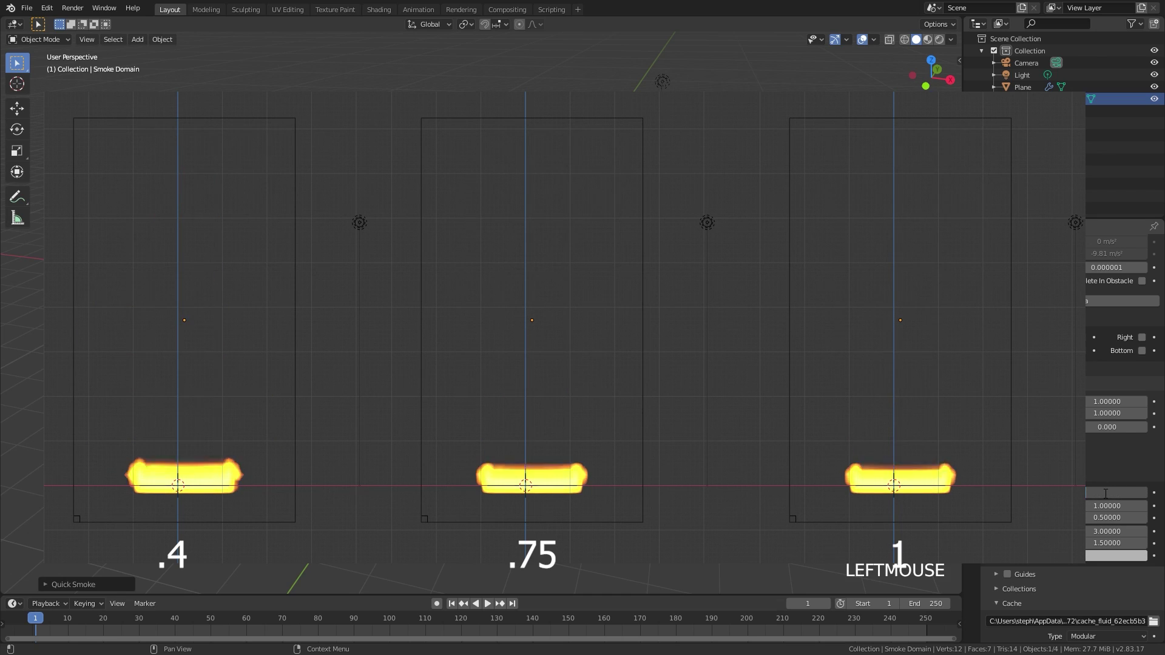
type("55000")
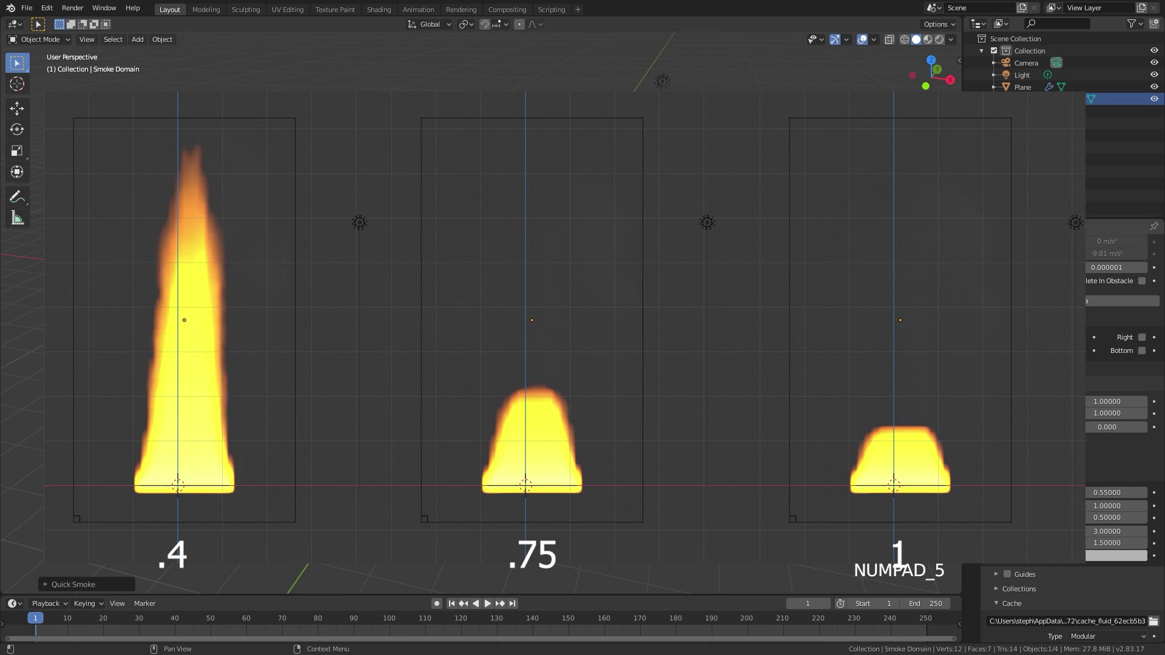
key("Return")
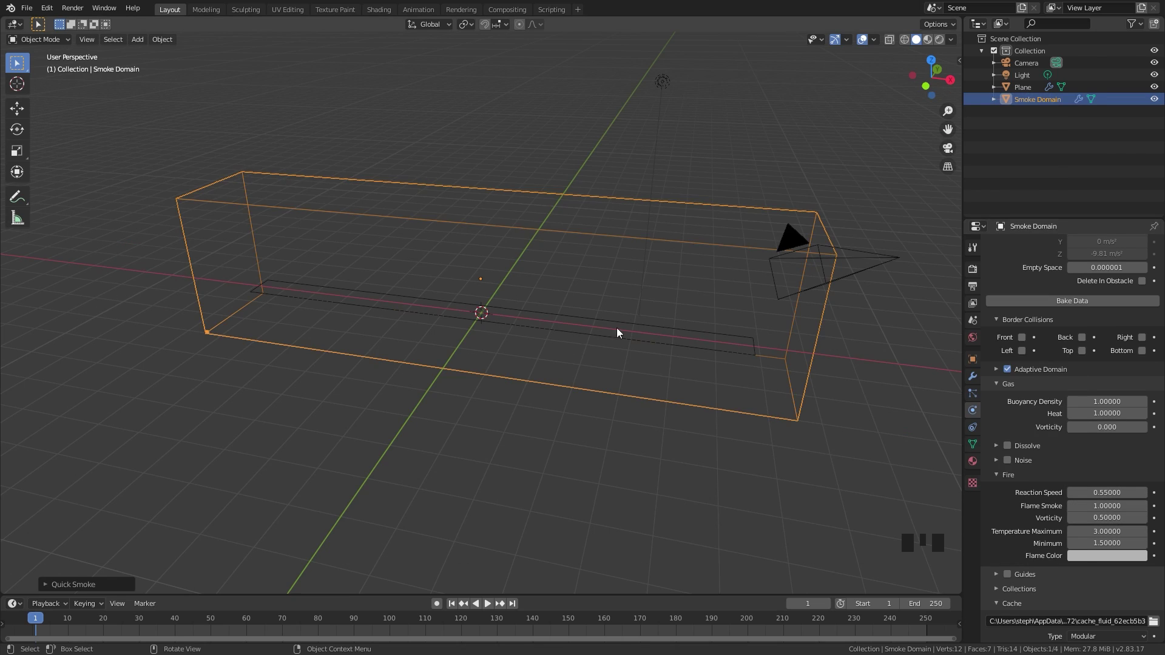
left_click(1107, 518)
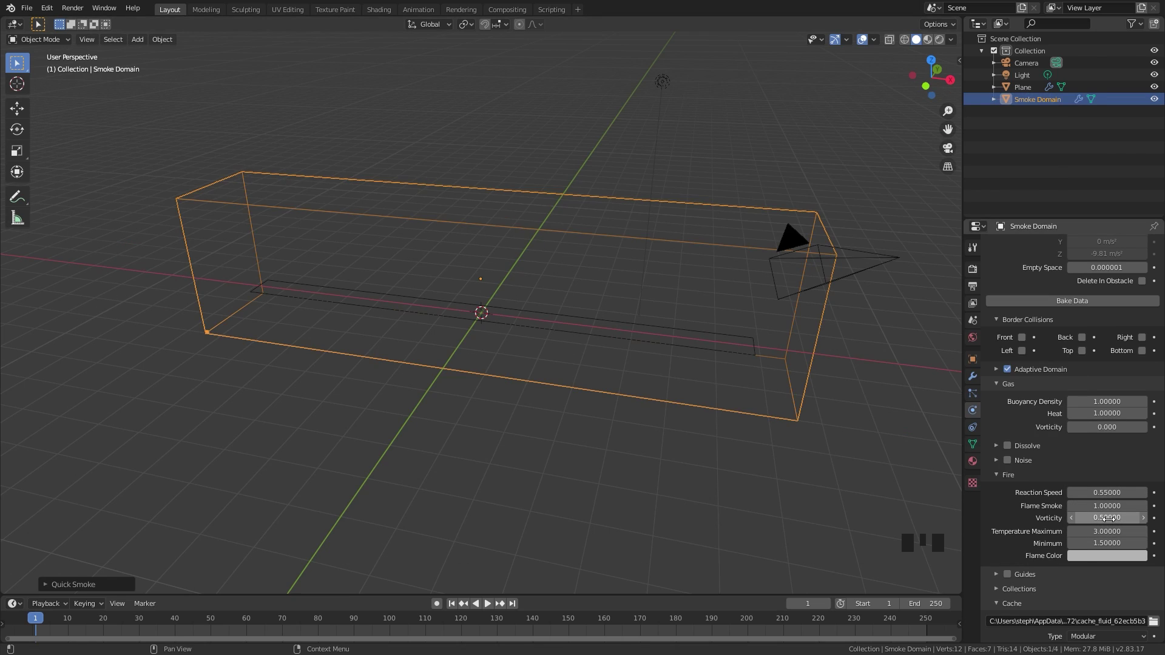
type(".8")
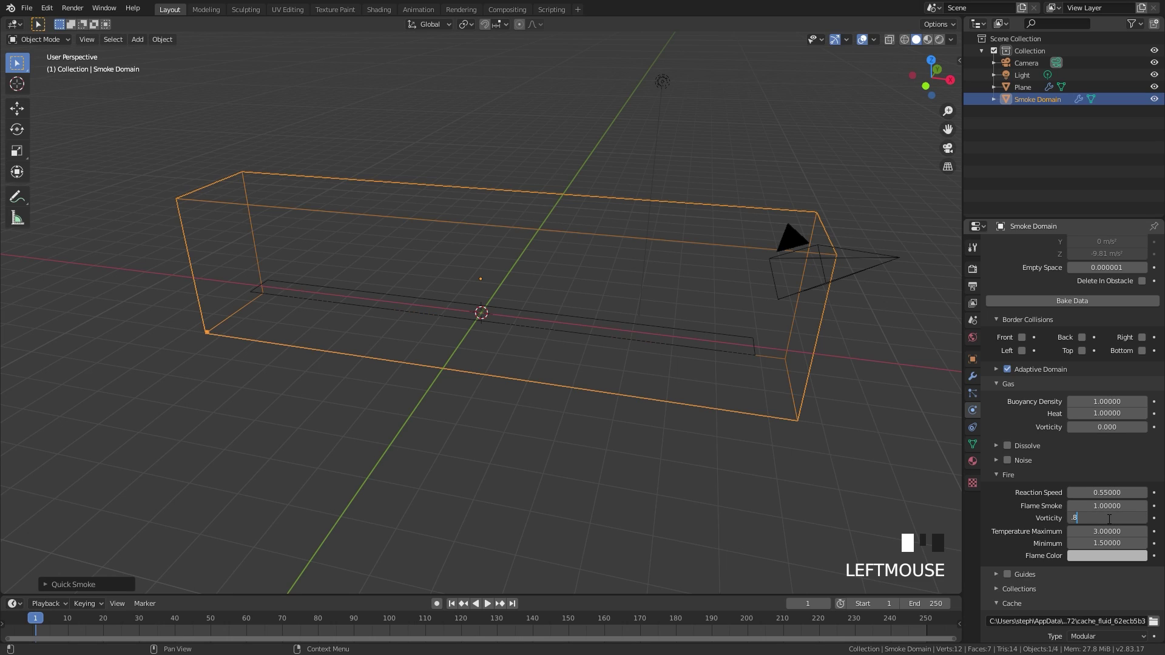
key("Return")
Step: Set the simulation Cache End frame to 100
scroll(1091, 585, "down", 3)
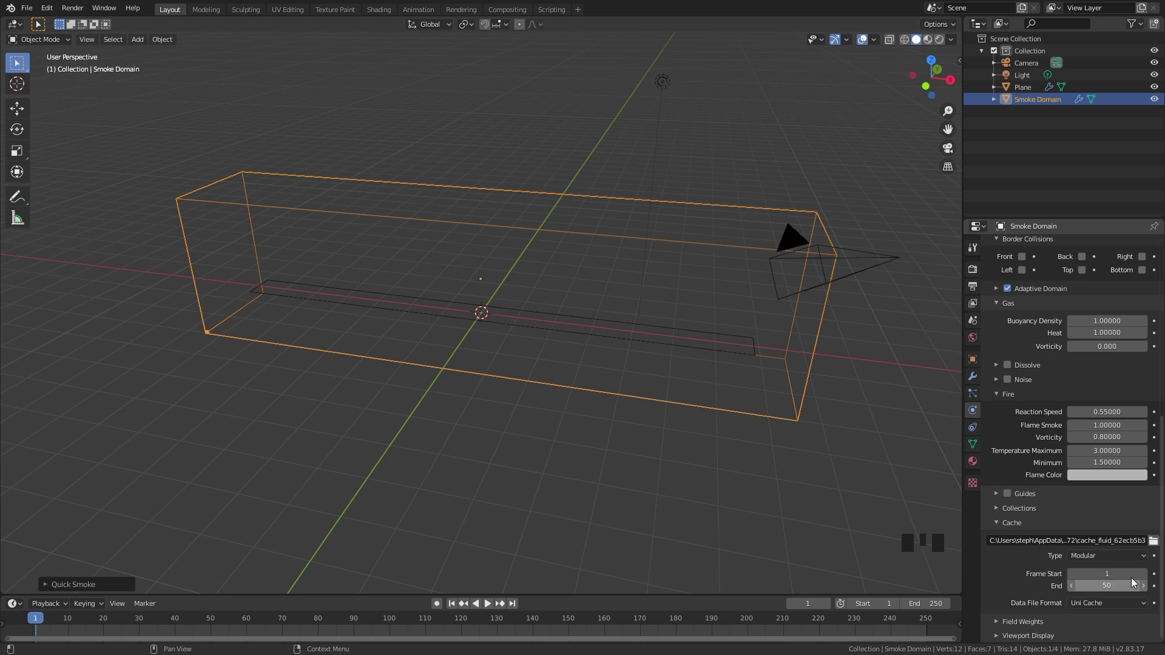
left_click(1099, 586)
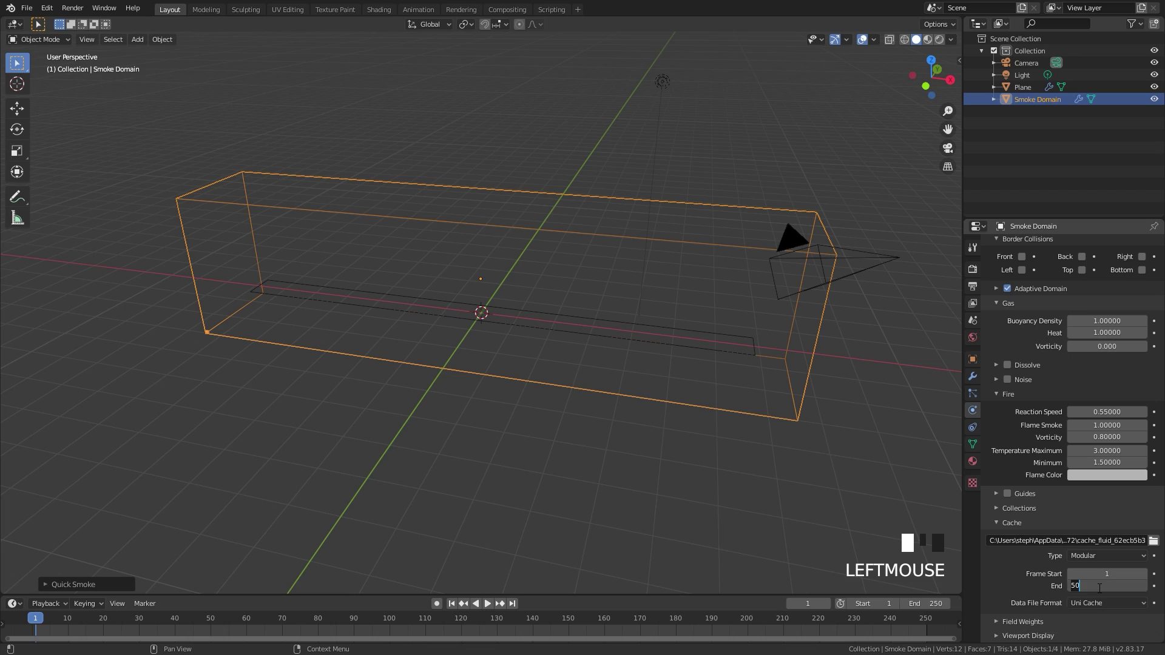
type("100")
key("Return")
Step: Select the plane, set its Flow Type to Fire, and enable the flow Texture option
left_click(678, 329)
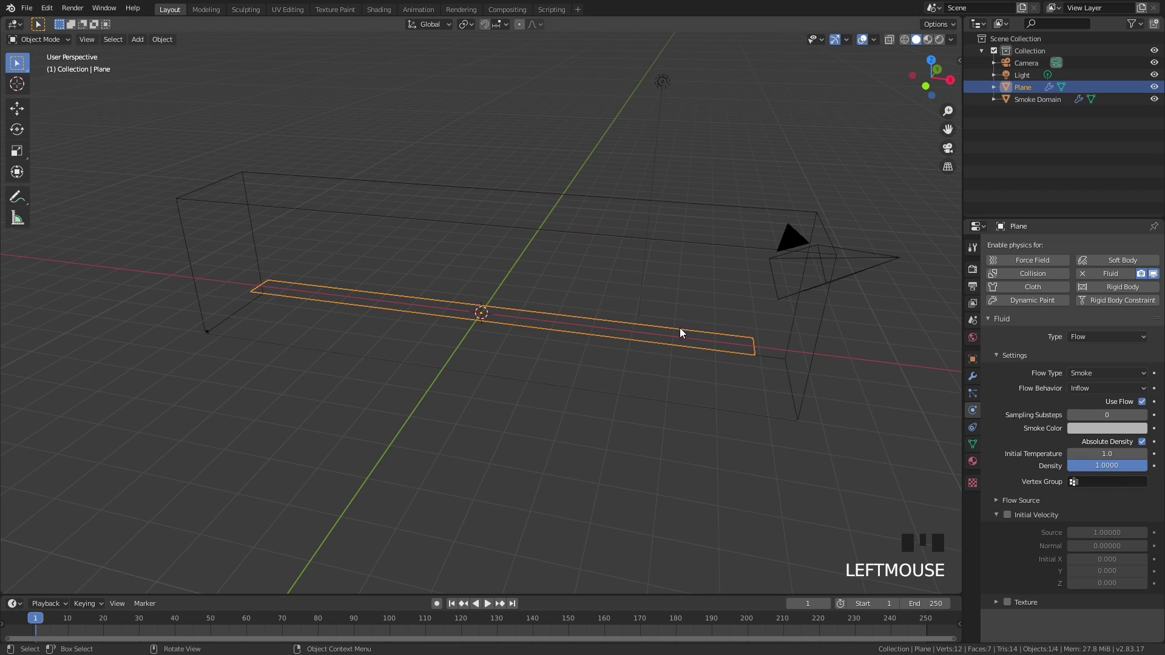
left_click(1075, 374)
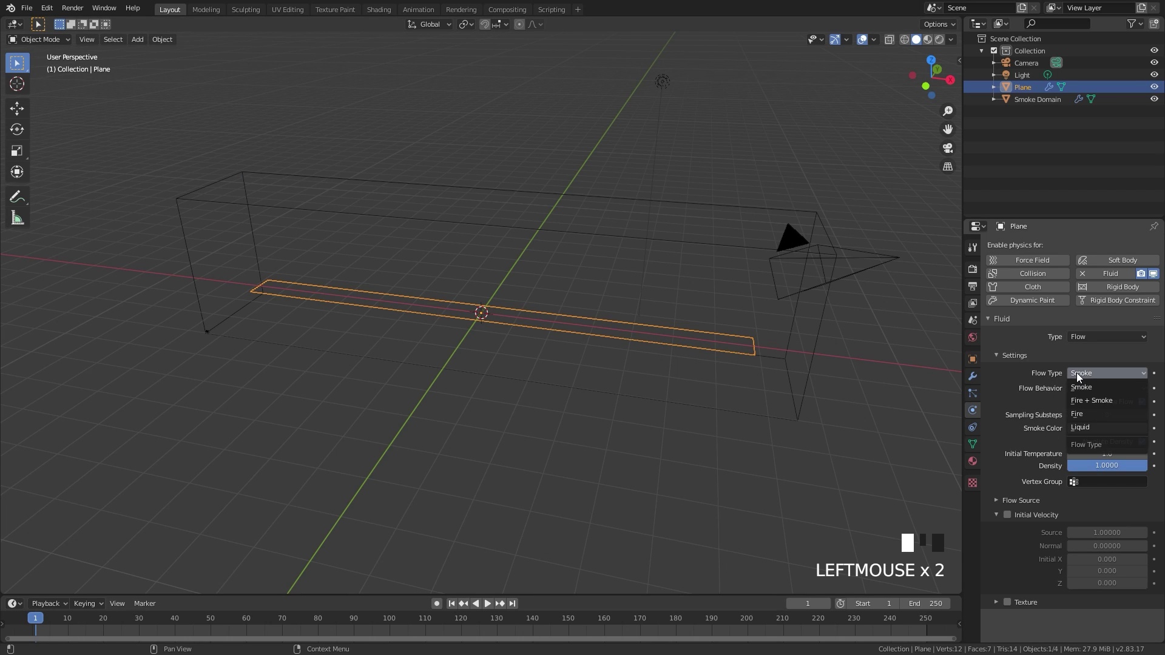
left_click(1077, 415)
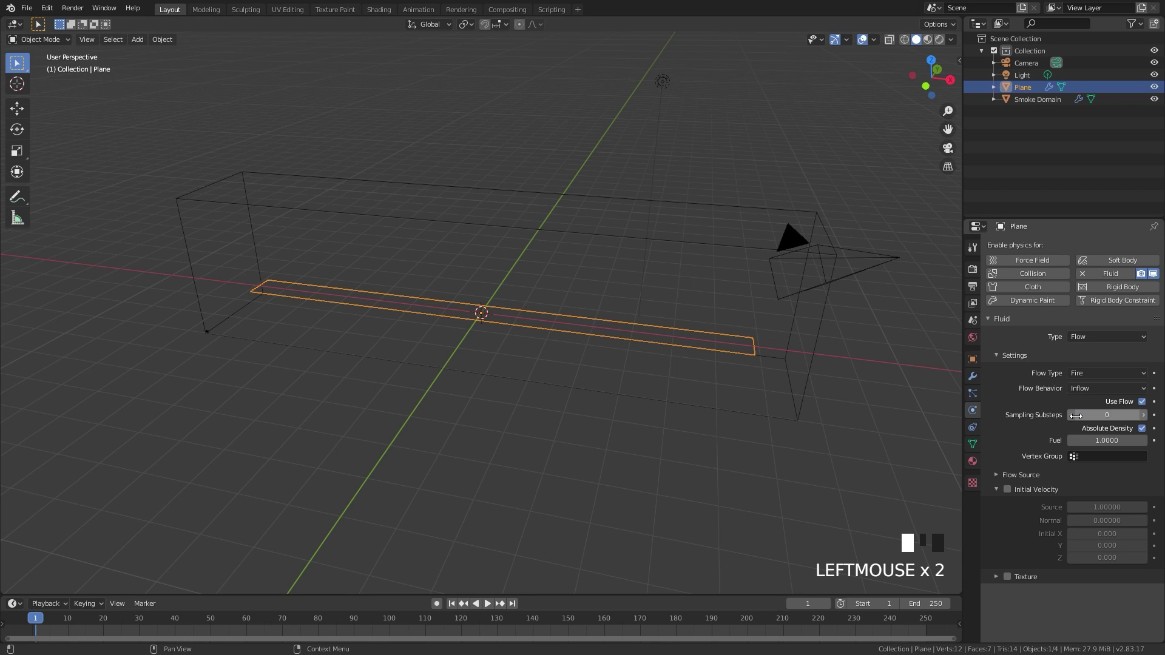
left_click(1006, 576)
left_click(1033, 576)
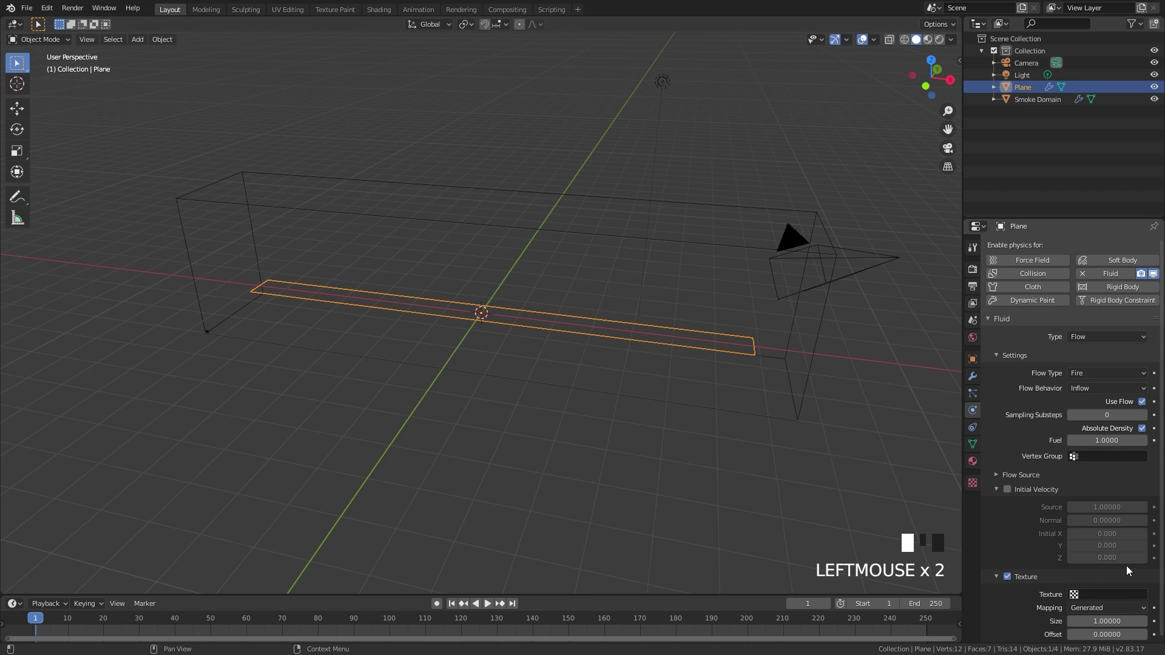
scroll(1126, 571, "down", 4)
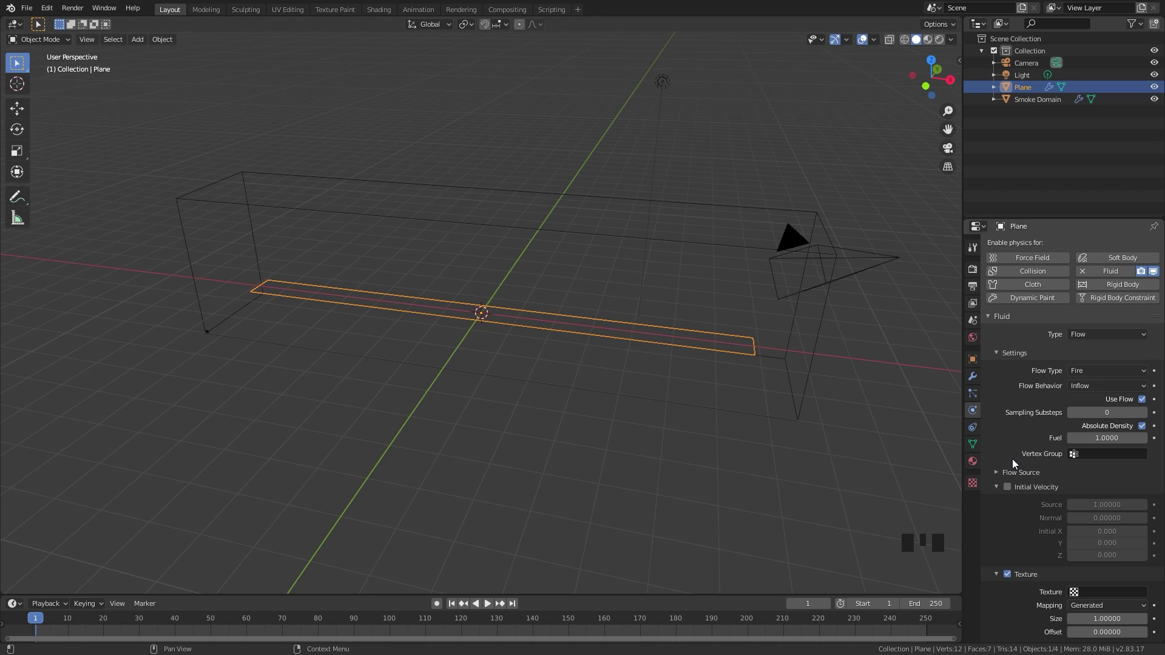
Step: Create a new texture and set its type to Clouds
left_click(971, 484)
left_click(1067, 263)
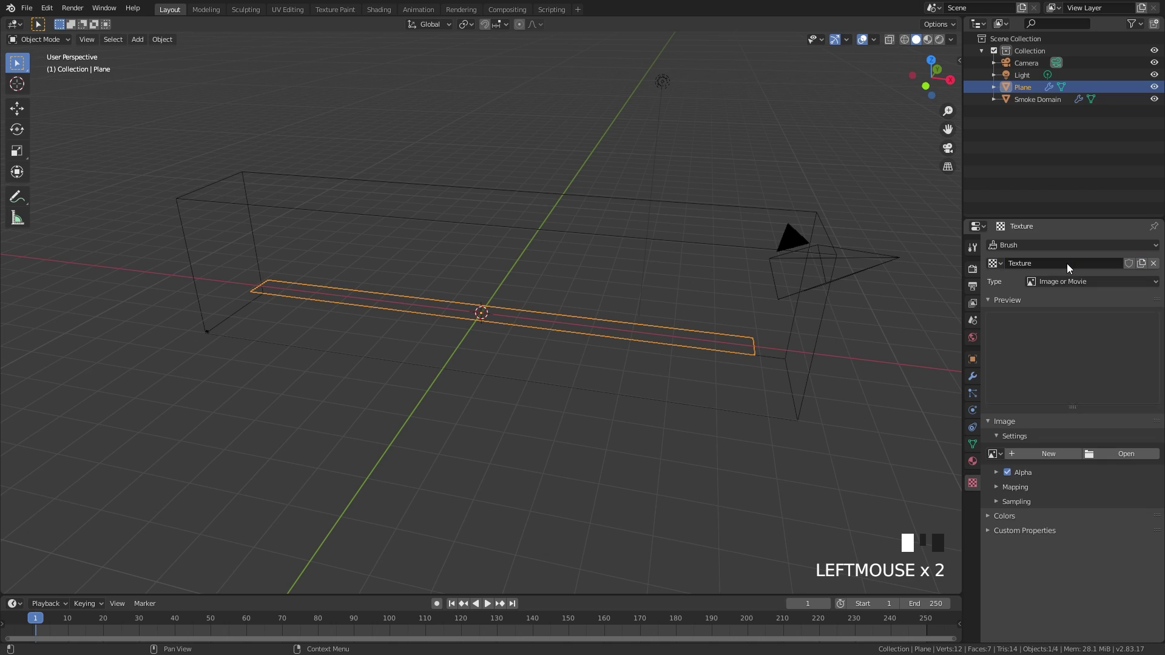
left_click(1075, 281)
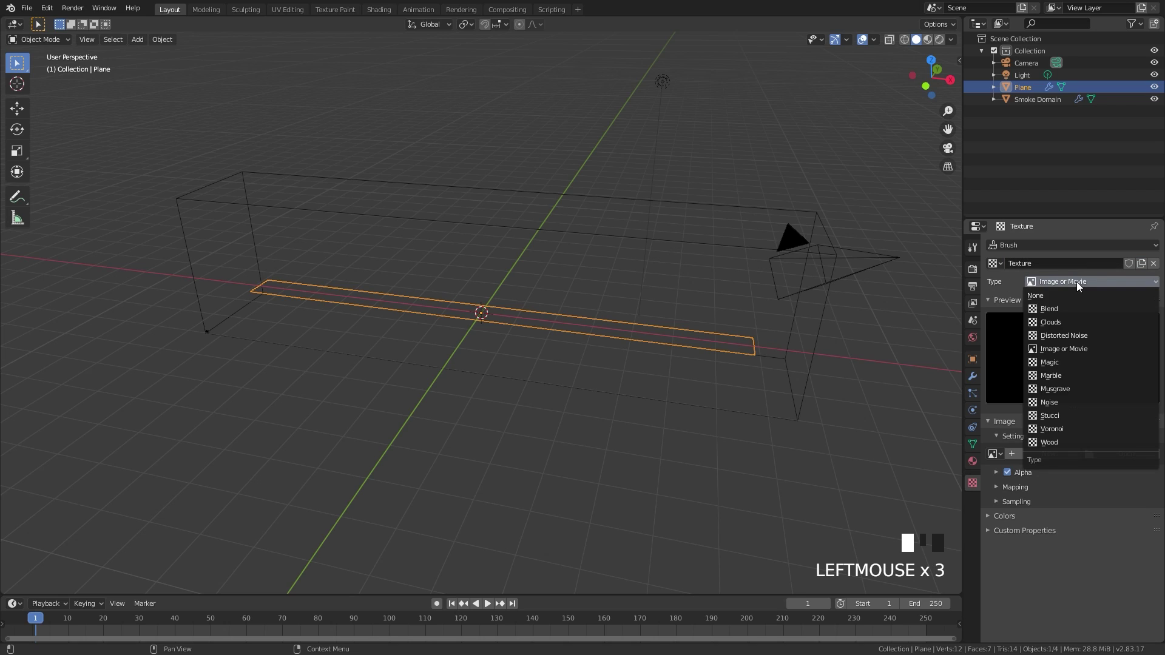
left_click(1046, 323)
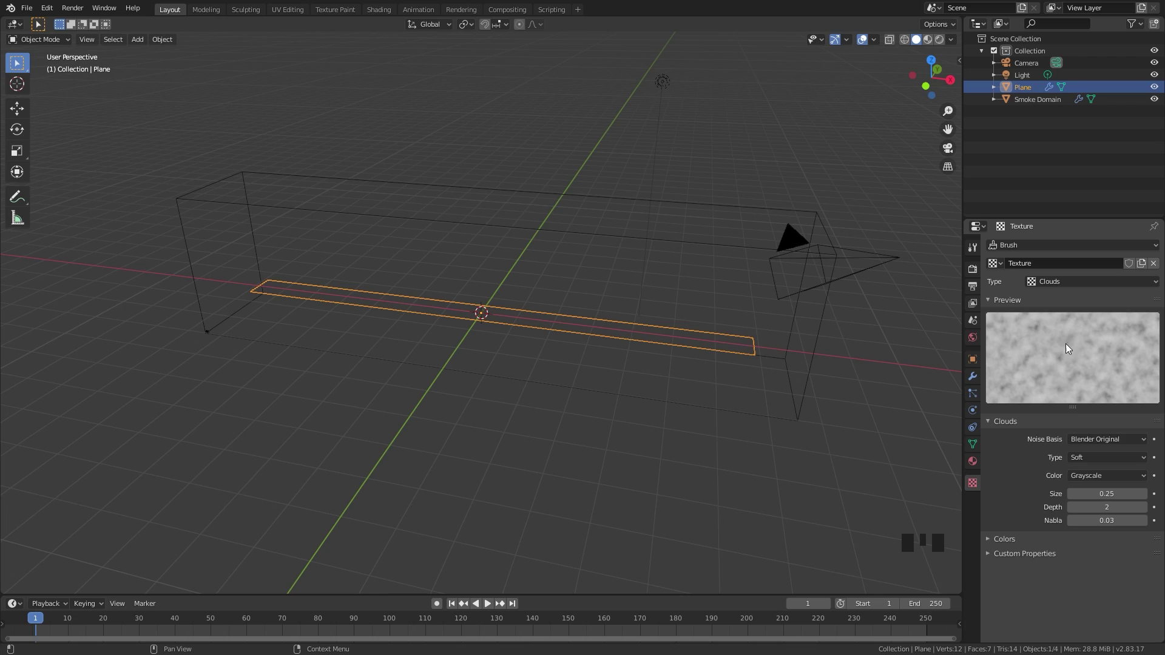
Step: Reduce the Clouds Size to 0.10 and expand the Colors panel to edit contrast
left_click(1104, 493)
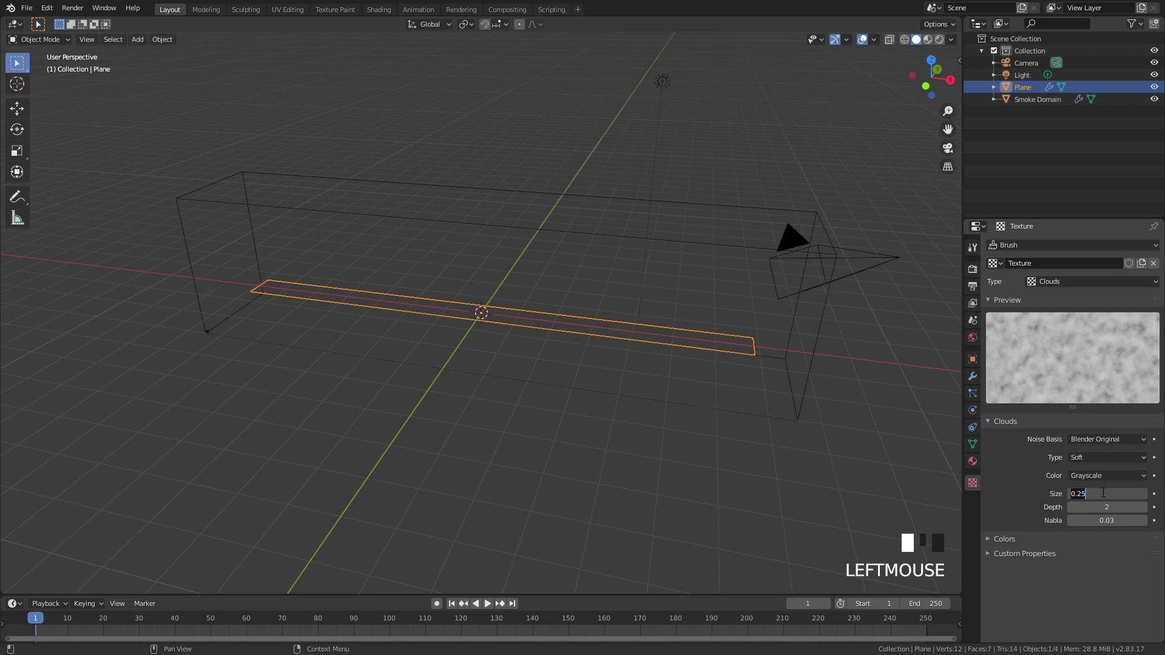
type("0.1")
key("Return")
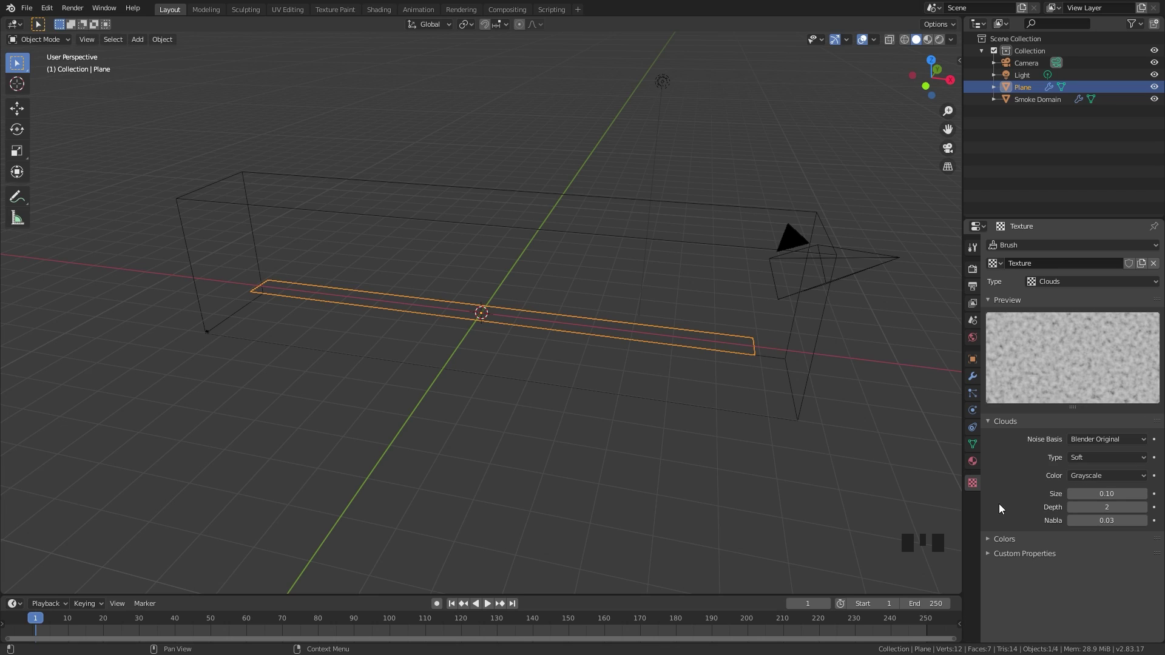
left_click(999, 539)
scroll(1089, 546, "down", 3)
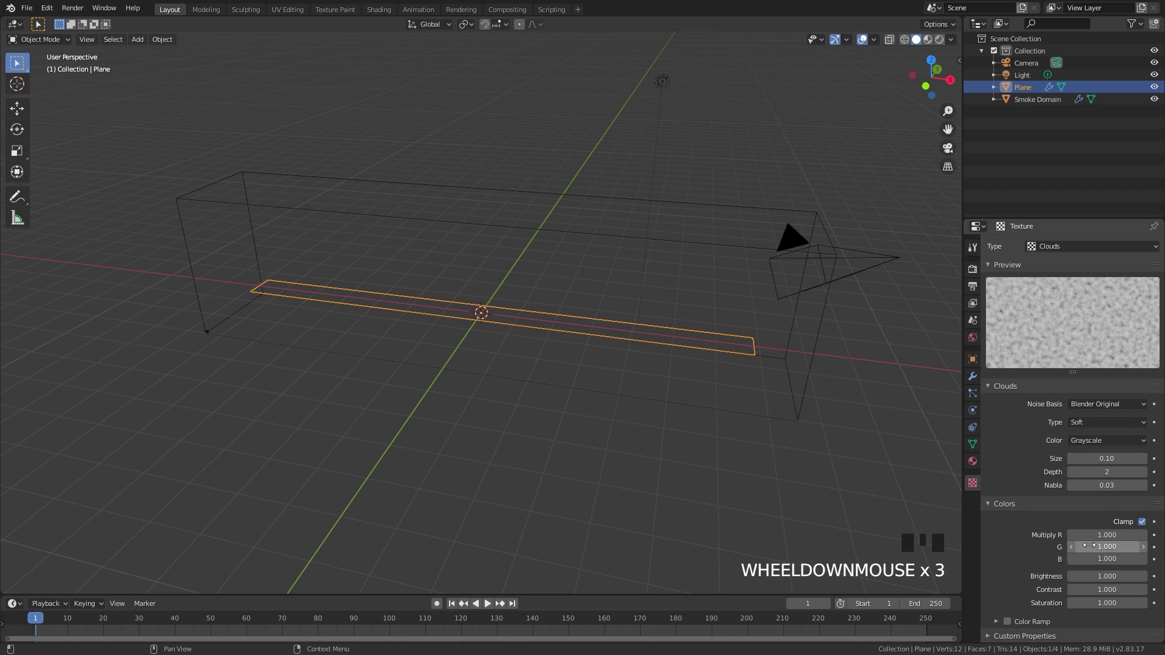
left_click(1102, 590)
Step: Set the texture Contrast to 5 and assign the Clouds texture to the plane's fire flow
type("5")
left_click(1100, 589)
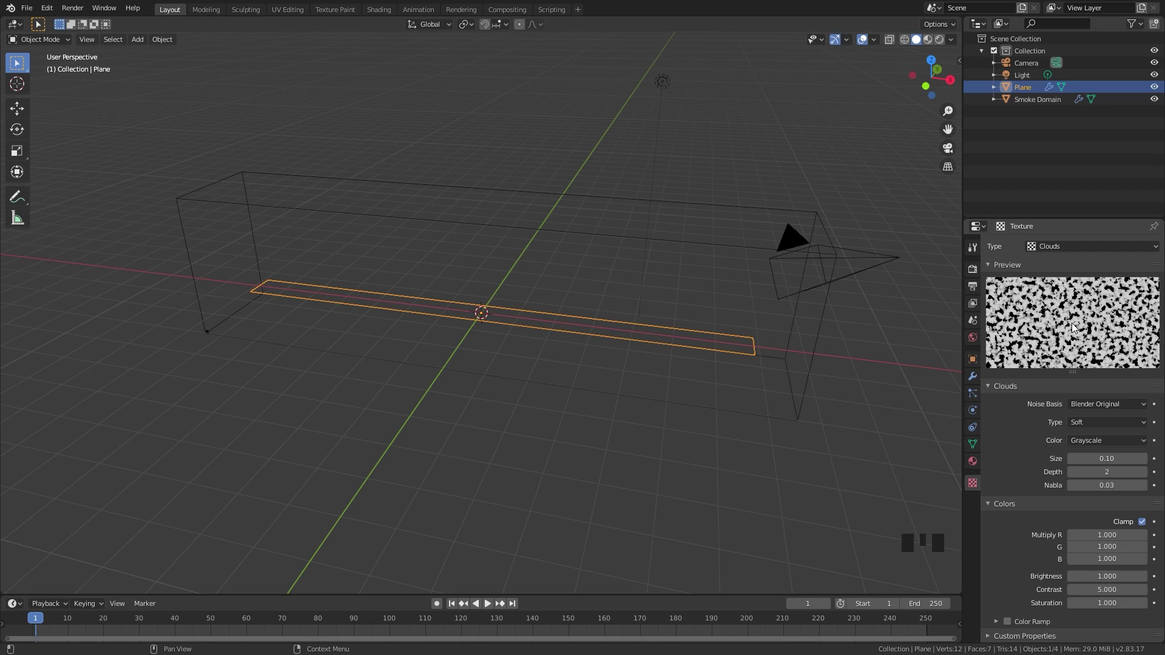
left_click(973, 411)
scroll(1050, 530, "down", 3)
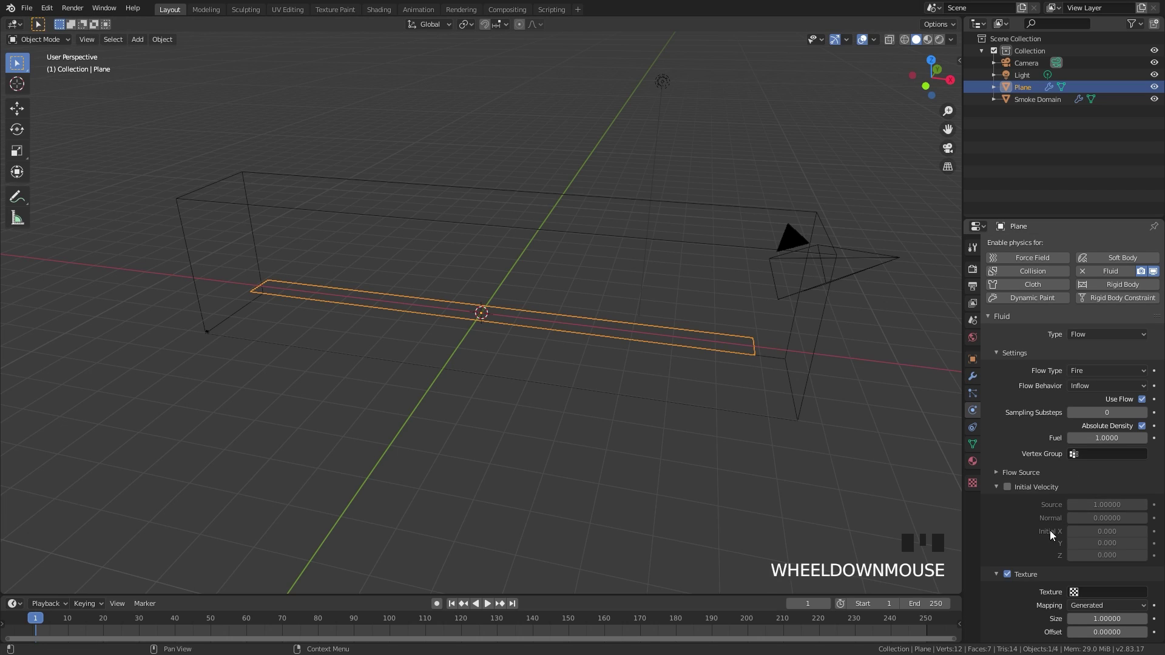
left_click(1098, 590)
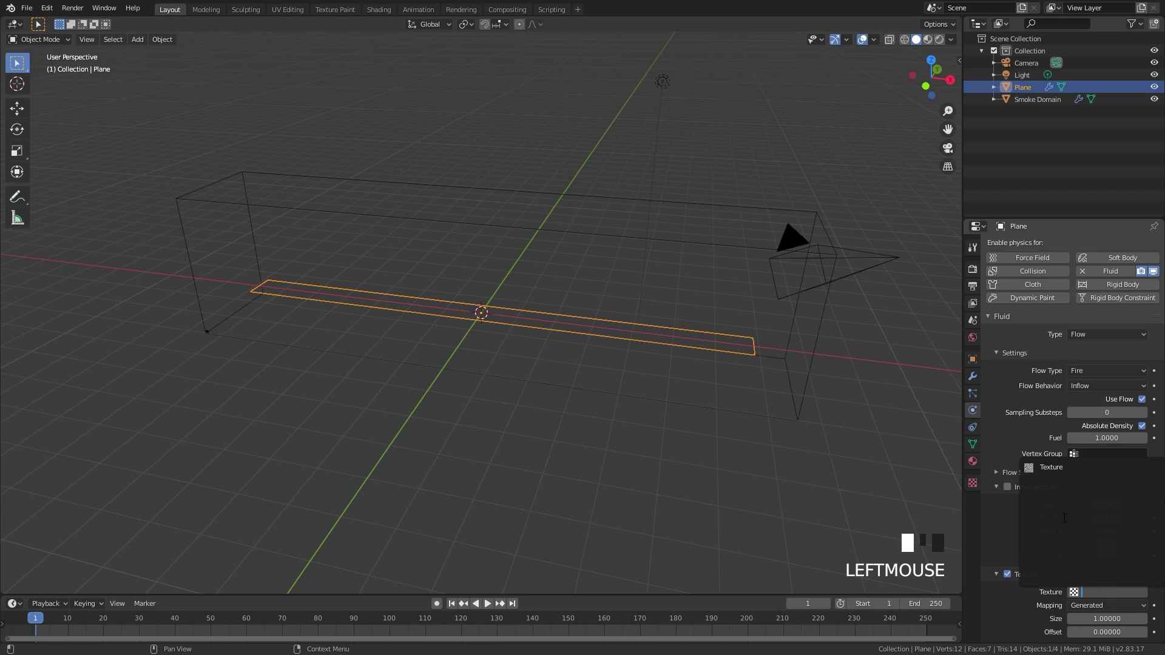
left_click(1055, 468)
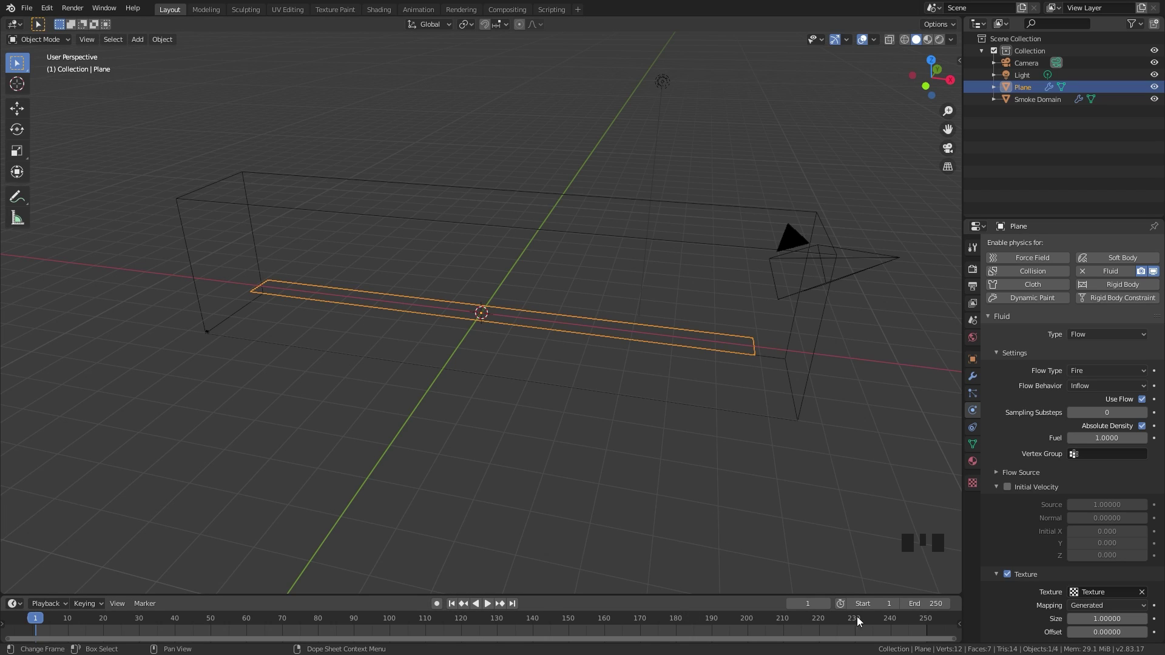
Step: Keyframe the flow texture Offset at 0 on frame 1 and 0.70 on frame 100
left_click(1155, 632)
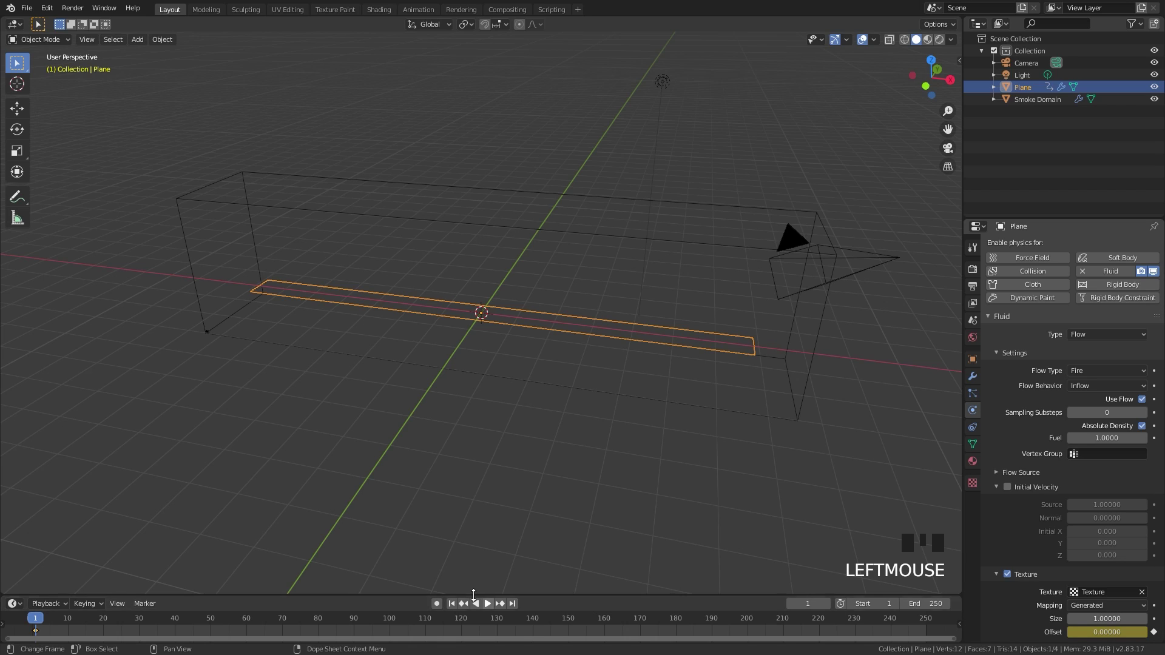
left_click(389, 619)
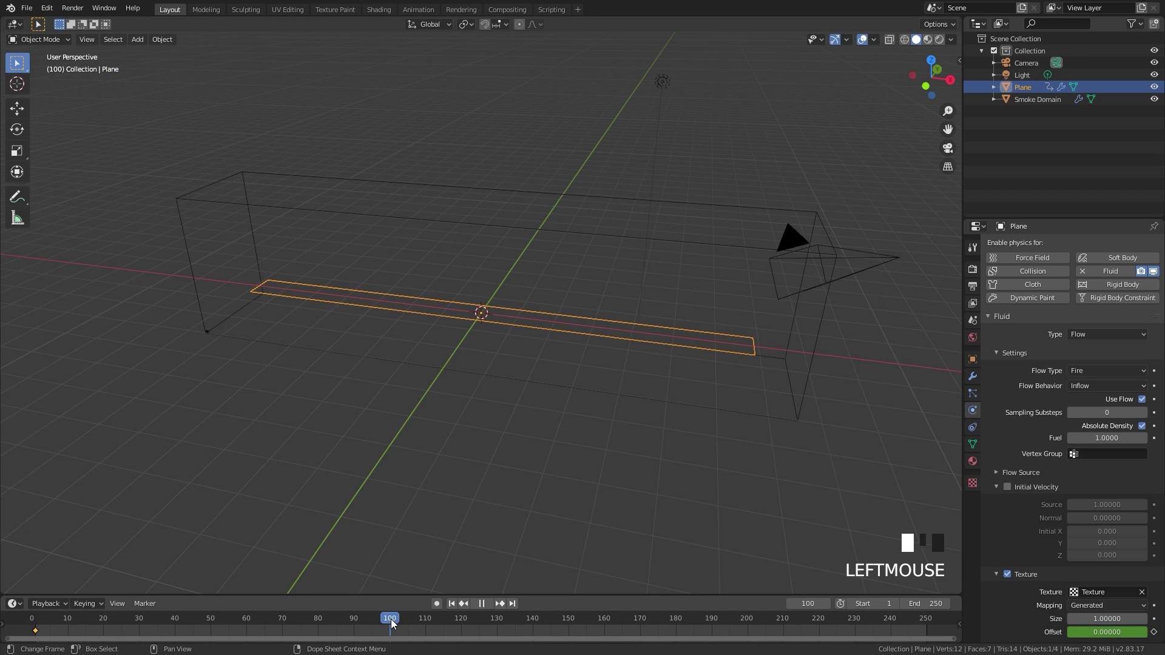
double_click(1090, 632)
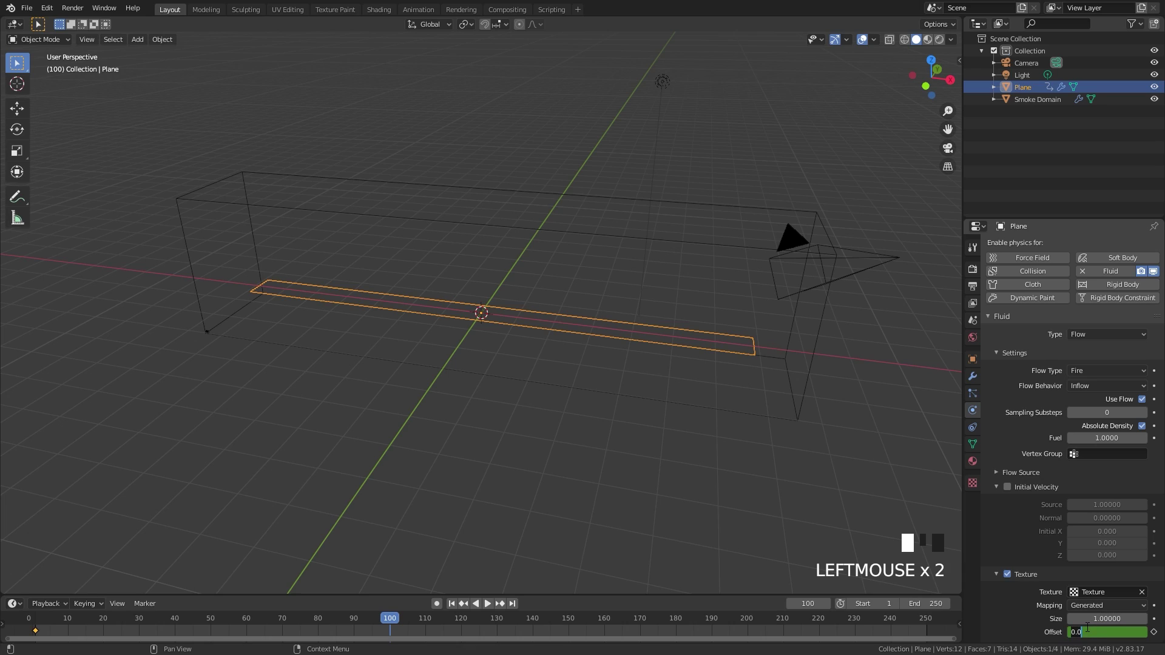
key("BackSpace")
type(".7")
key("Return")
left_click(1155, 632)
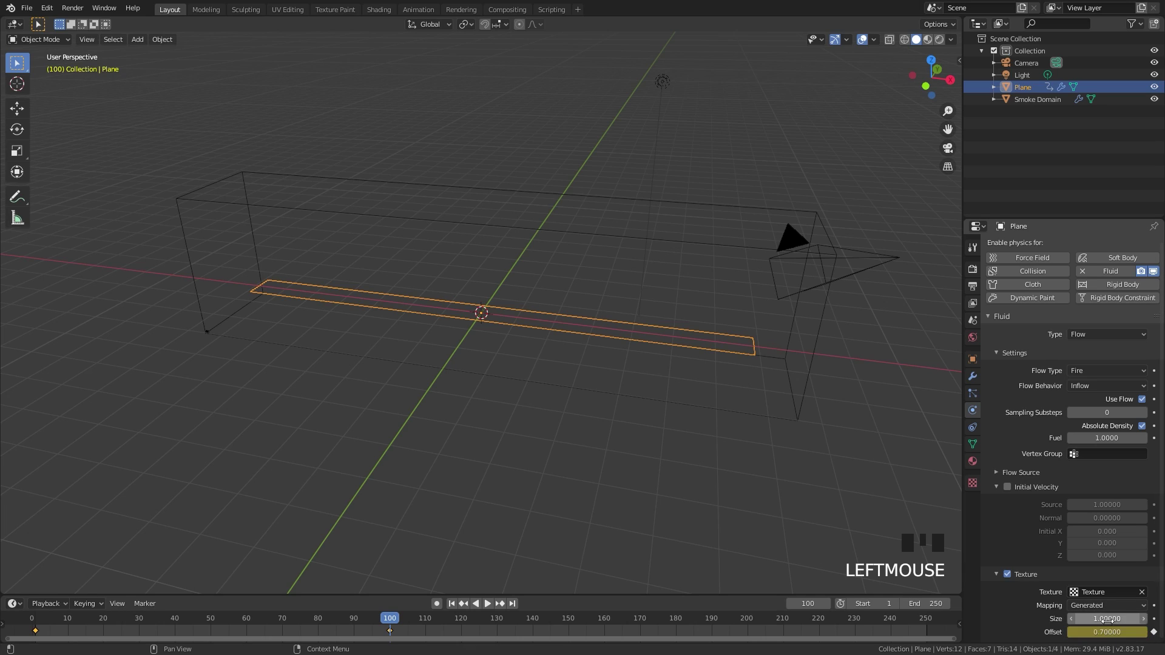
left_click_drag(547, 596, 548, 583)
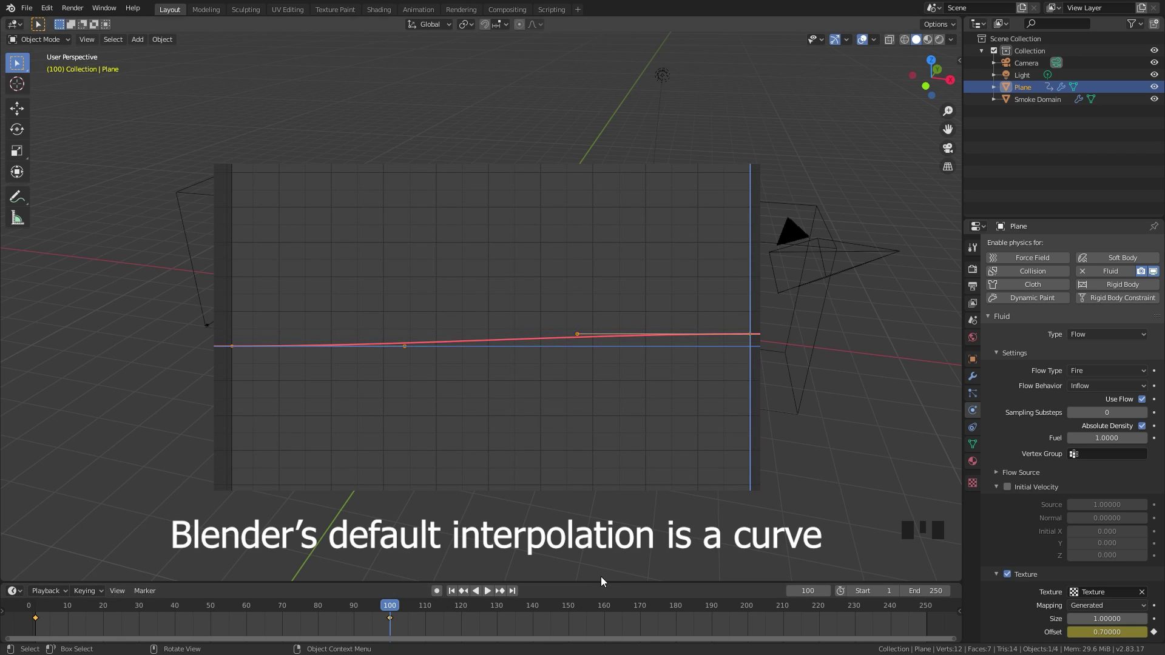
Step: Box-select all Offset keyframes in the enlarged timeline and set their interpolation to Linear
left_click_drag(601, 582, 577, 502)
left_click_drag(534, 600, 18, 526)
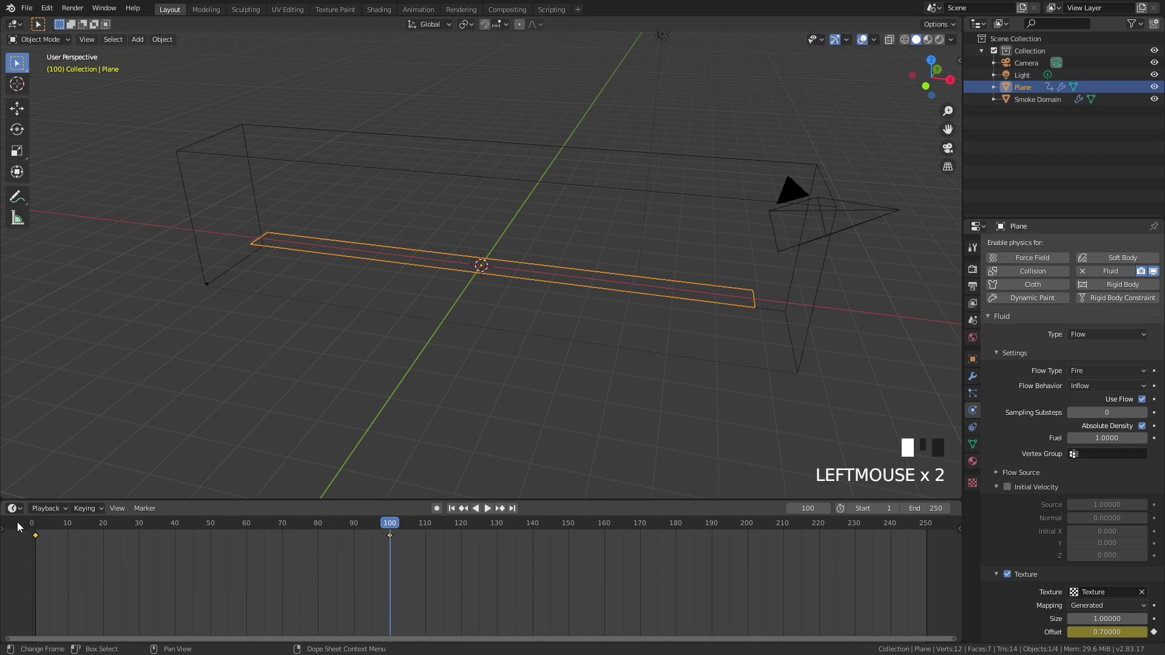
right_click(207, 541)
mouse_move(207, 541)
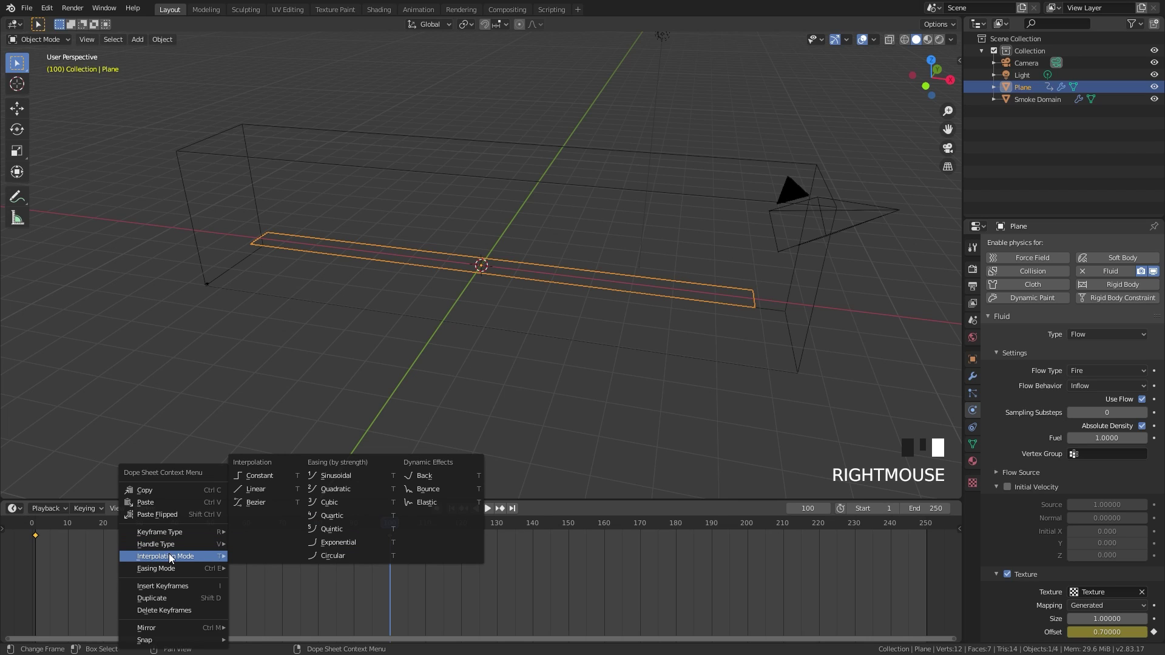
left_click(253, 490)
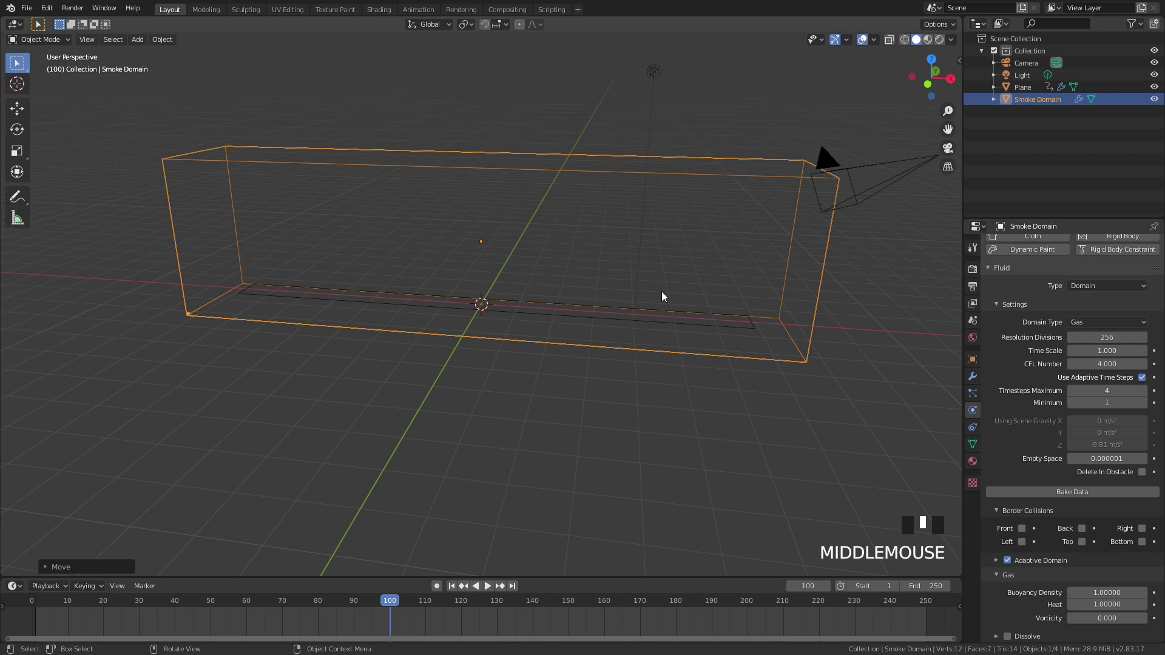
Step: Bake the Smoke Domain's fire simulation using Bake Data
scroll(1066, 451, "down", 8)
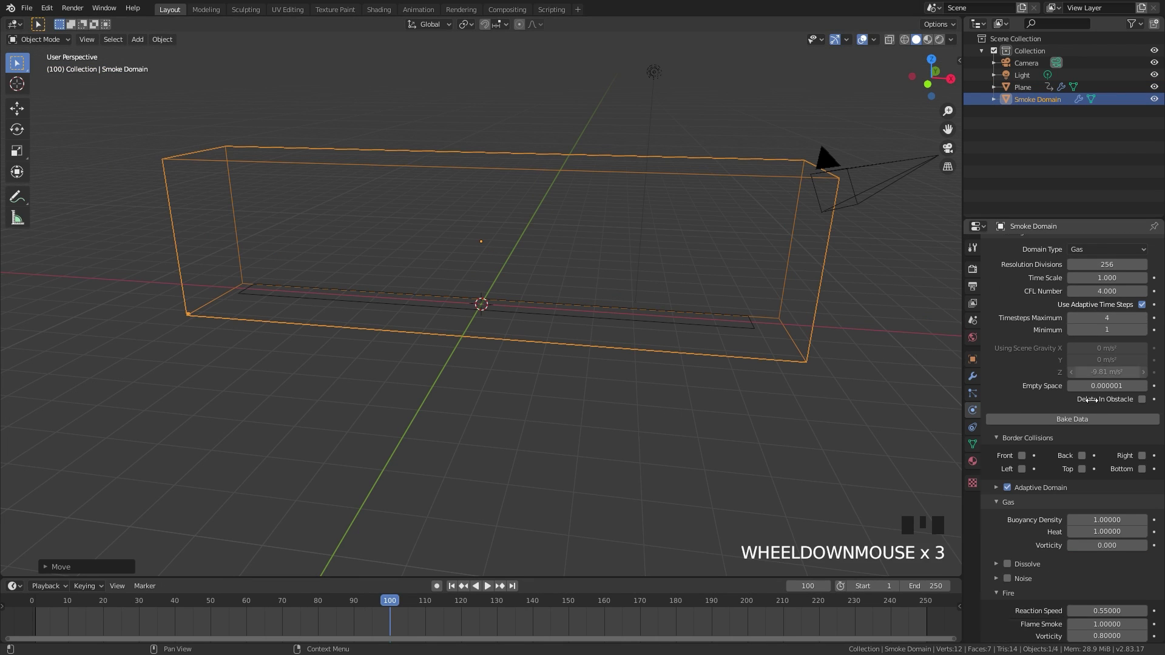
scroll(1074, 485, "down", 6)
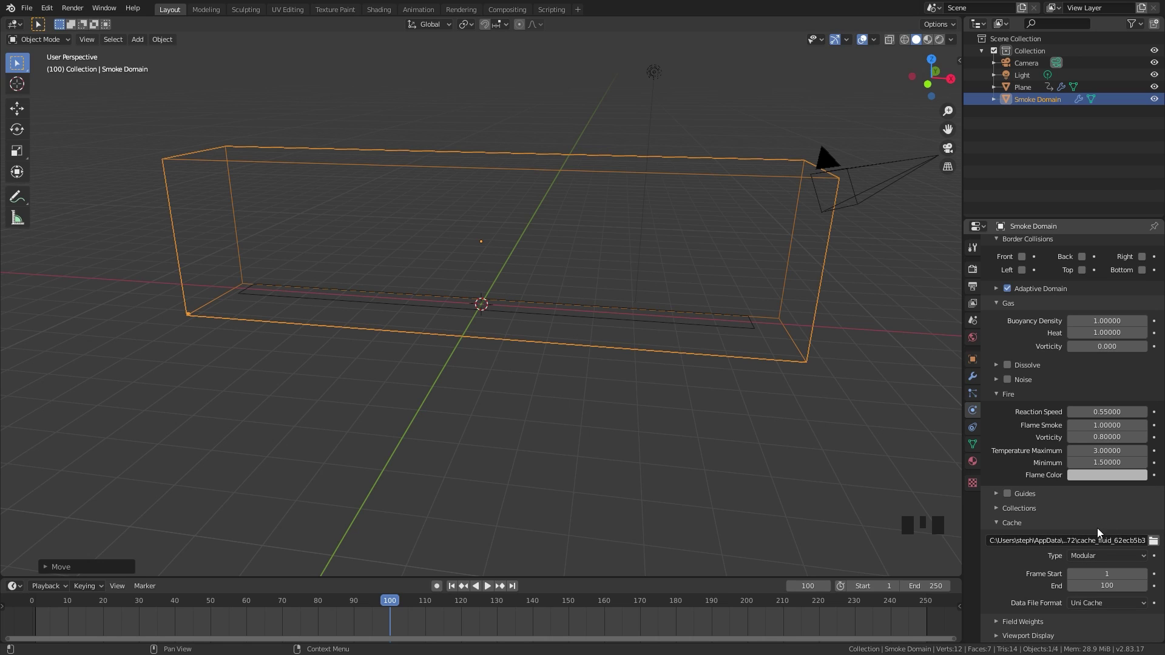
scroll(1097, 528, "up", 11)
scroll(1103, 526, "up", 4)
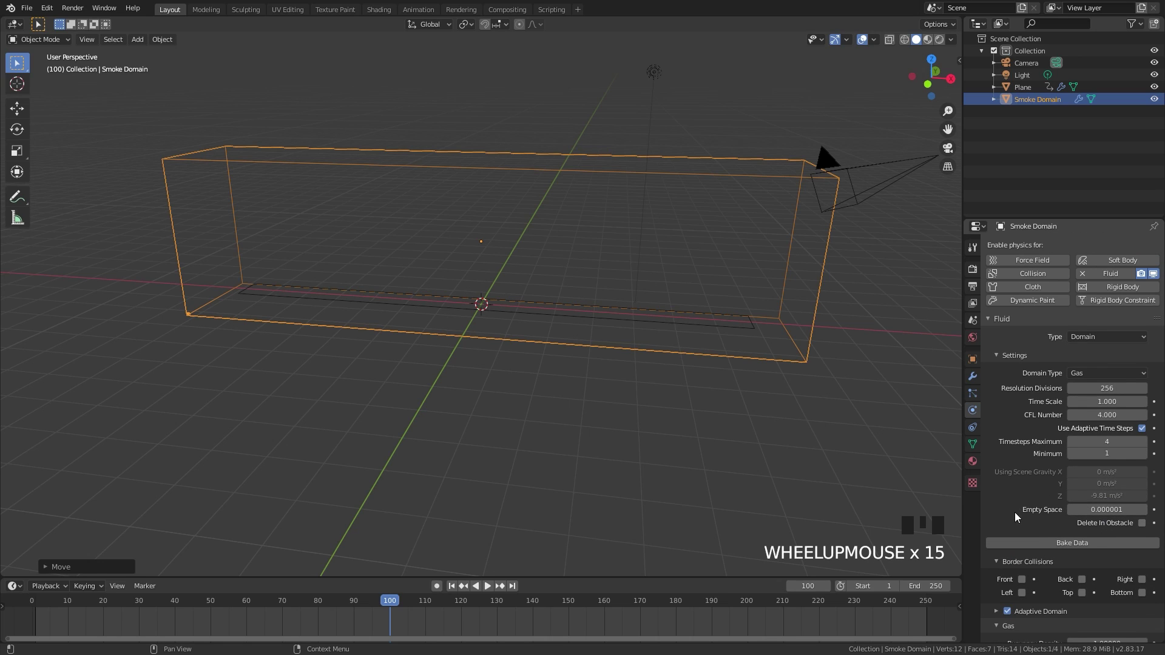
left_click(1073, 542)
Step: Play the baked fire simulation, scrub to frame 70, stop at frame 81, and return to the first frame
left_click(584, 307)
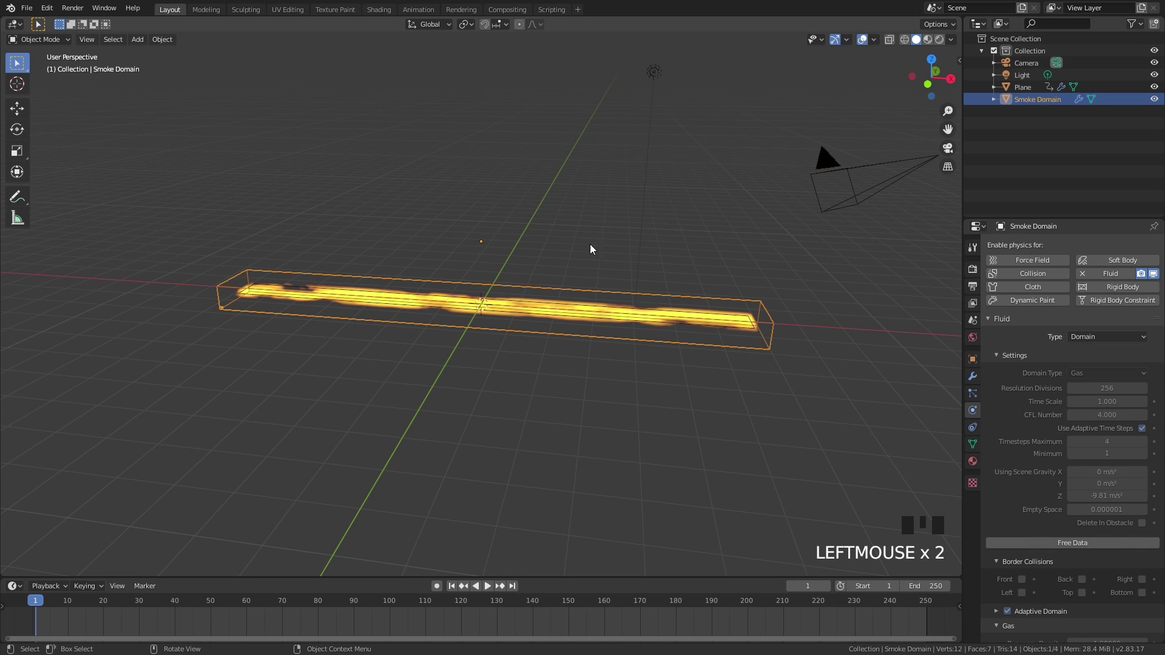
key("space")
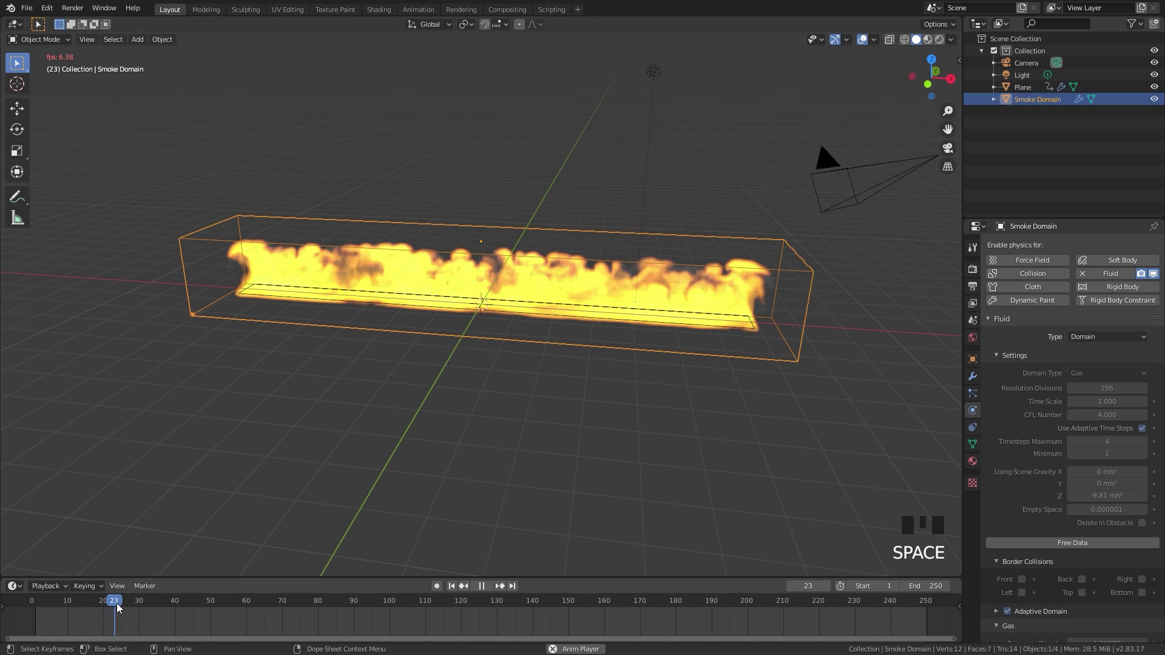
left_click_drag(151, 601, 315, 614)
key("space")
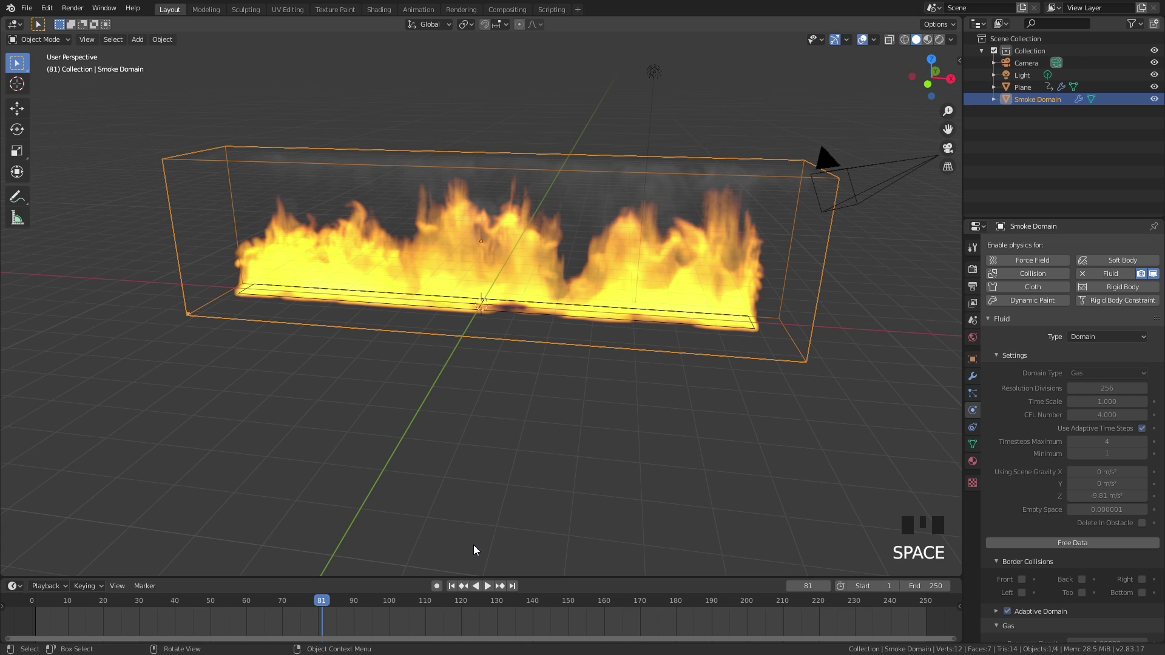
left_click(453, 586)
Step: Add a new plane and scale it up into a large floor
key("shift+a")
left_click(565, 310)
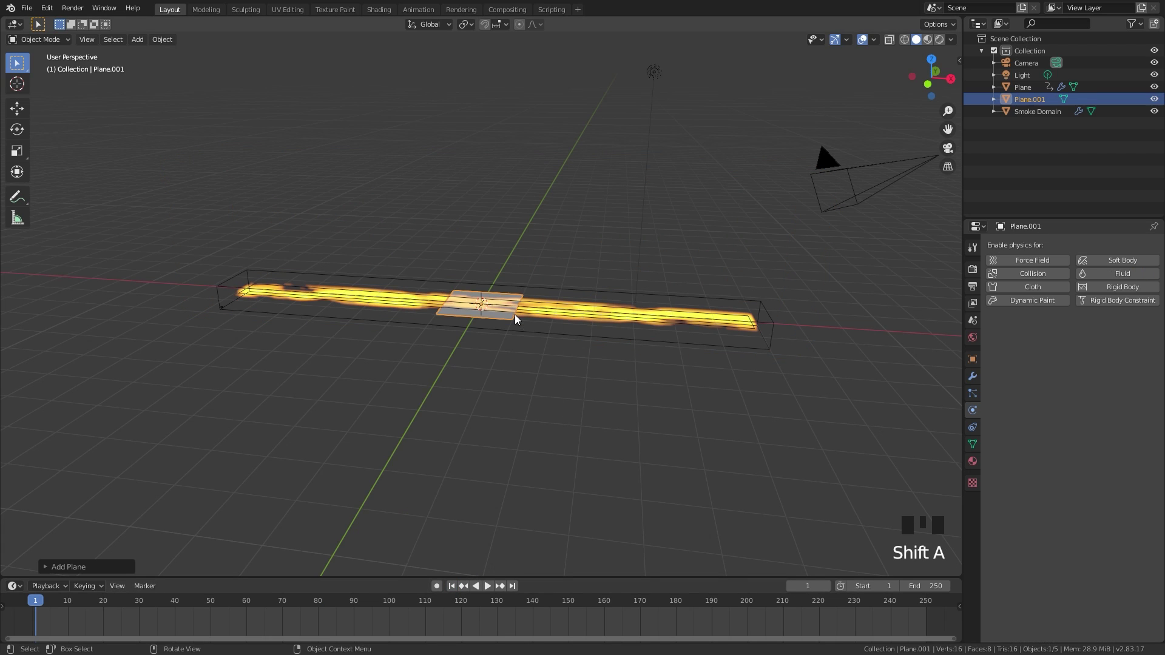
key("s")
left_click(493, 336)
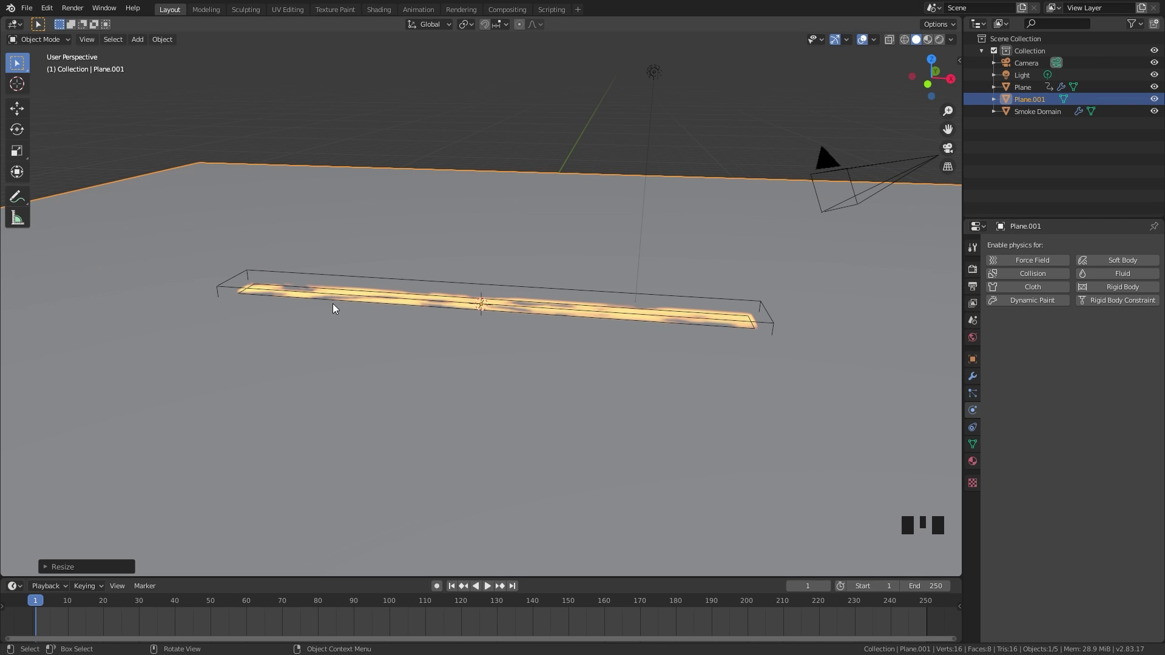
Step: Give the floor a new material using Glossy BSDF with roughness 0.200
left_click(973, 462)
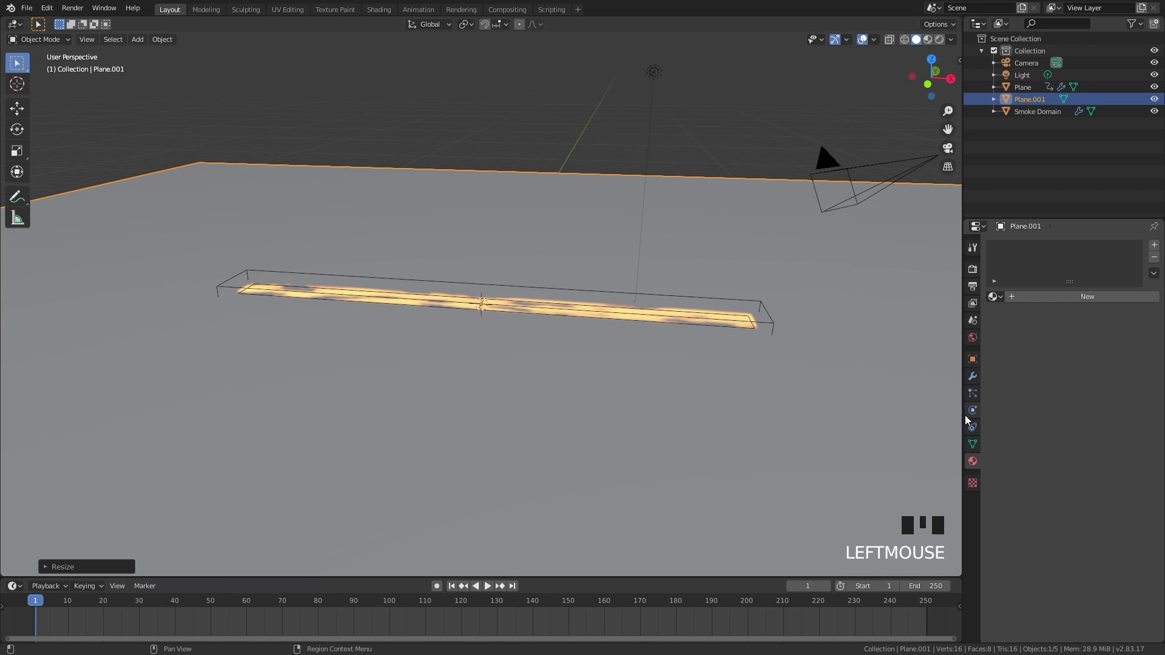
left_click(1068, 296)
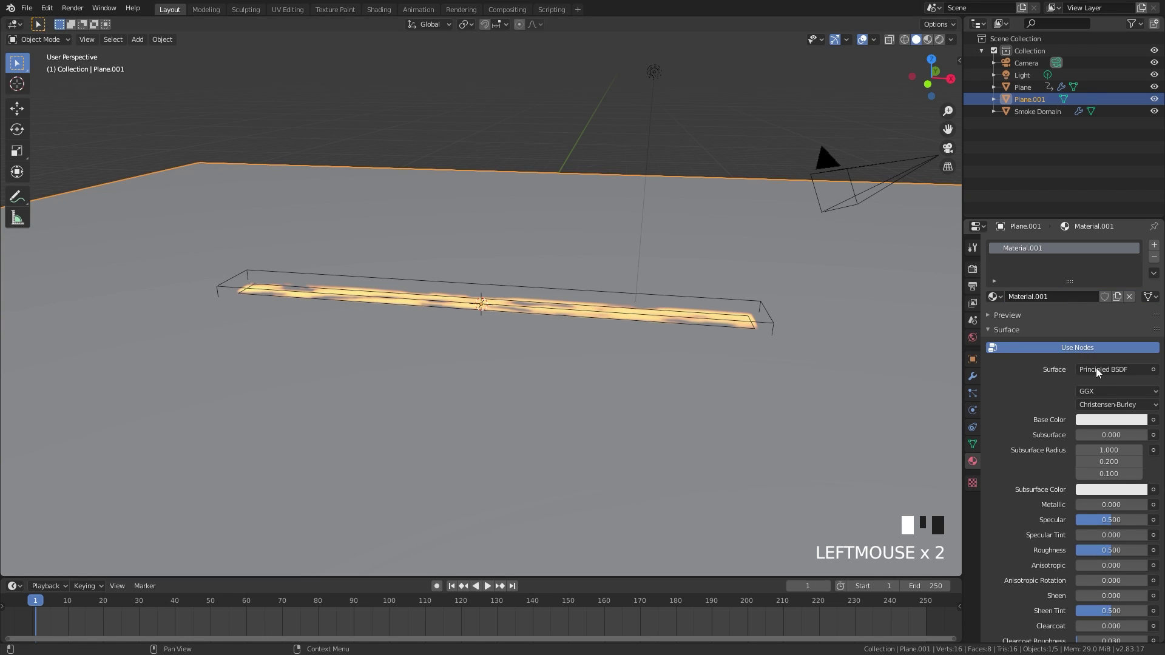
left_click(1102, 370)
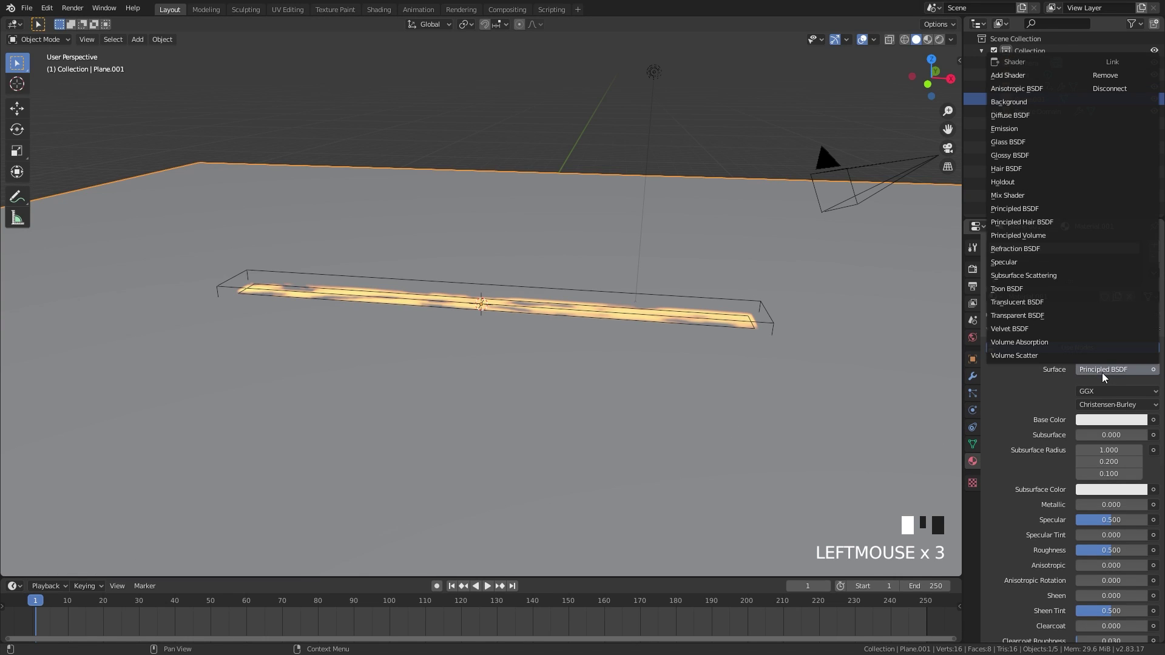
left_click(1007, 157)
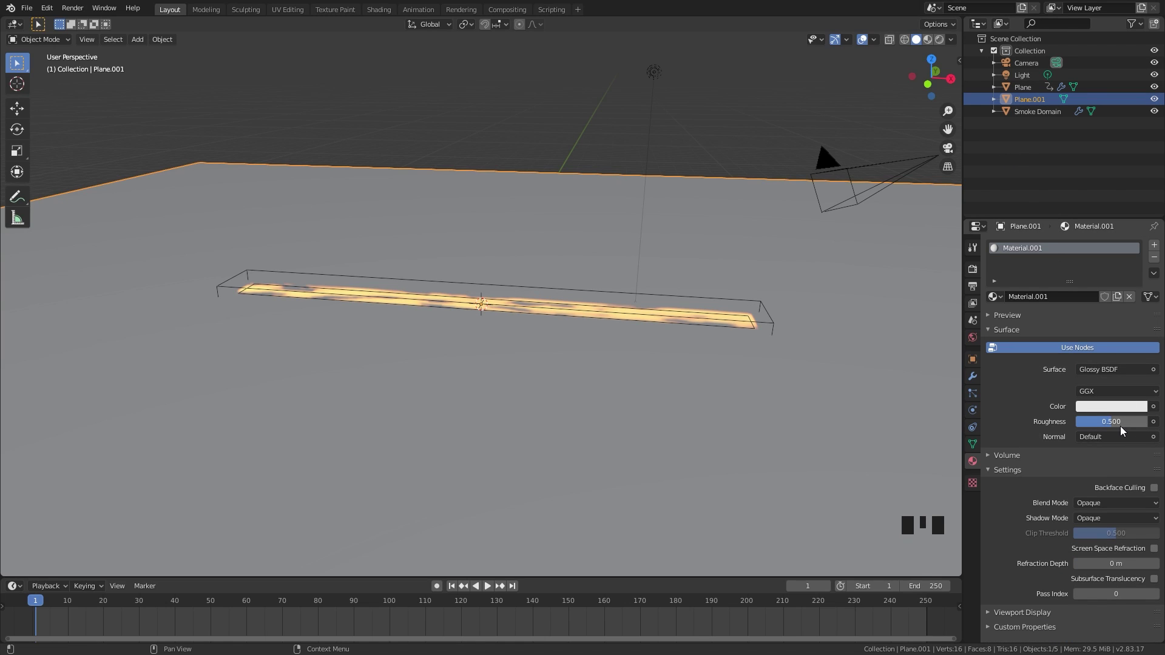
left_click_drag(1117, 417, 1092, 421)
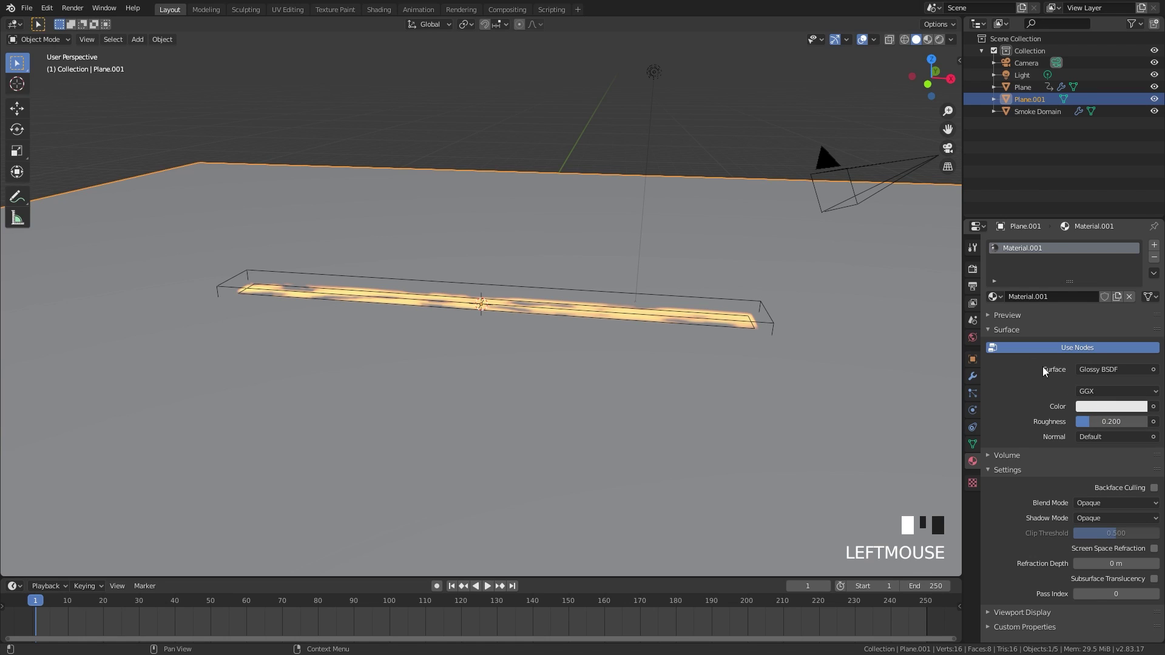
Step: Delete the scene's light
left_click(656, 71)
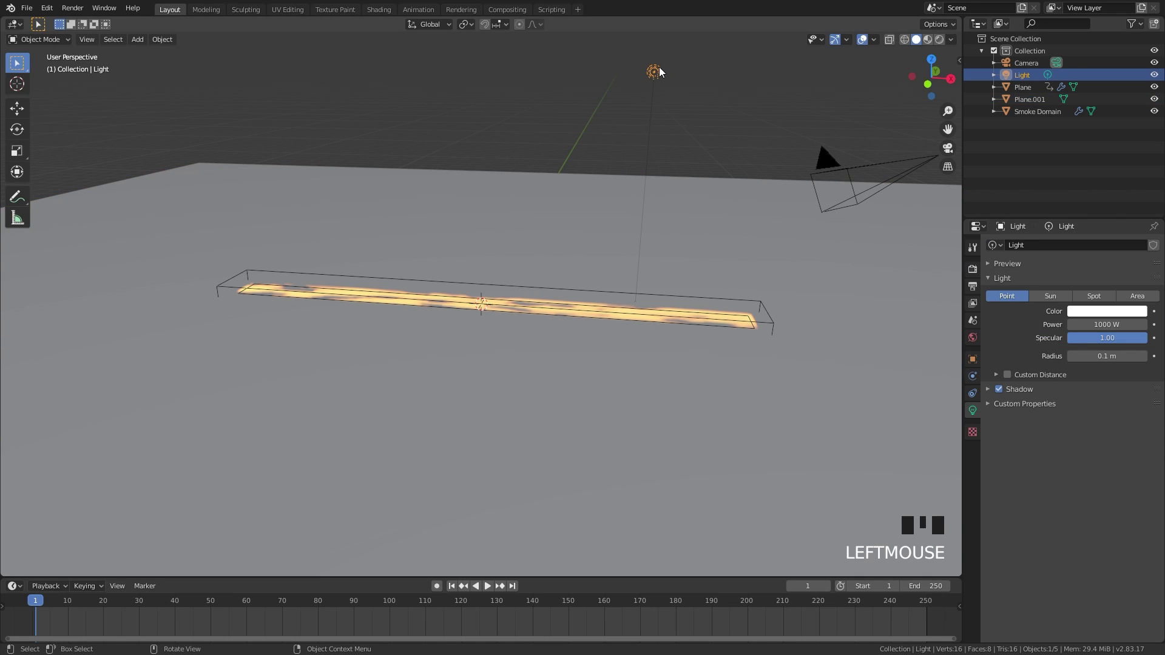
key("x")
left_click(657, 70)
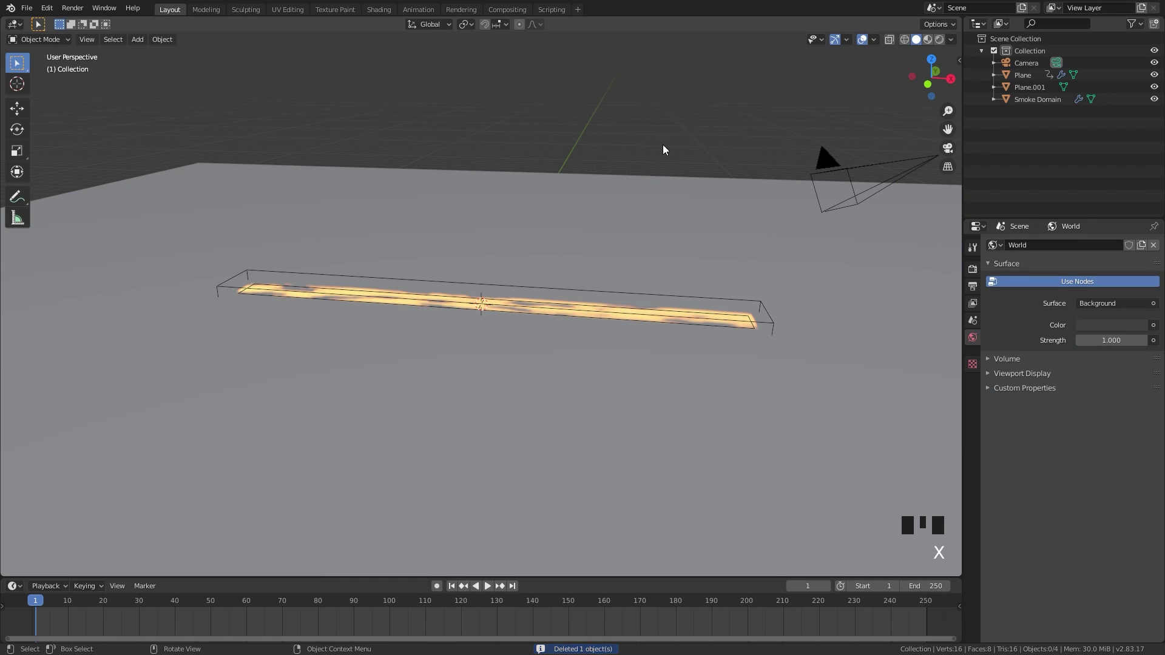
Step: Set the World background colour to fully black, then select the floor plane
left_click(1108, 320)
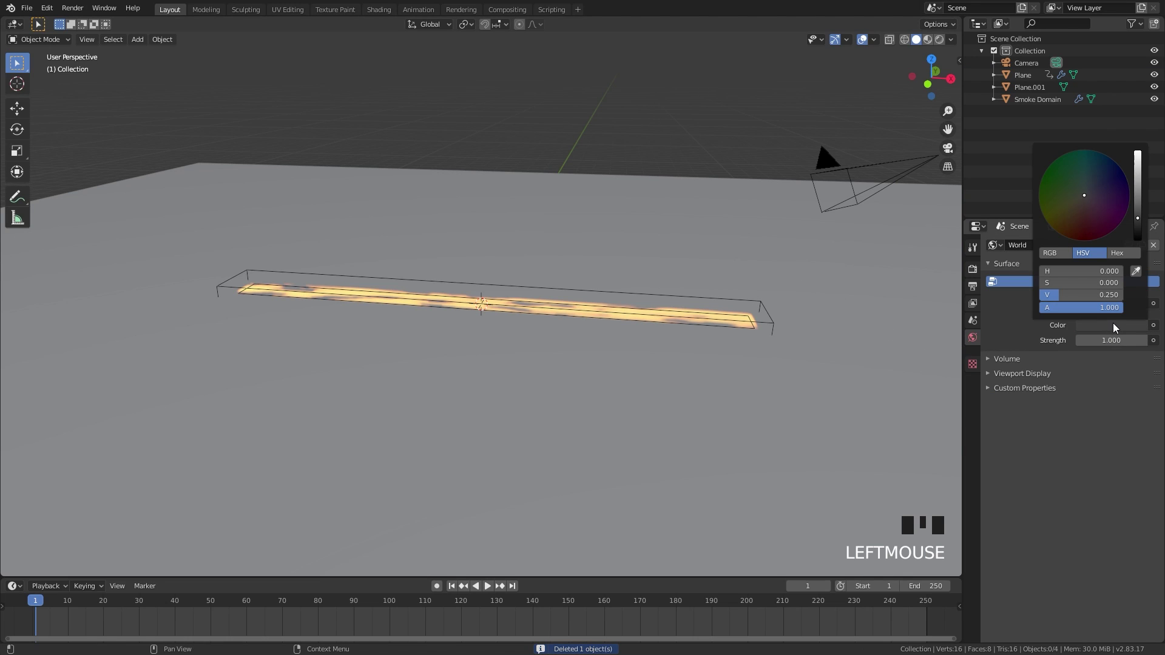
left_click(1138, 238)
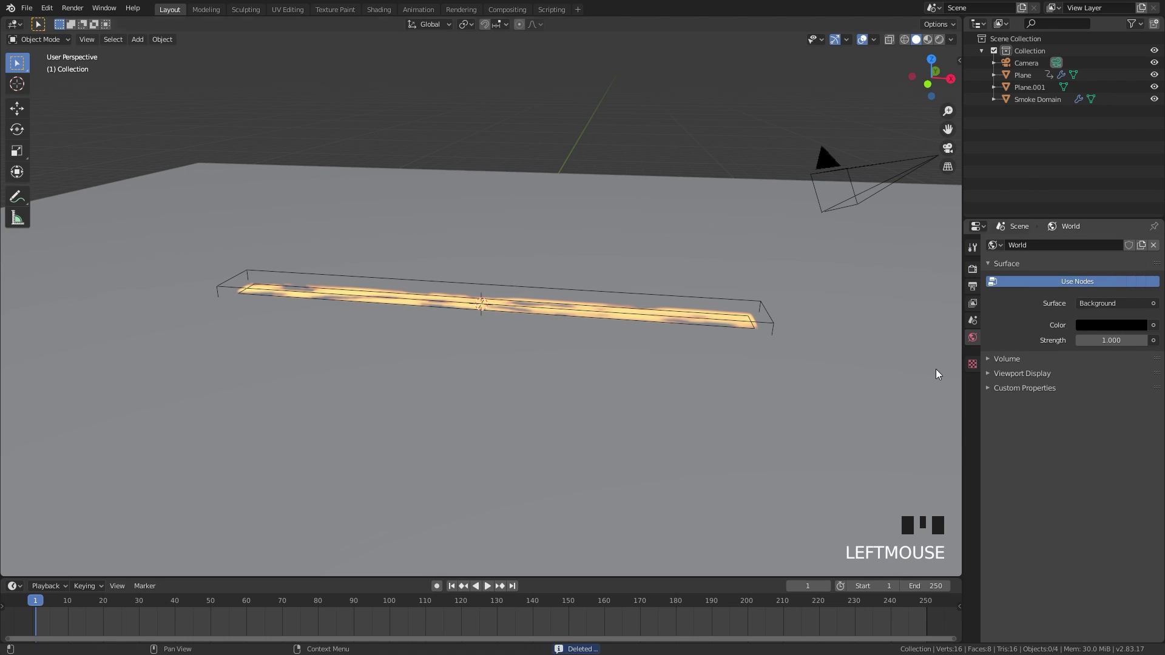
double_click(616, 294)
Step: Select the Smoke Domain and turn a new right-hand split of the viewport into a Shader Editor
left_click(663, 292)
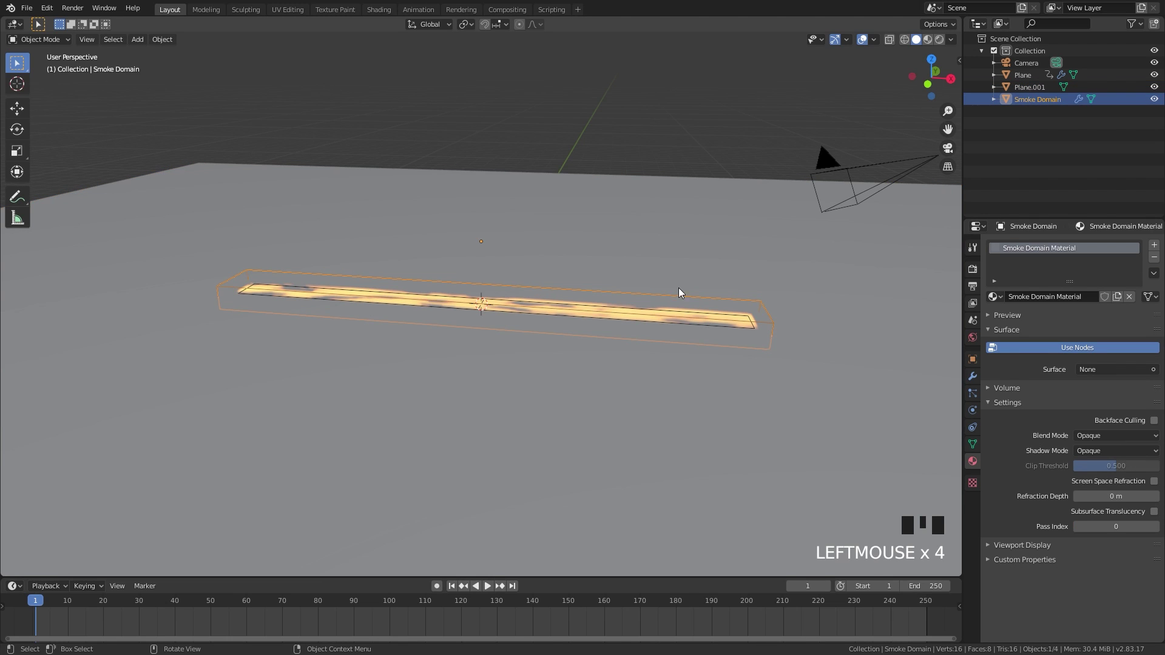
left_click_drag(959, 21, 520, 37)
left_click(525, 25)
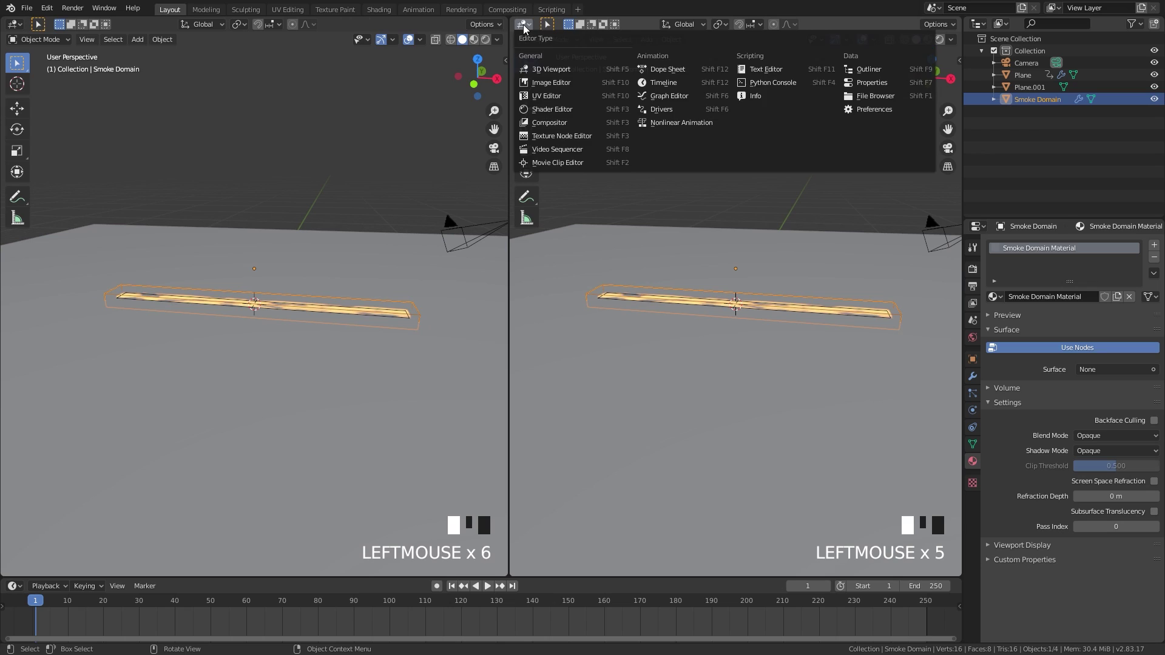
left_click(553, 109)
Step: Hide the Shader Editor sidebar and zoom in on the Principled Volume node (Density 5.000)
key("n")
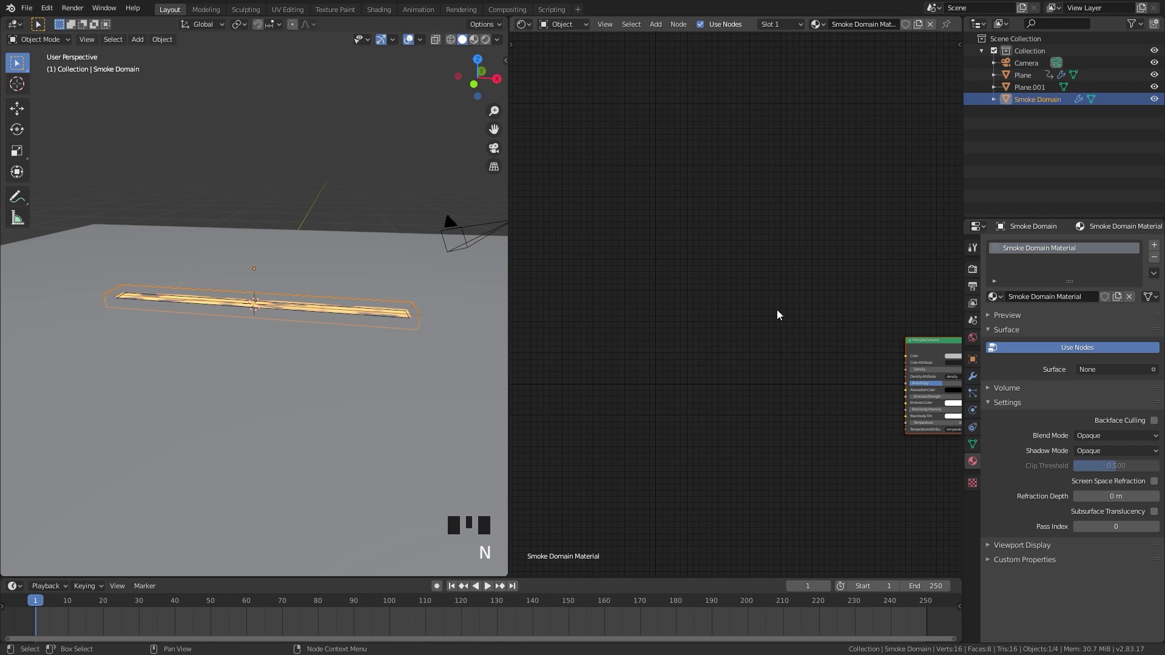
middle_click_drag(853, 325, 803, 320)
scroll(703, 254, "up", 5)
scroll(765, 239, "up", 3)
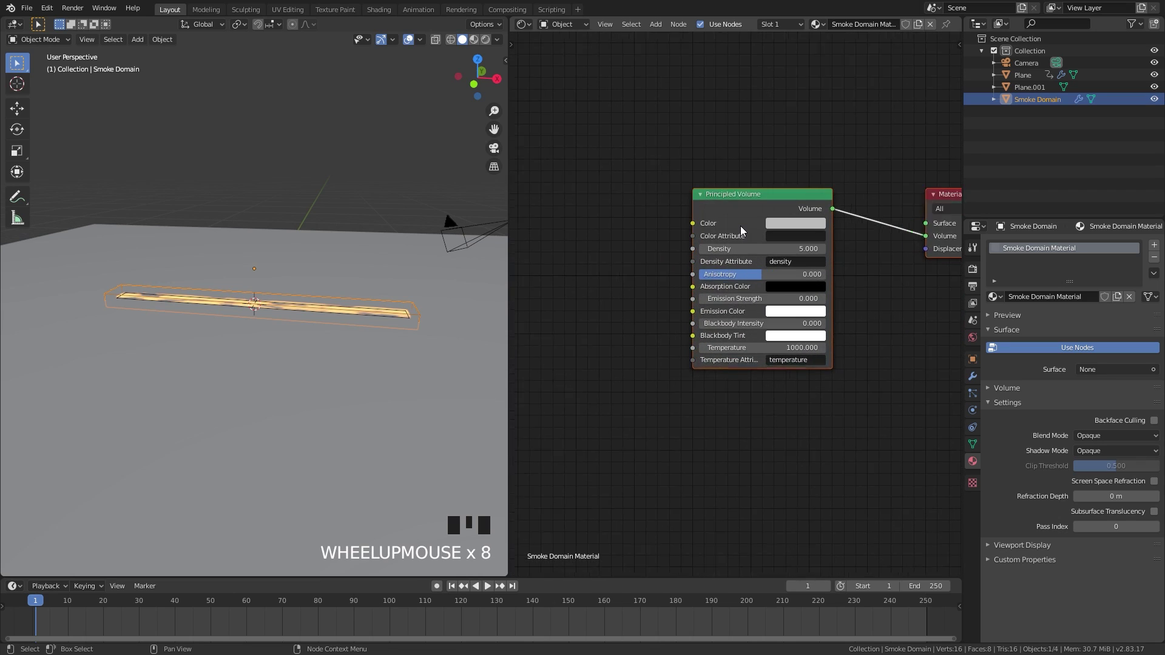
middle_click_drag(741, 229, 684, 265)
scroll(389, 223, "up", 1)
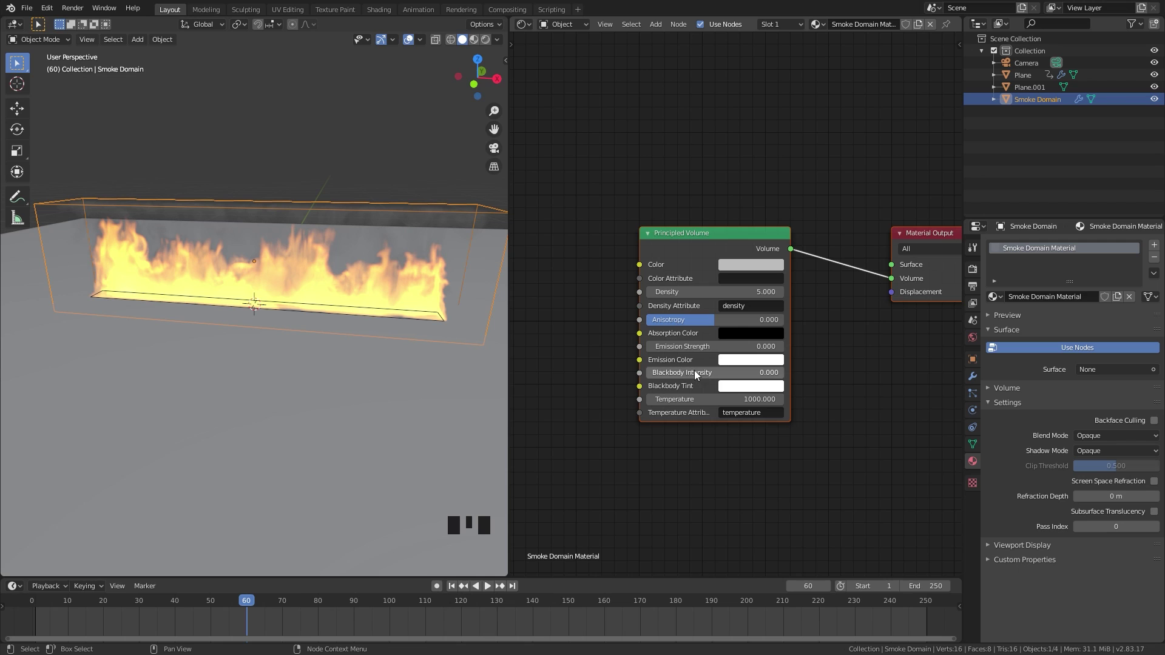
mouse_move(690, 377)
left_mouse_down()
mouse_move(671, 377)
mouse_move(782, 379)
left_mouse_up()
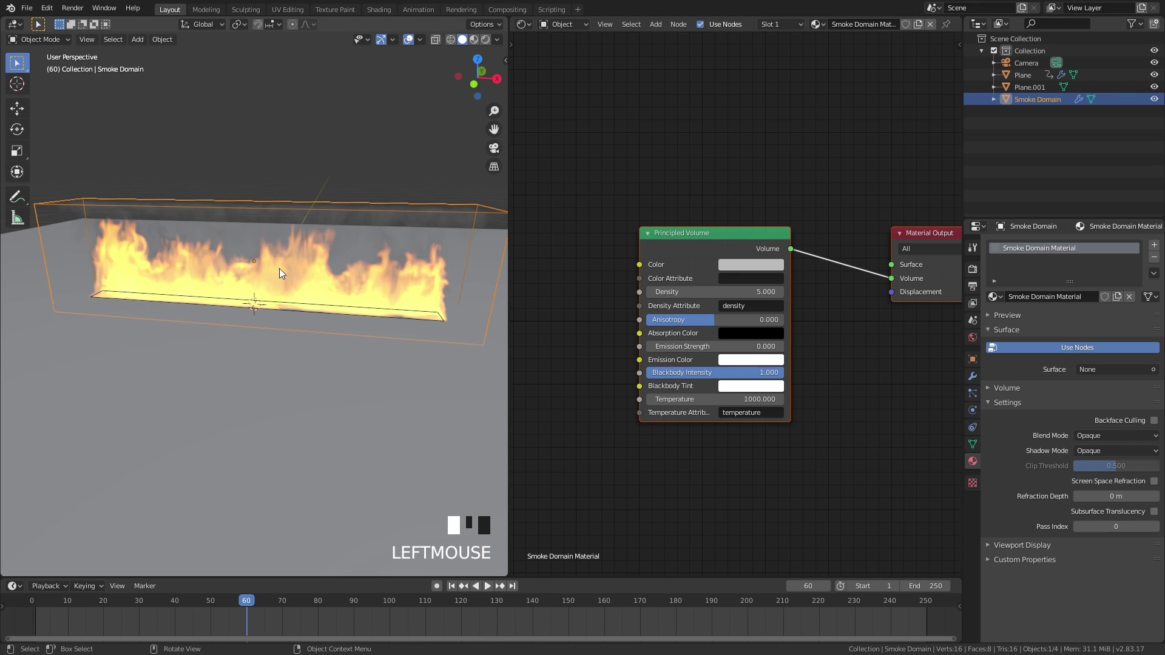
key("z")
left_click(276, 104)
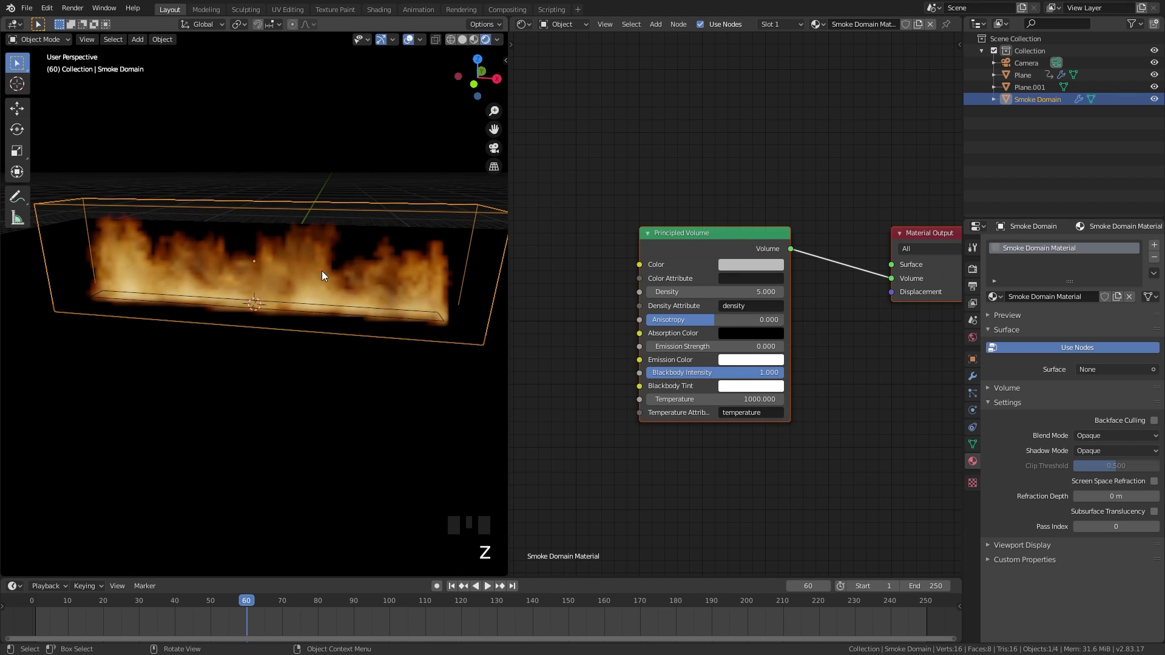
key("z")
left_click(426, 267)
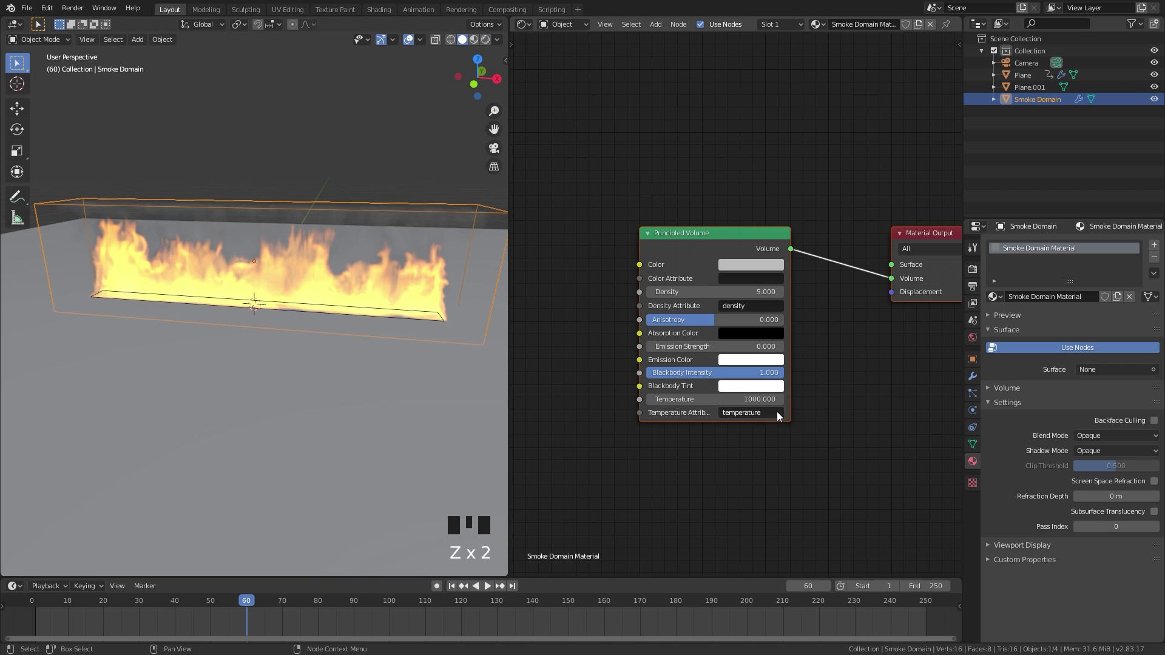
left_click_drag(780, 373, 649, 377)
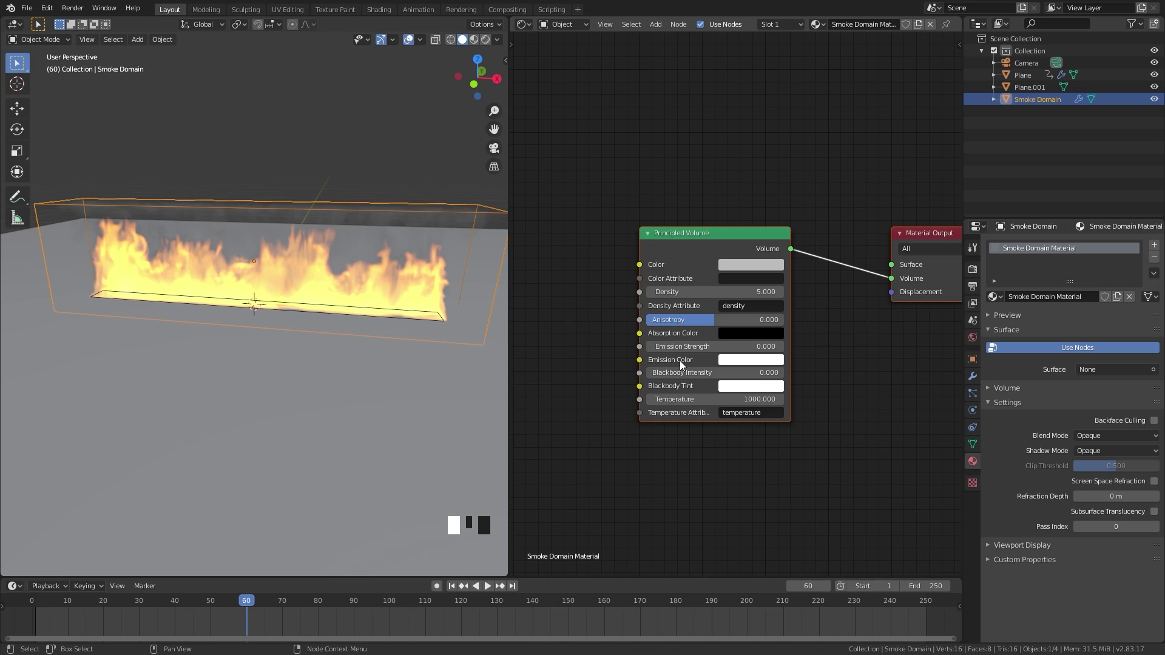
middle_click_drag(680, 360, 775, 308)
scroll(774, 309, "down", 1)
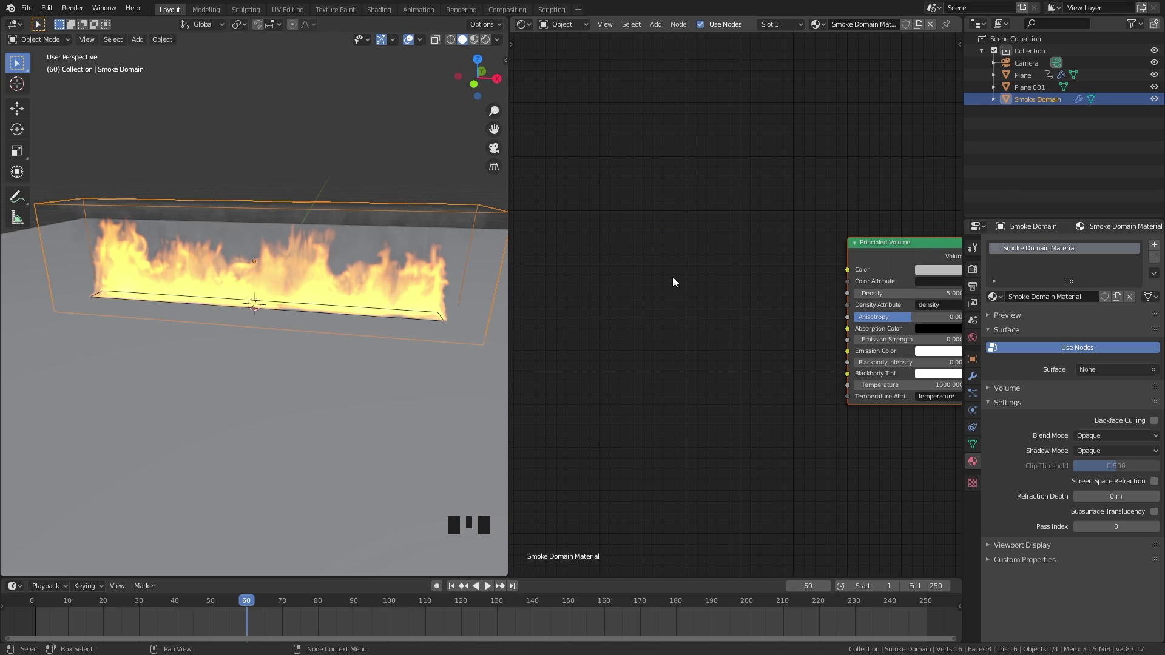
Step: Add a Gradient Texture node and a ColorRamp node to the fire material
key("shift+a")
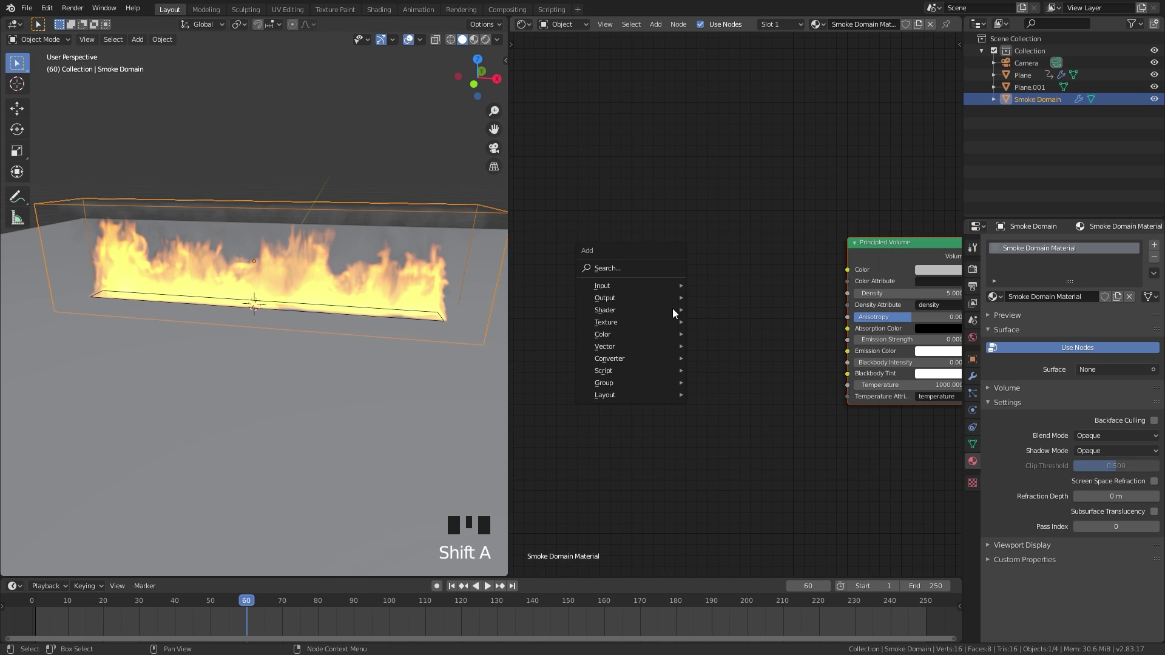
mouse_move(613, 323)
left_click(729, 360)
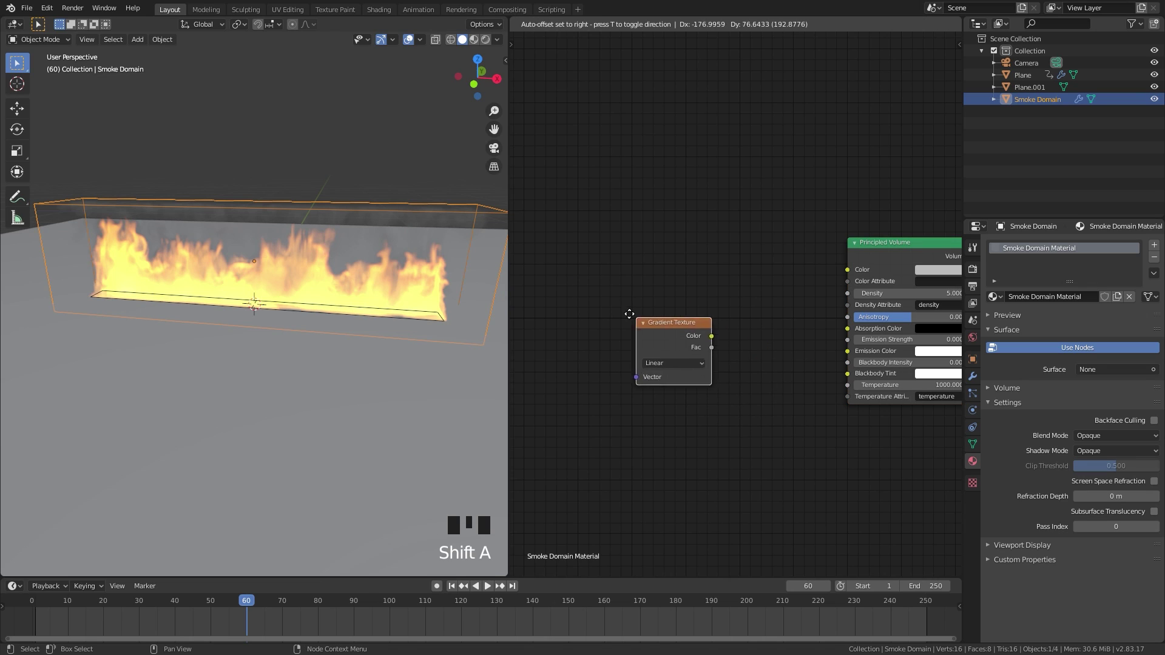
left_click(544, 289)
key("shift+a")
mouse_move(686, 295)
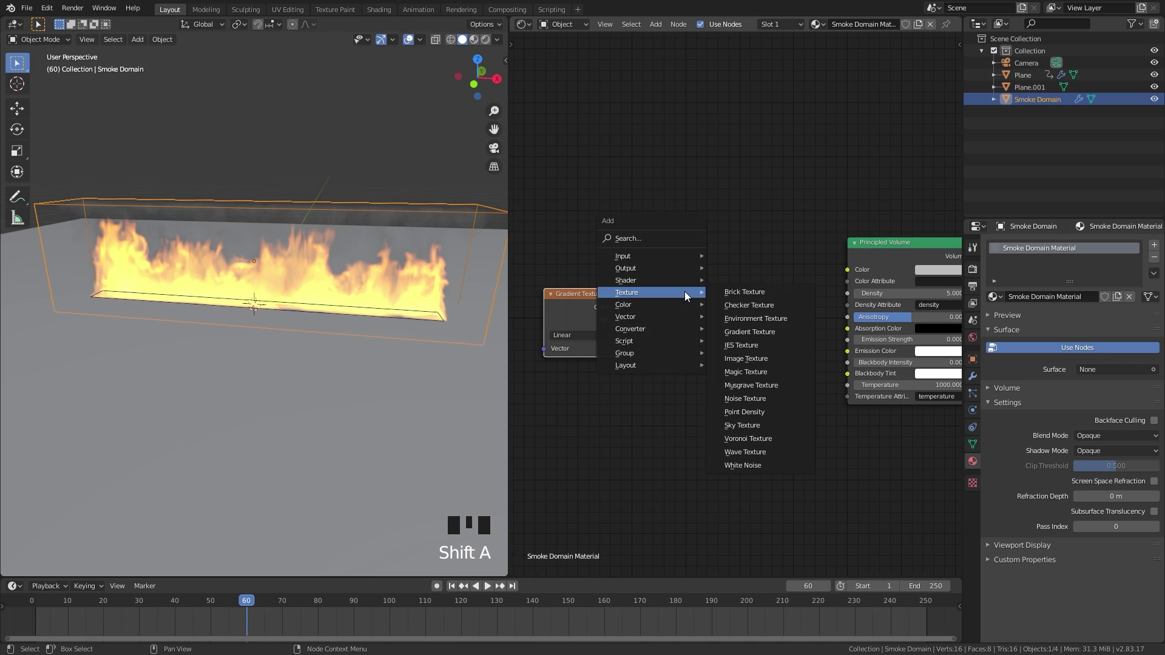
mouse_move(639, 325)
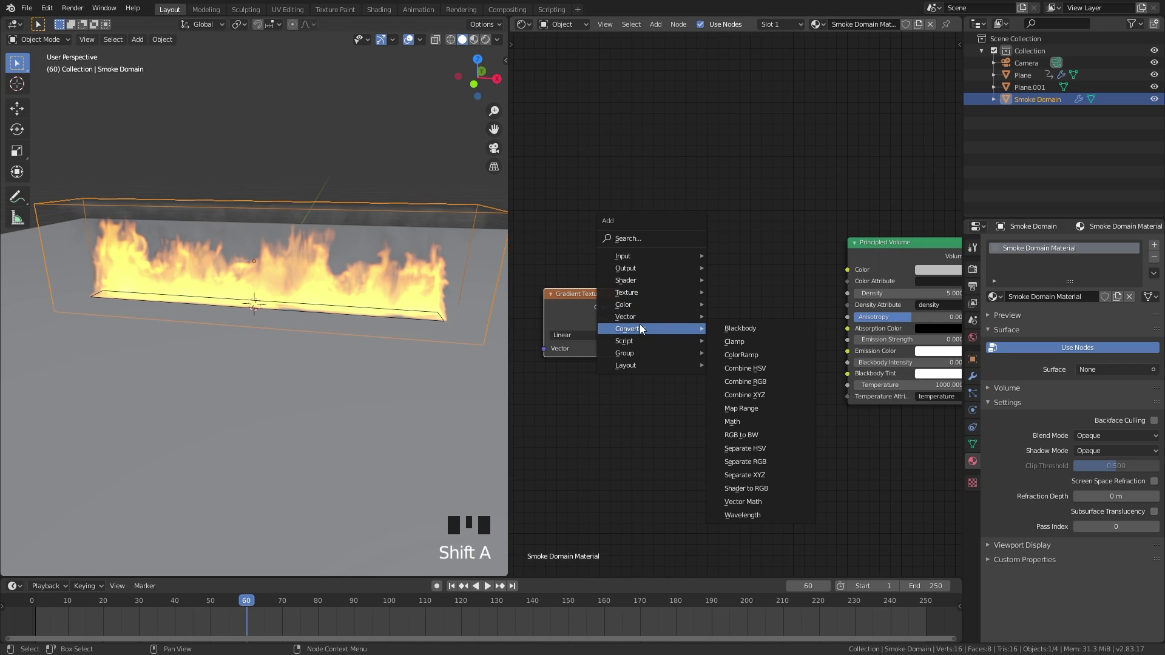
left_click(739, 357)
left_click(661, 279)
Step: Link Gradient Color to ColorRamp Fac and ColorRamp Color to the Principled Volume's Emission Color
left_click_drag(619, 308, 658, 385)
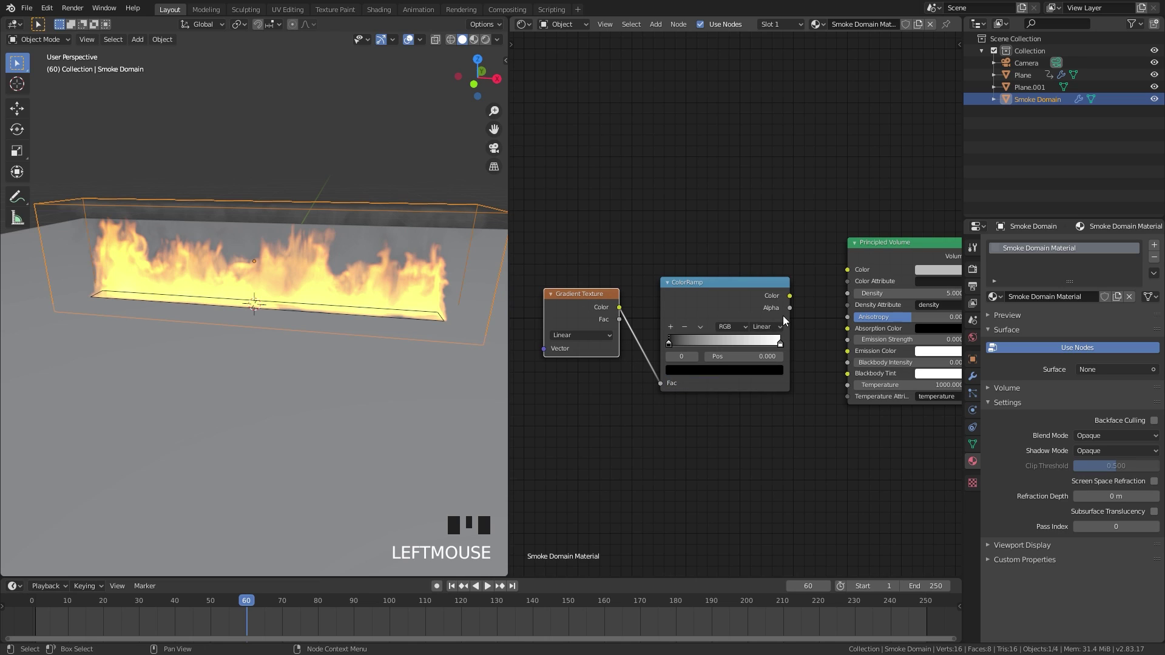
left_click_drag(790, 297, 817, 214)
left_click_drag(825, 349, 847, 351)
scroll(735, 310, "up", 4)
left_click_drag(741, 300, 753, 323)
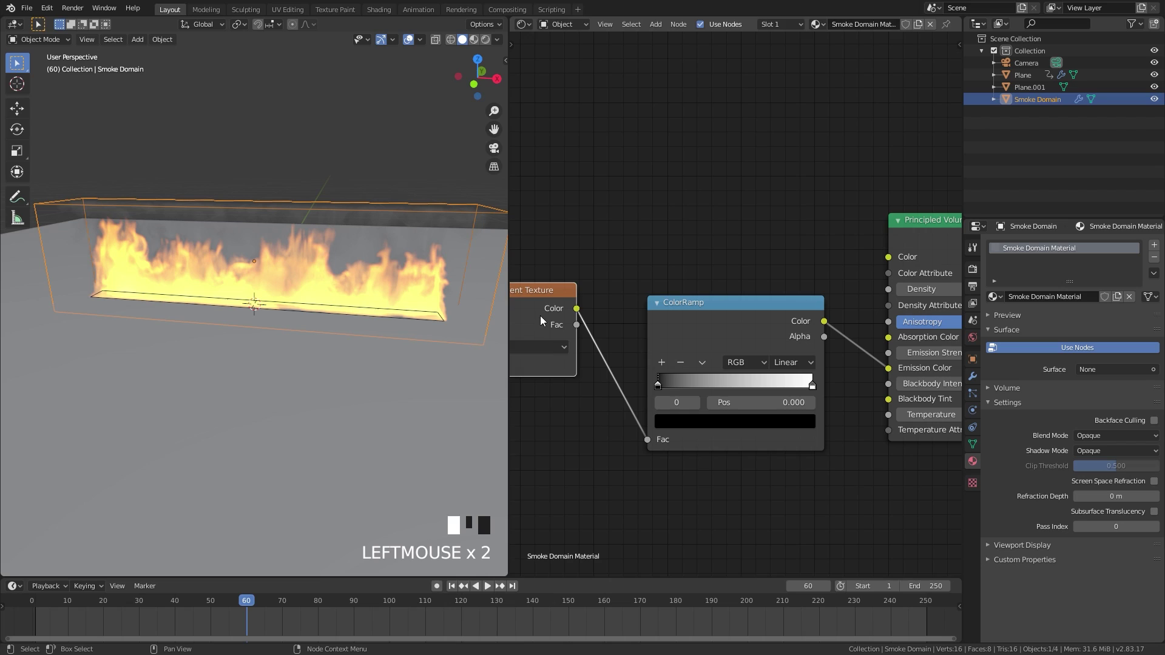
Step: Switch the viewport to rendered shading and set the render engine to Cycles
key("z")
left_click(303, 226)
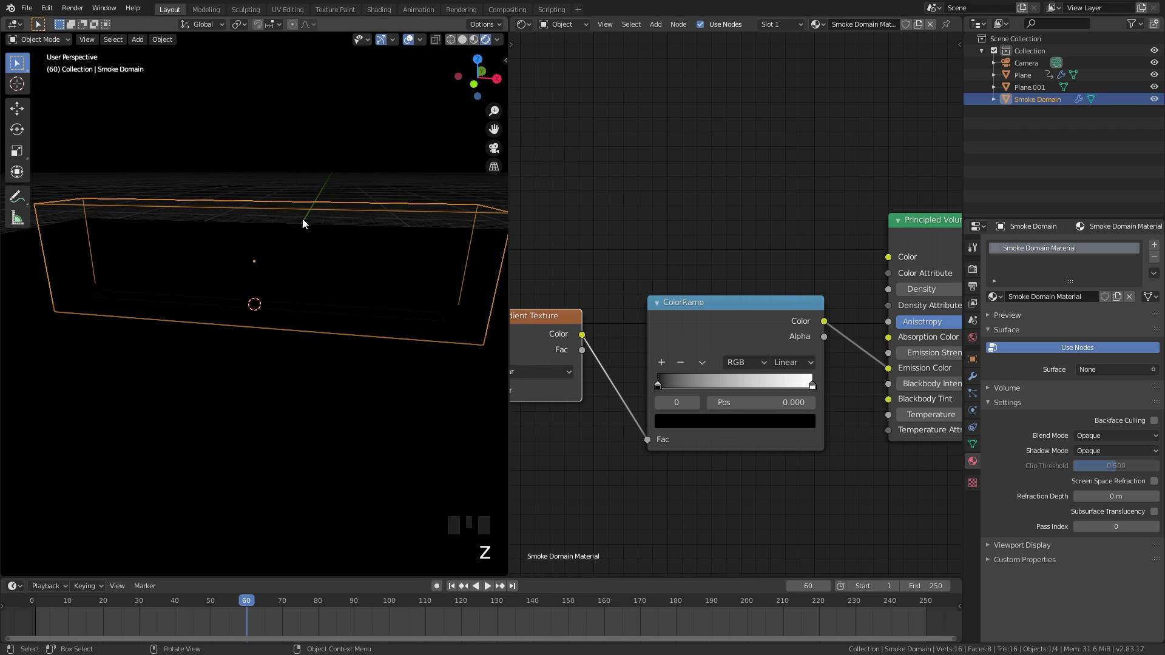
scroll(246, 285, "up", 2)
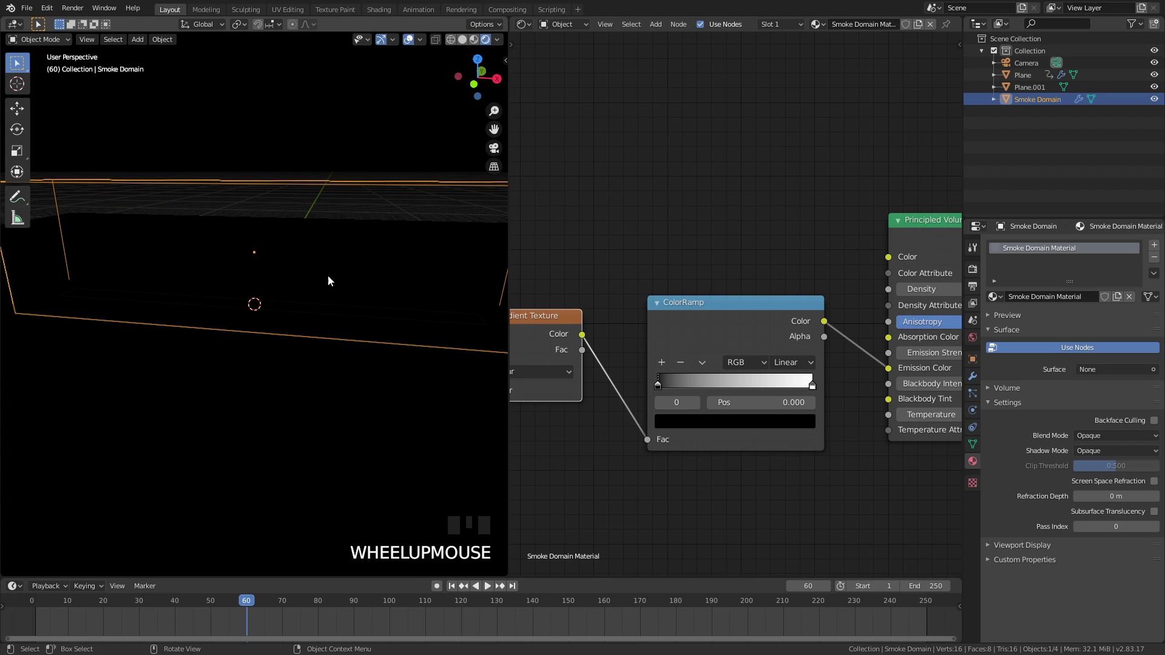
left_click(973, 268)
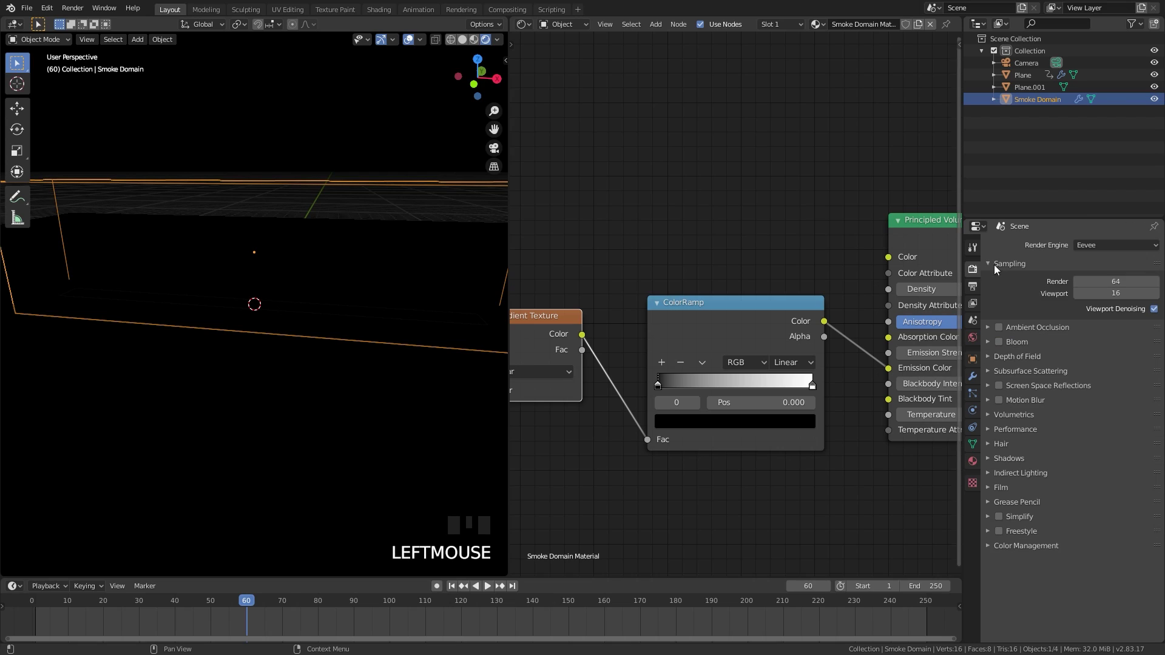
left_click(1099, 247)
left_click(1092, 288)
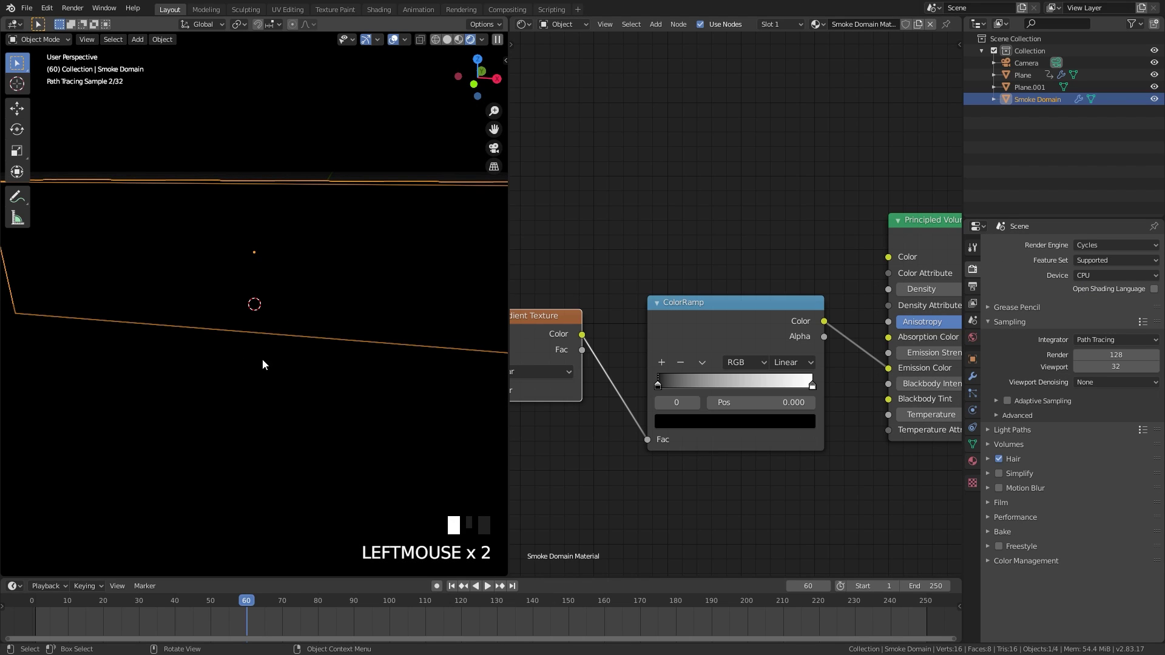
Step: Raise the Principled Volume's Emission Strength to 2.800
scroll(759, 300, "down", 2)
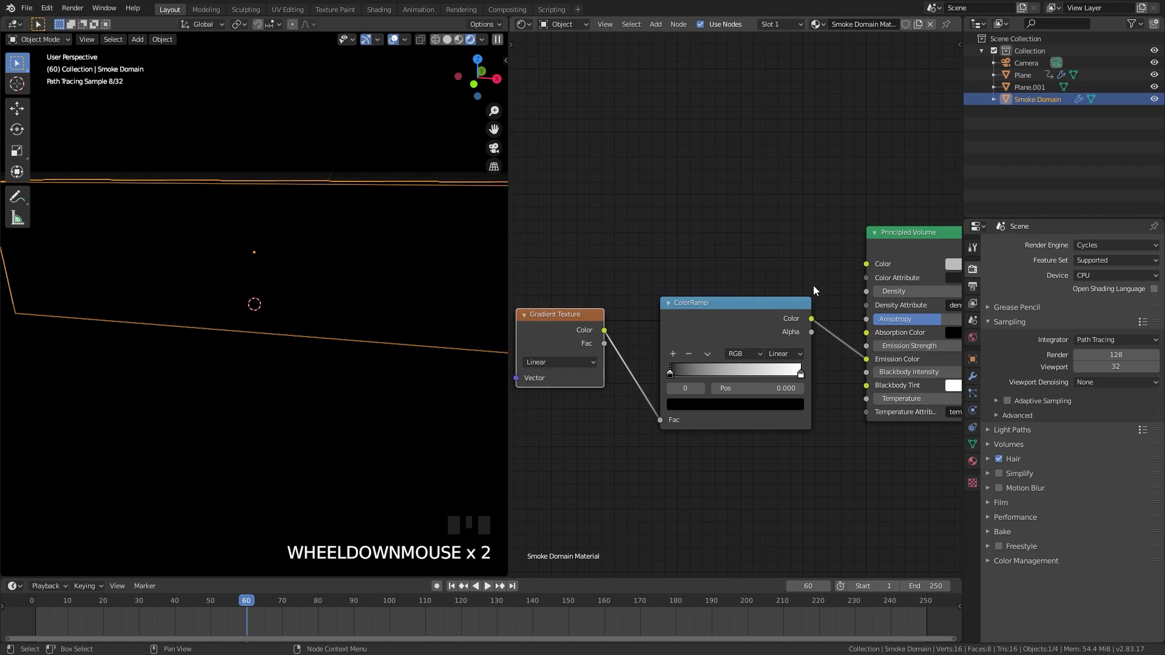
middle_click_drag(912, 307, 812, 268)
left_click_drag(796, 303, 850, 302)
scroll(324, 244, "down", 2)
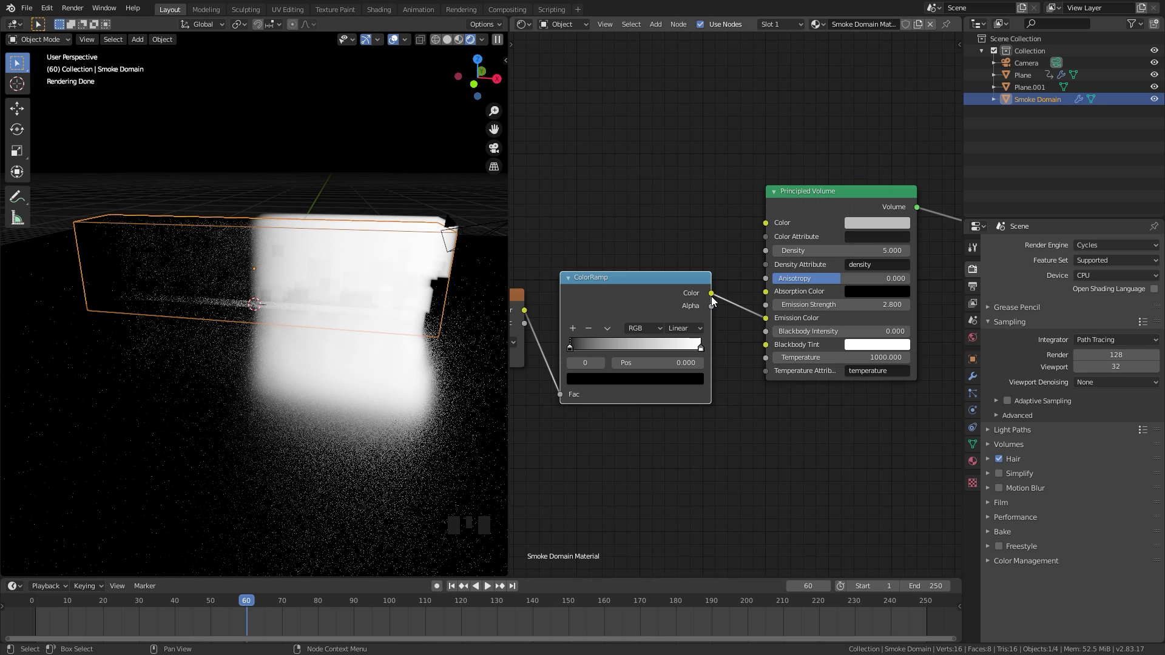
Step: Add an Attribute node named 'flame' to the left of the gradient nodes
middle_click_drag(675, 234, 792, 271)
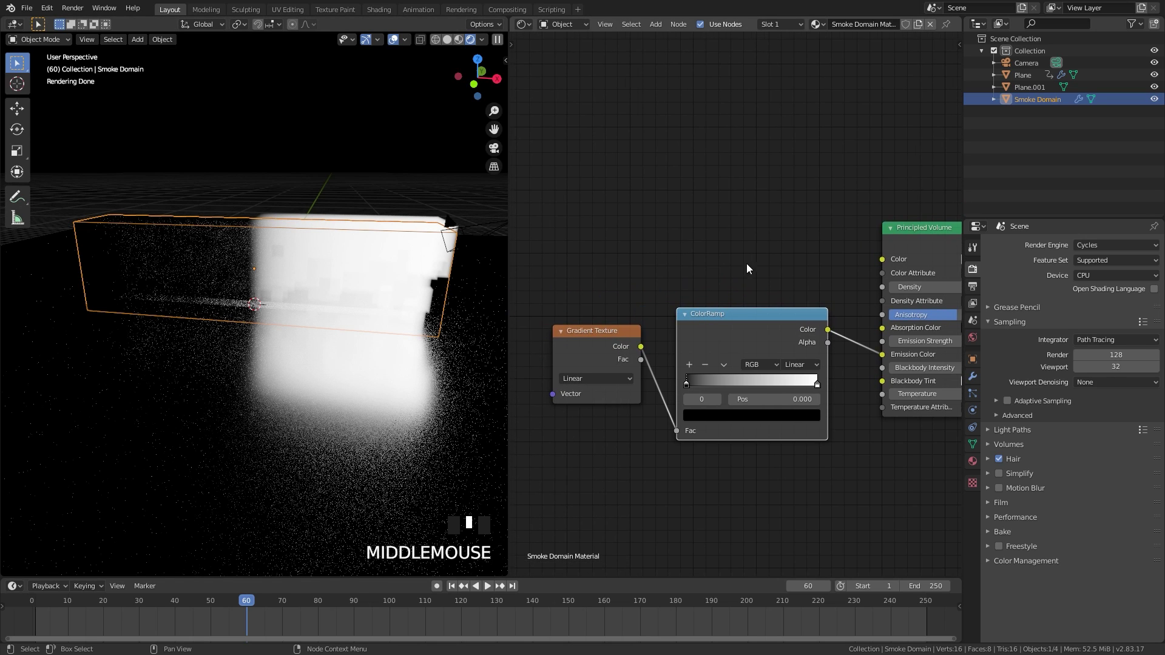
key("shift+a")
mouse_move(588, 106)
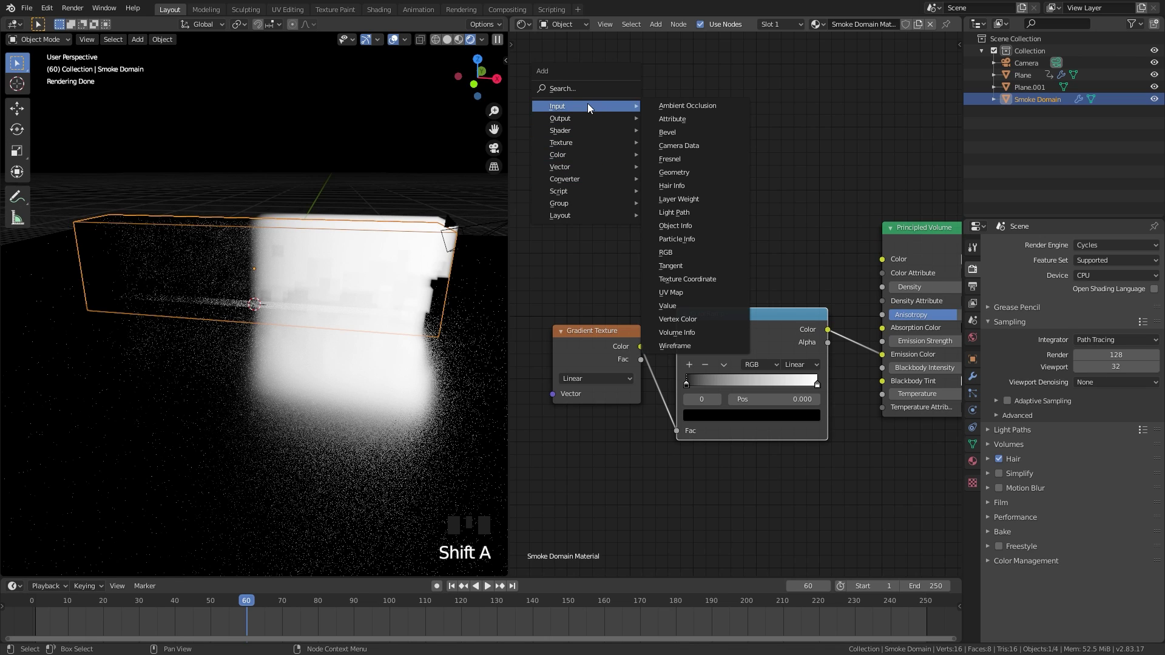
left_click(674, 119)
left_click(599, 230)
left_click(600, 232)
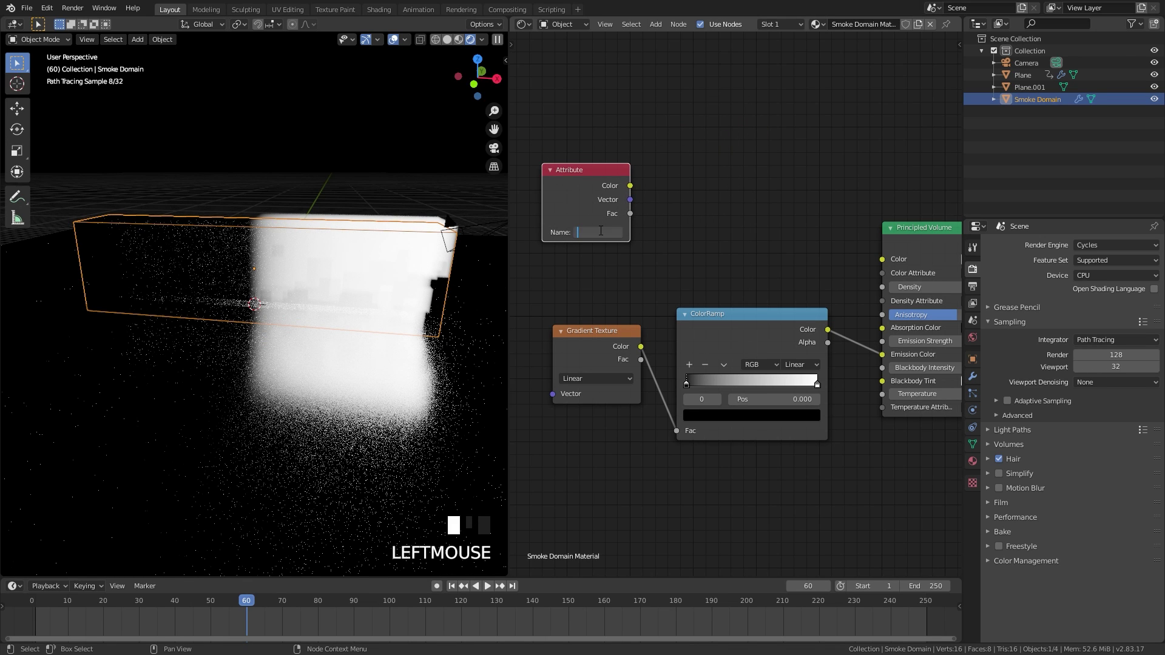
type("flame")
key("Return")
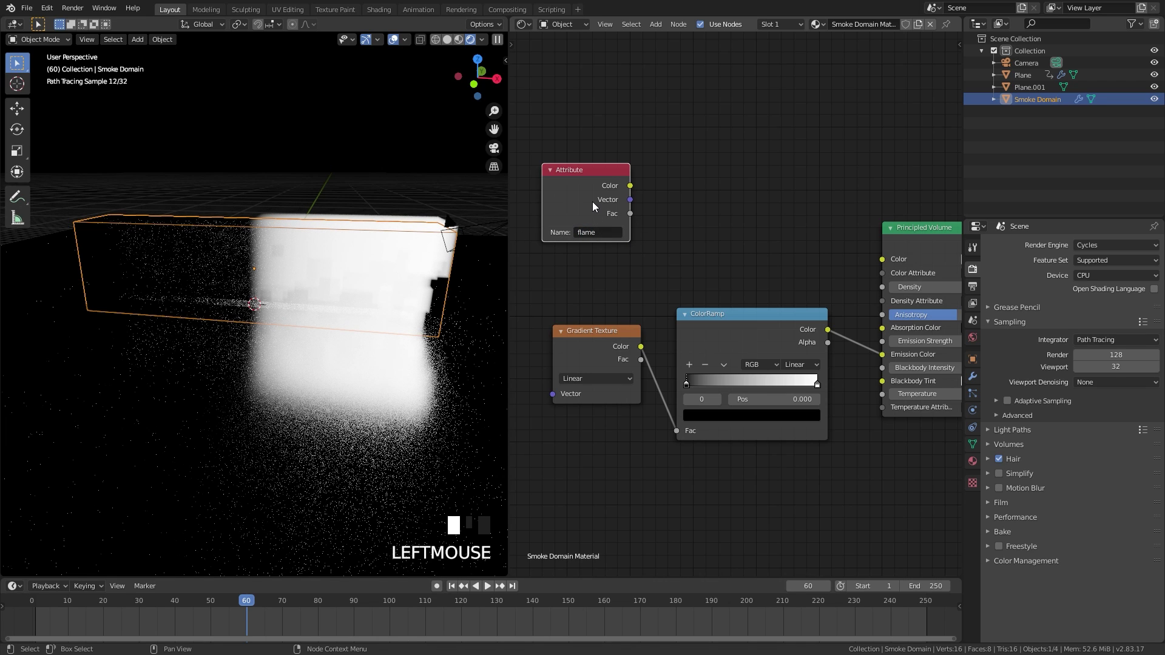
left_click_drag(592, 201, 886, 343)
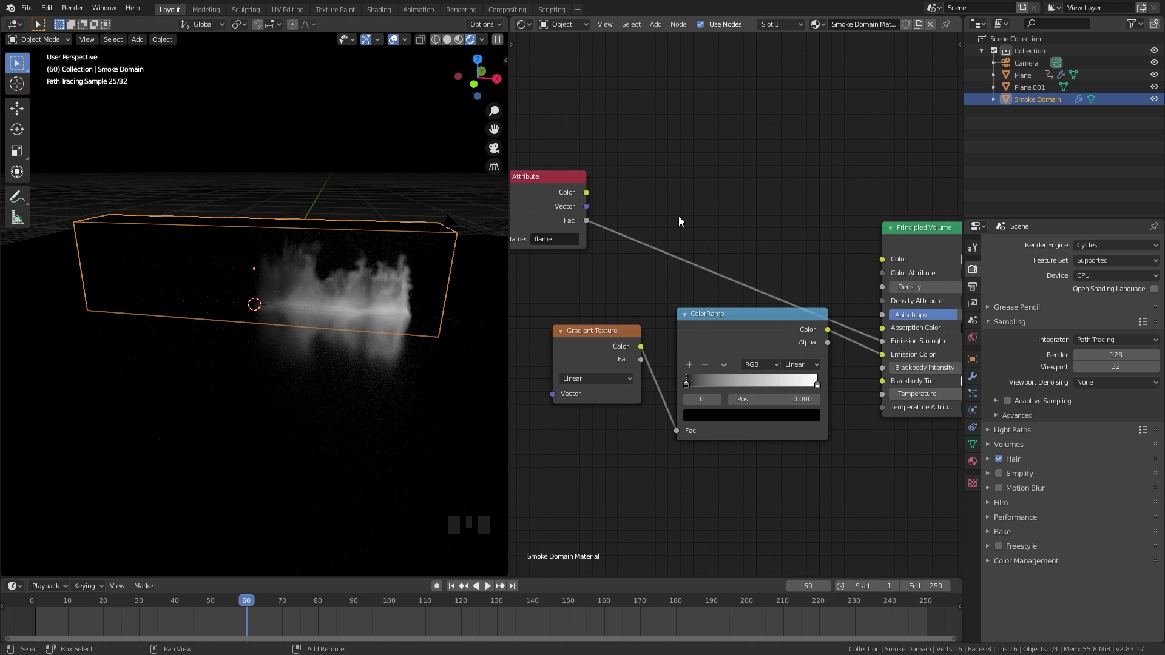
Step: Insert a Math node into the flame-to-emission link, set to Multiply with value 15
key("shift+a")
mouse_move(630, 291)
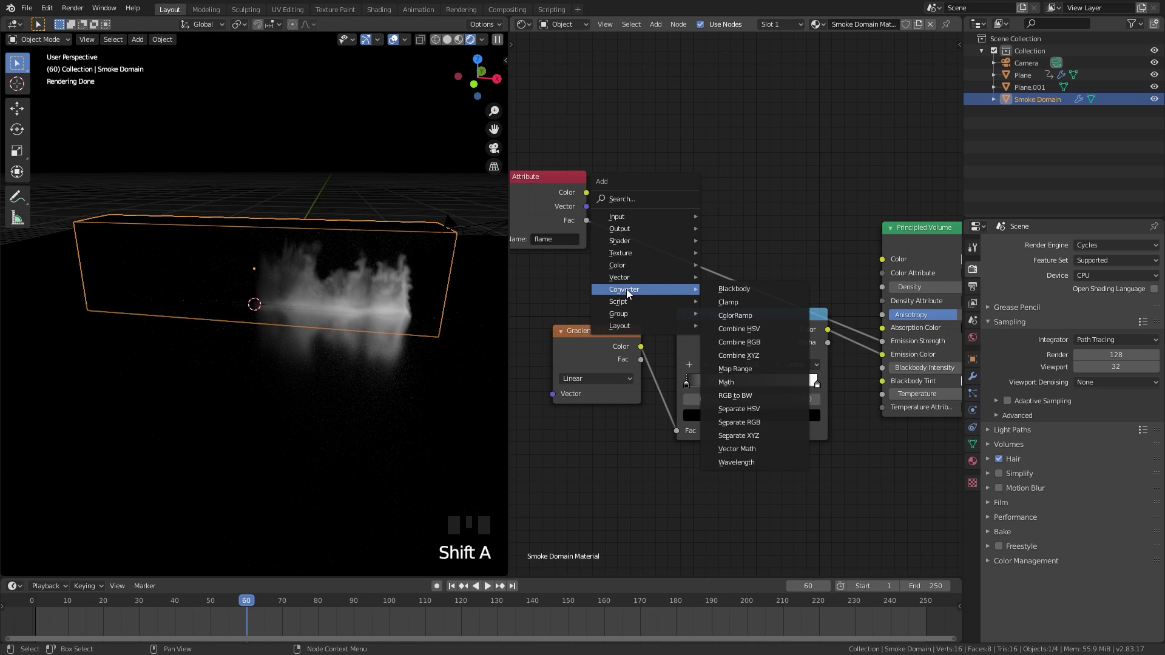
left_click(726, 382)
left_click(658, 190)
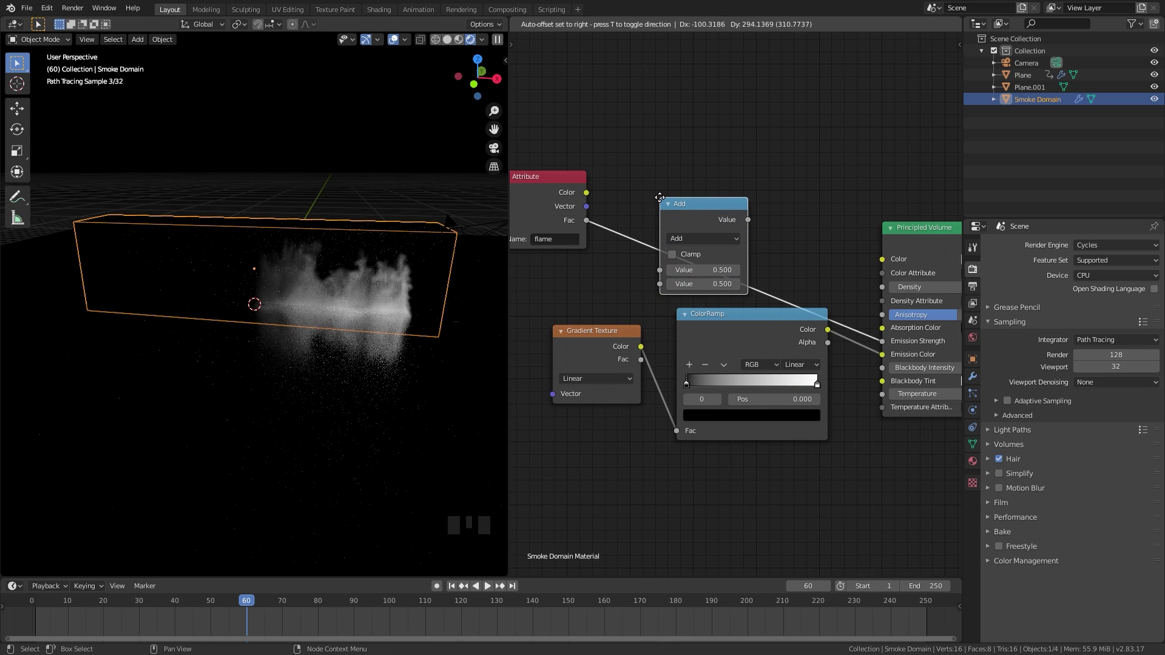
left_click(708, 238)
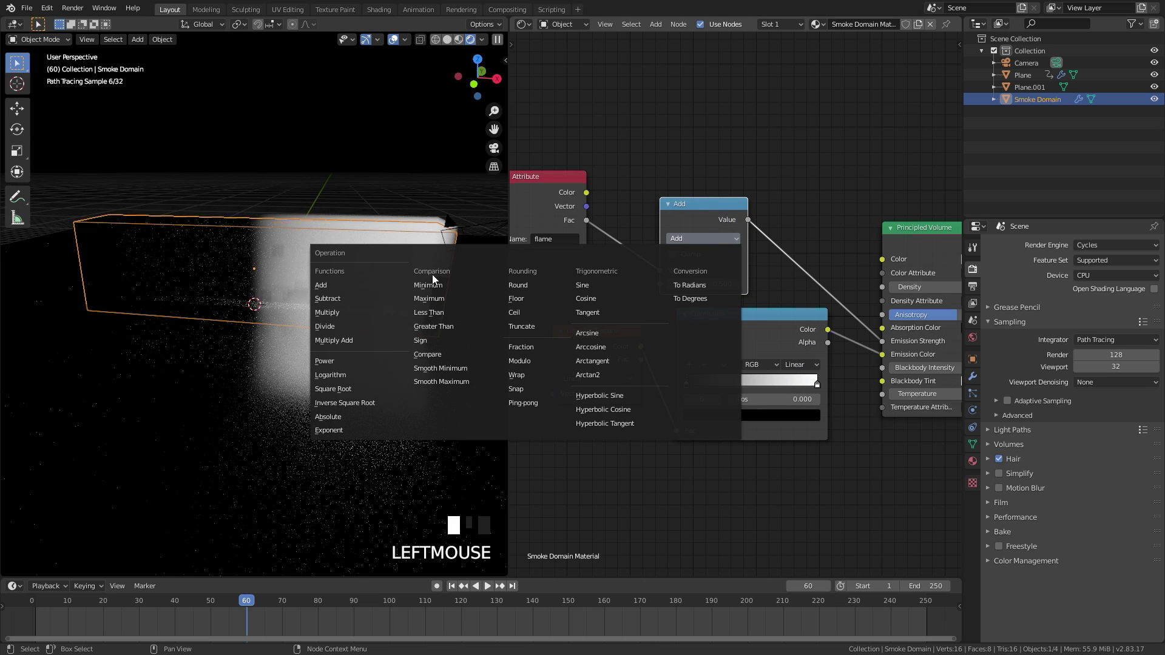
left_click(339, 312)
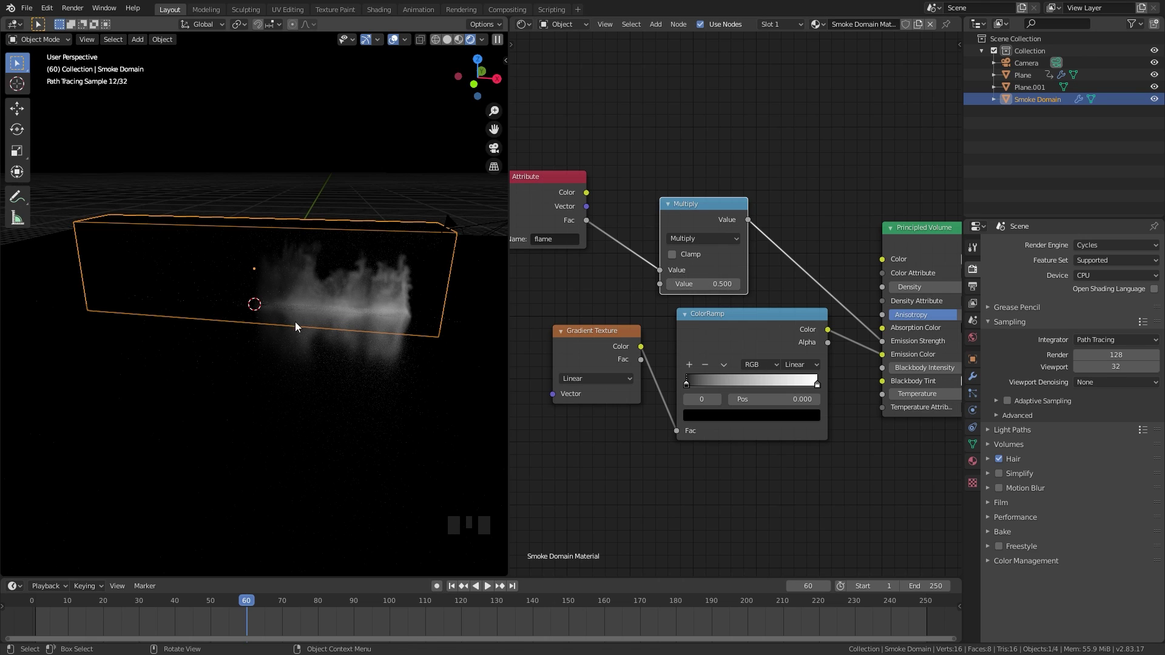
left_click(698, 284)
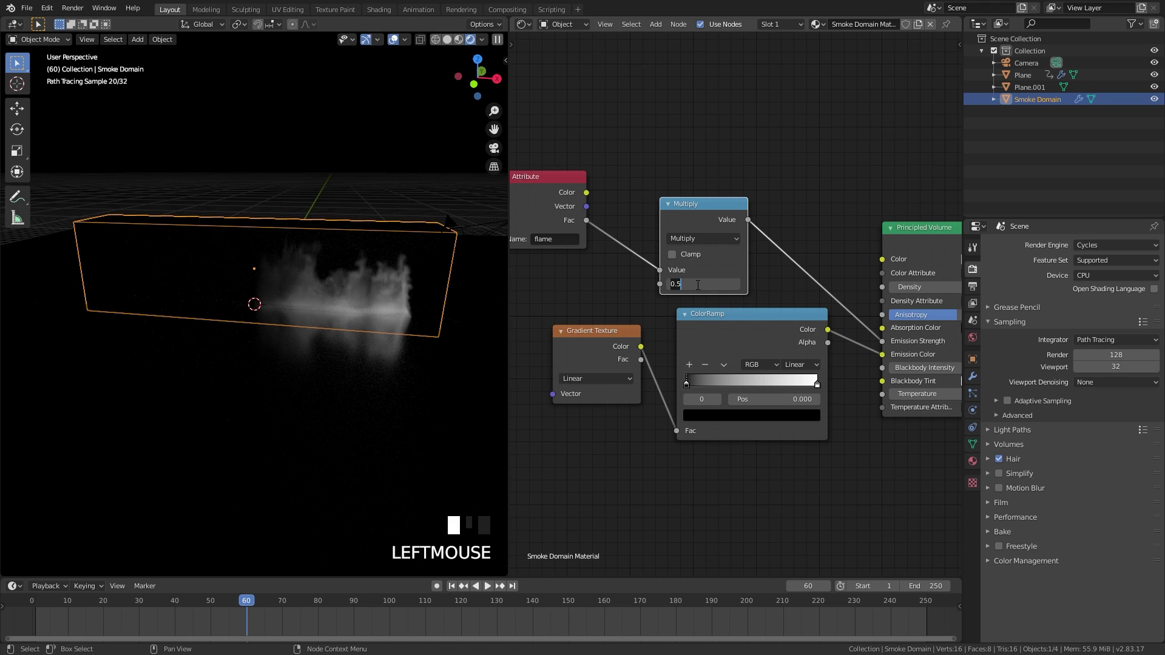
type("15")
key("Return")
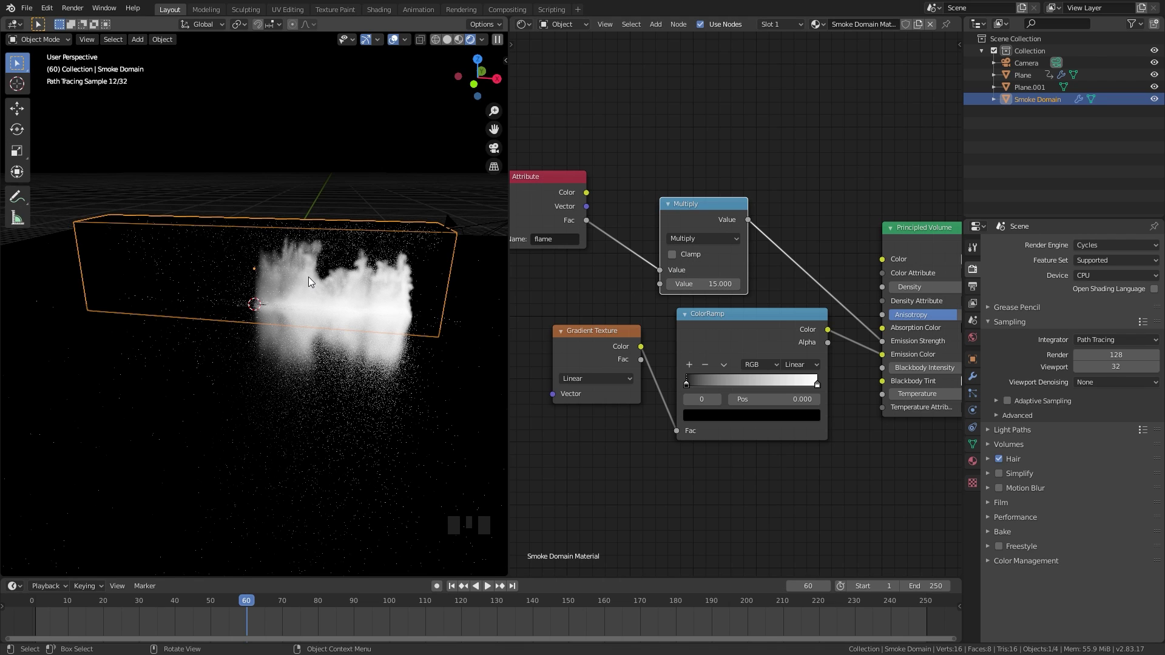
Step: Change the ColorRamp's left stop from black to a saturated blue
left_click(690, 385)
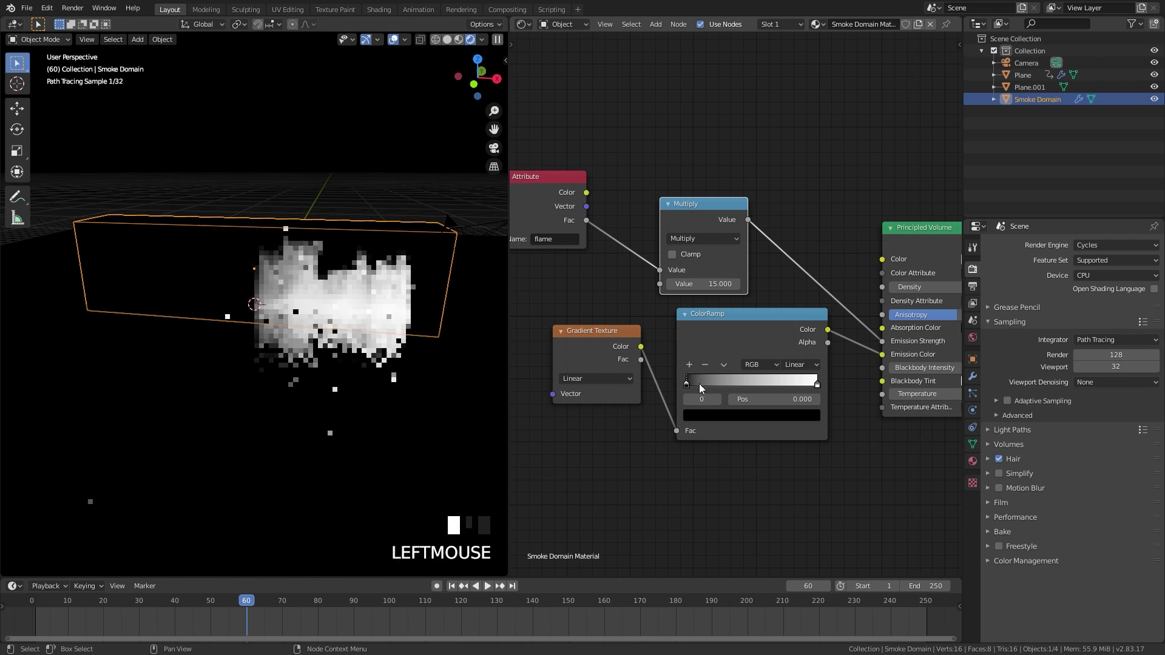
left_click(714, 415)
left_click_drag(791, 291, 792, 236)
left_click_drag(736, 280, 713, 321)
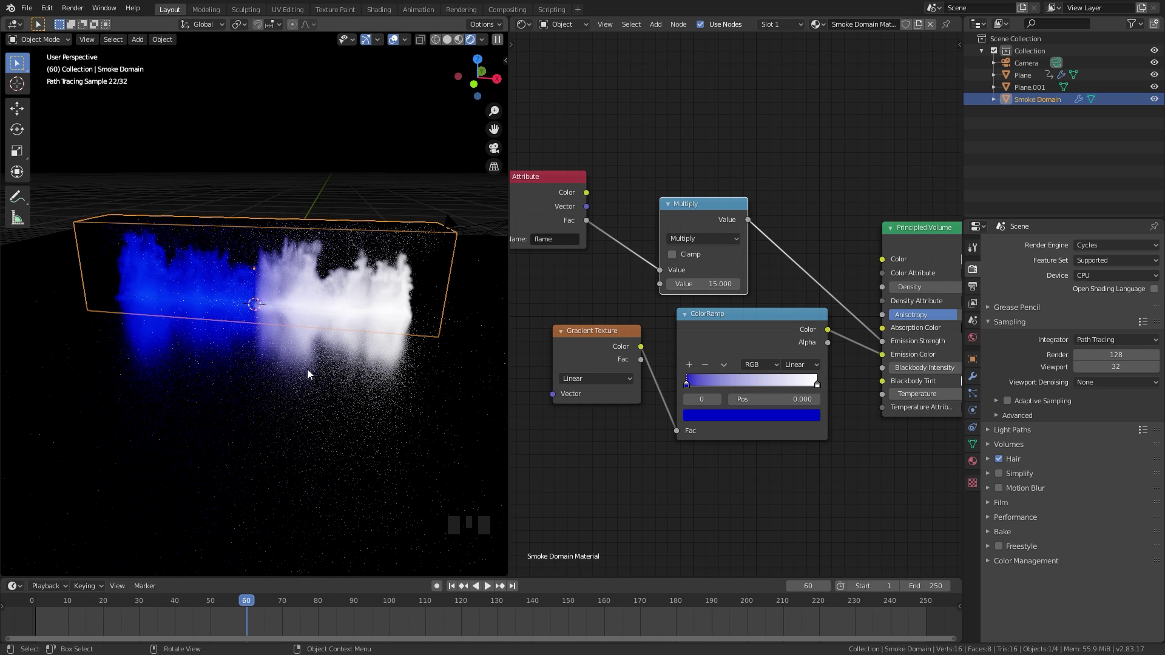
middle_click_drag(585, 320, 658, 261)
Step: Add a Texture Coordinate node and a Mapping node to the left of the Gradient Texture
key("shift+a")
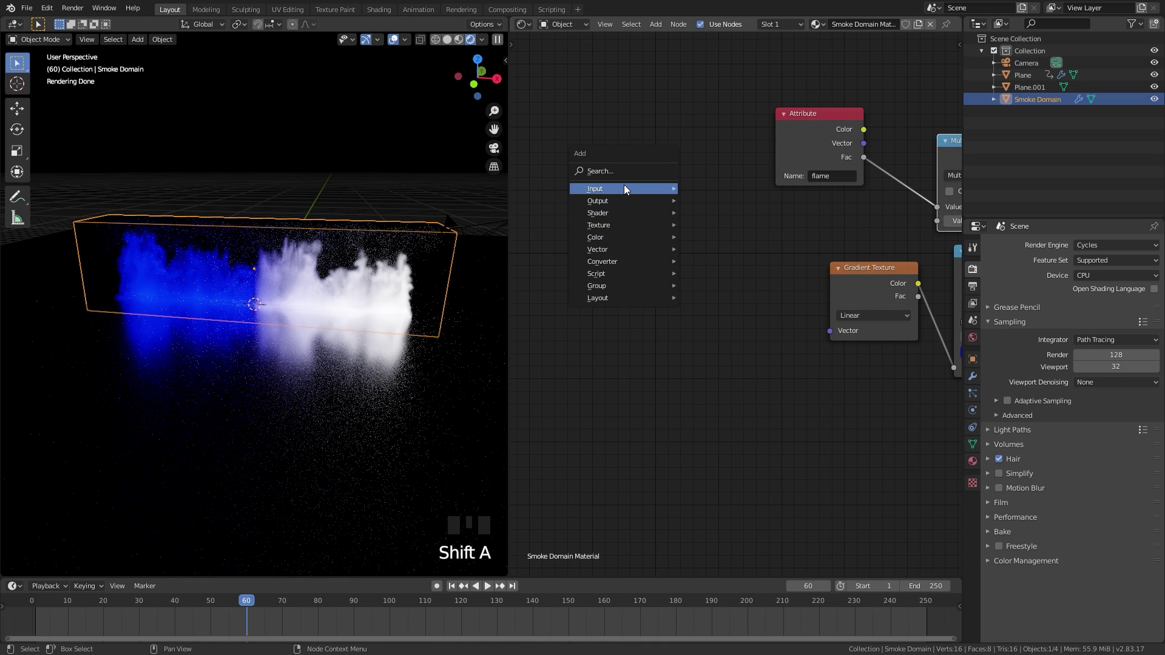
mouse_move(619, 188)
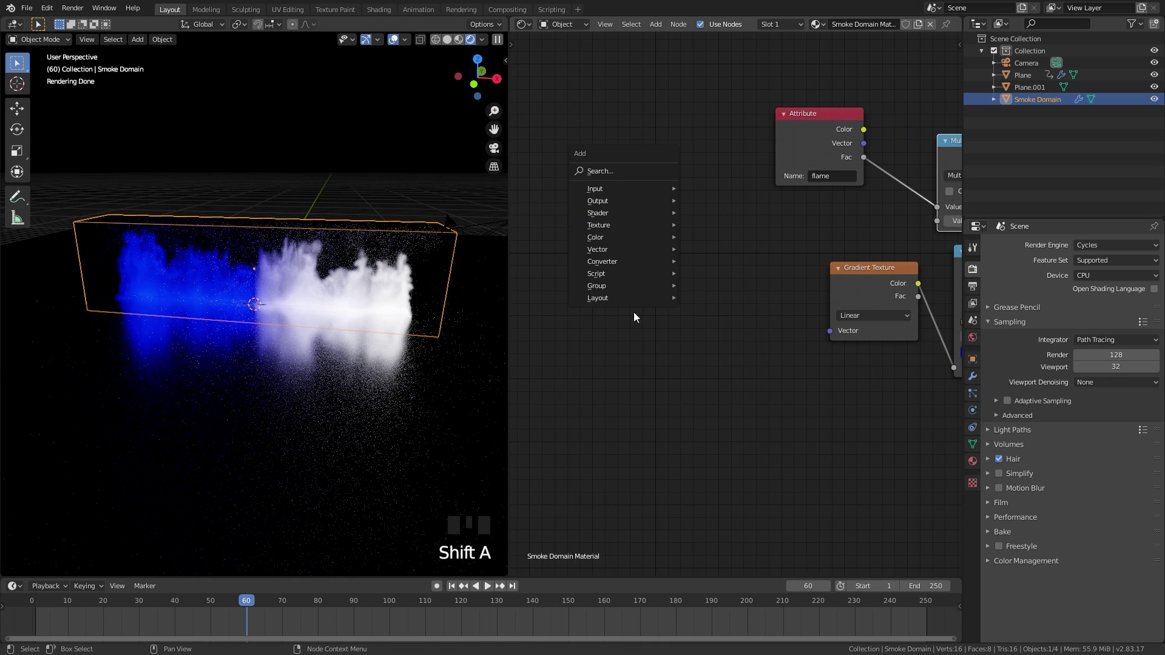
left_click(725, 362)
left_click(460, 221)
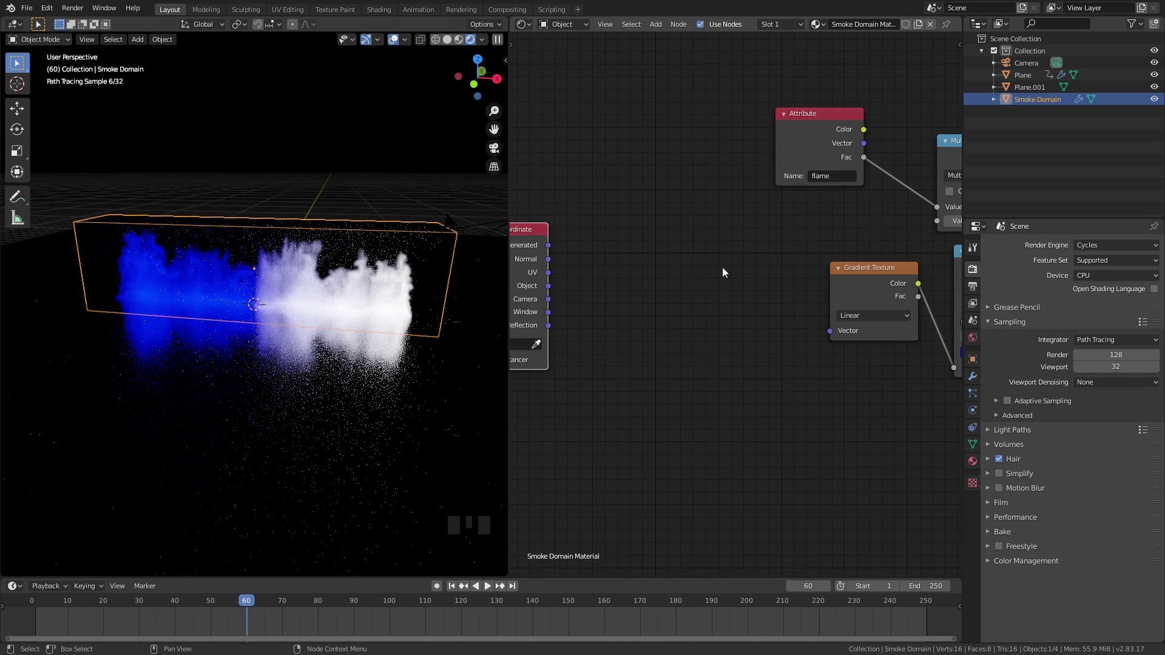
key("shift+a")
mouse_move(624, 333)
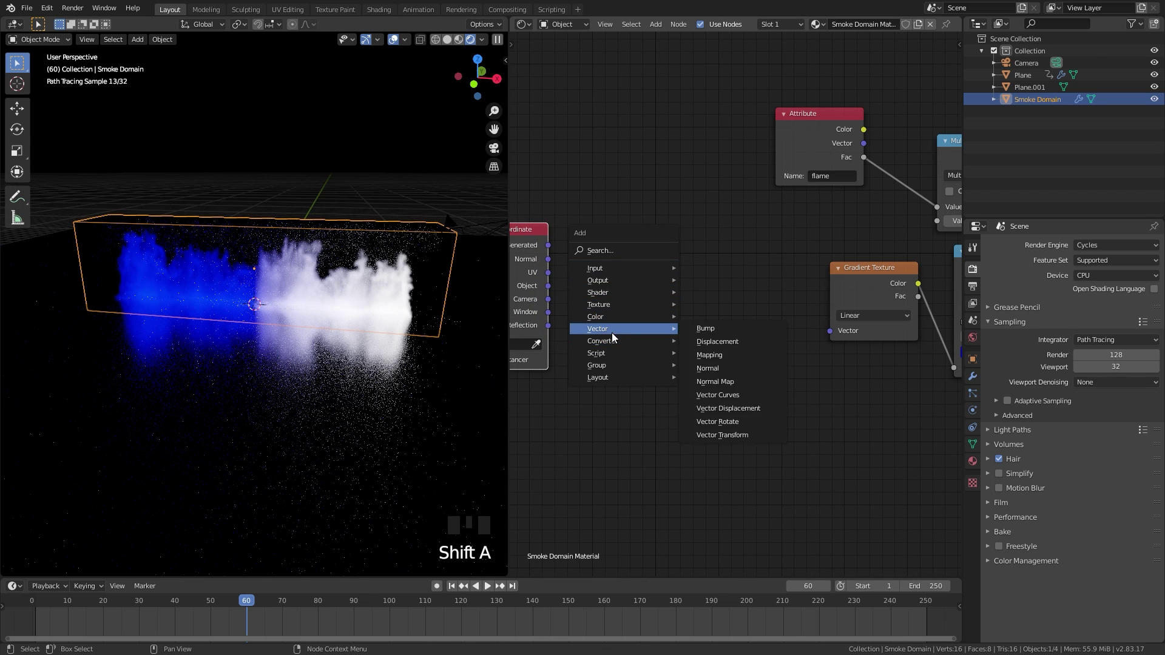
left_click(715, 357)
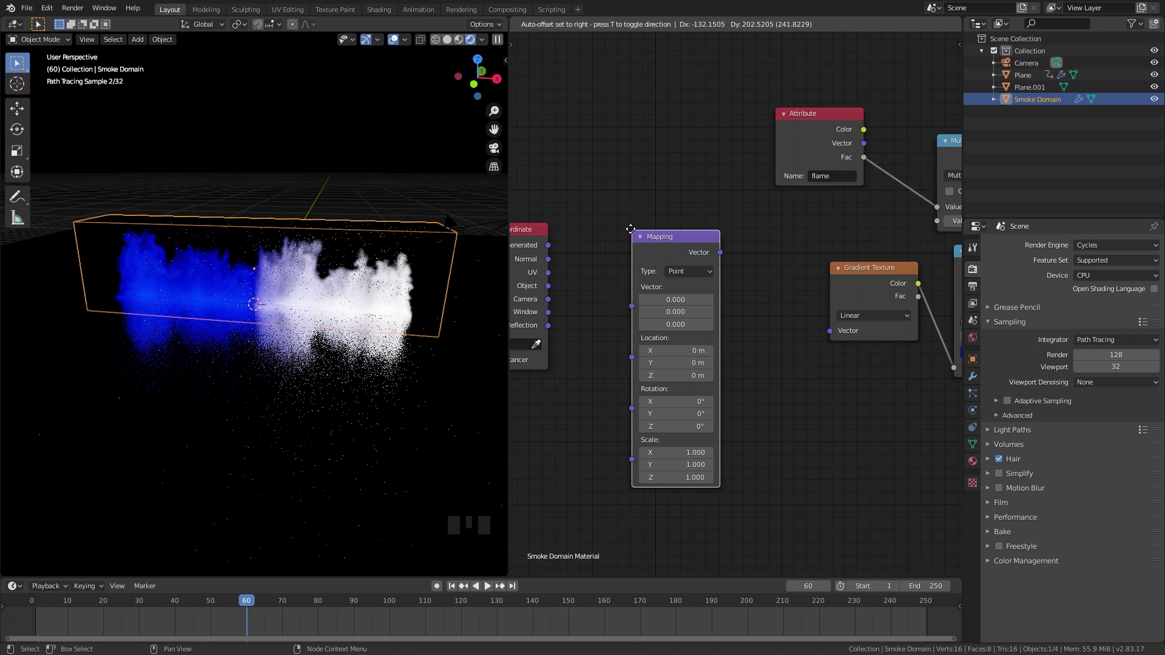
left_click(716, 324)
Step: Link Generated into the Mapping node and the Mapping output into the Gradient Texture's Vector
left_click_drag(548, 246, 641, 274)
left_click_drag(728, 219, 831, 331)
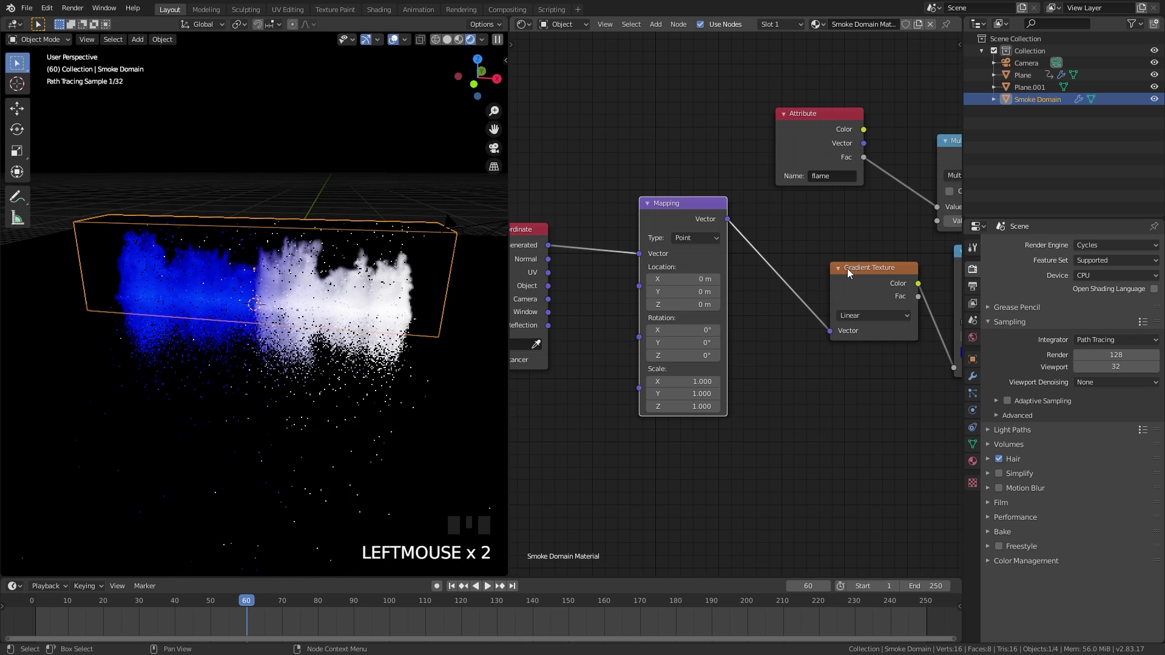
scroll(857, 275, "up", 1)
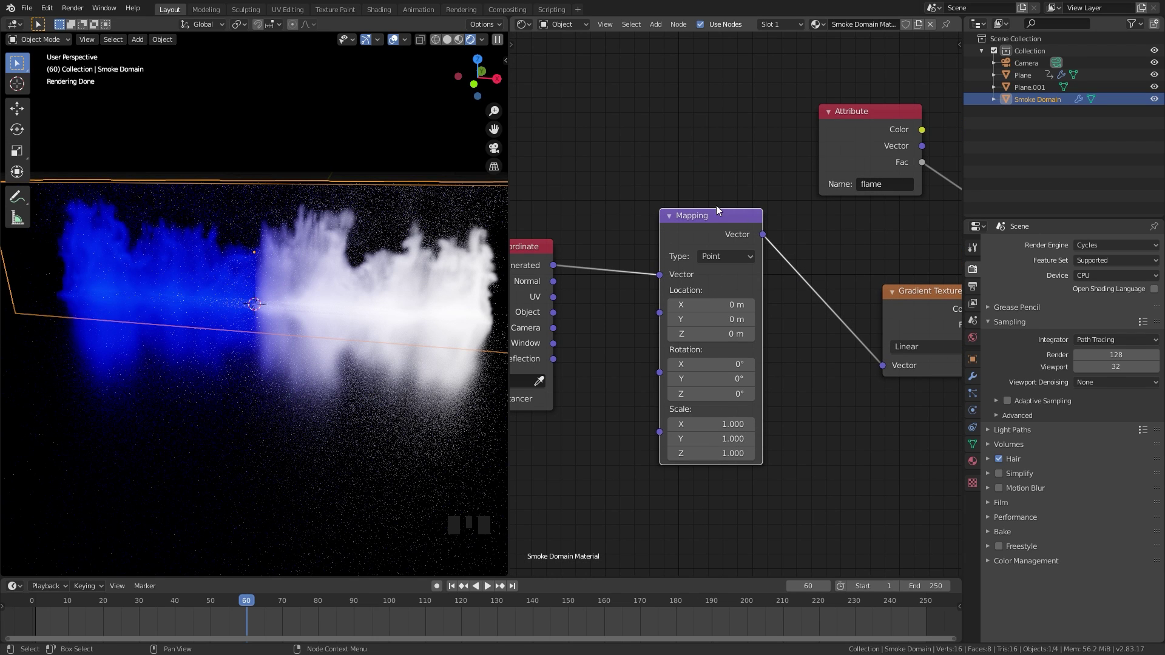
Step: Give the Mapping node 90° Y rotation and 0.3 Z scale, and nudge X location to 0.21 m
scroll(718, 258, "up", 2)
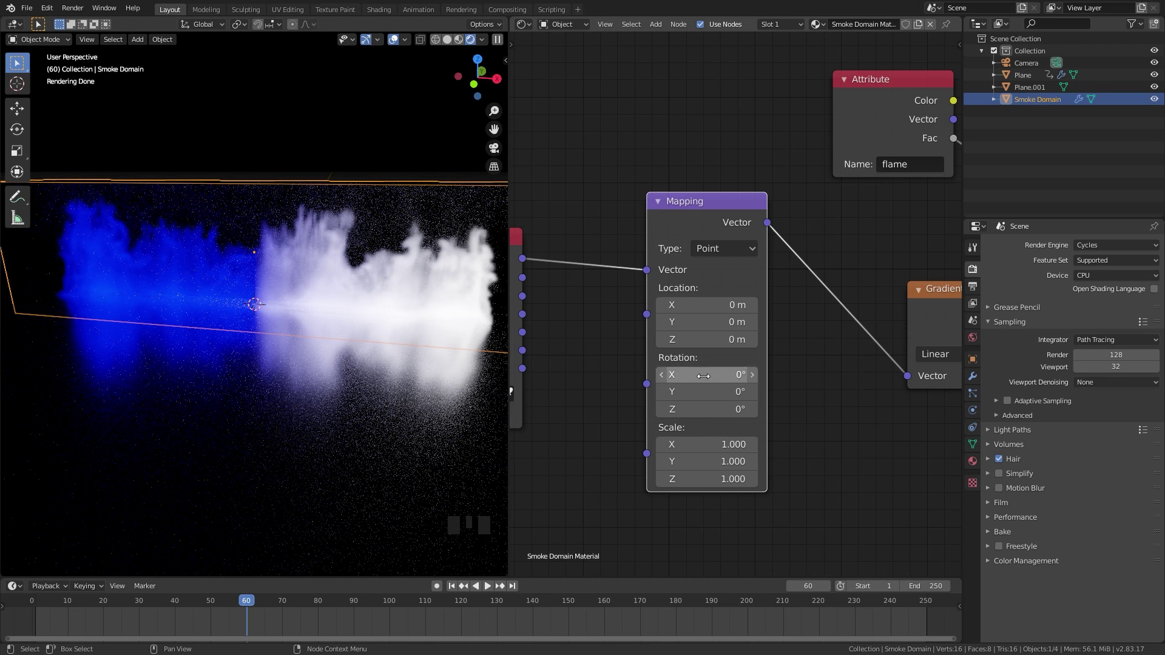
left_click(705, 395)
type("90")
key("Return")
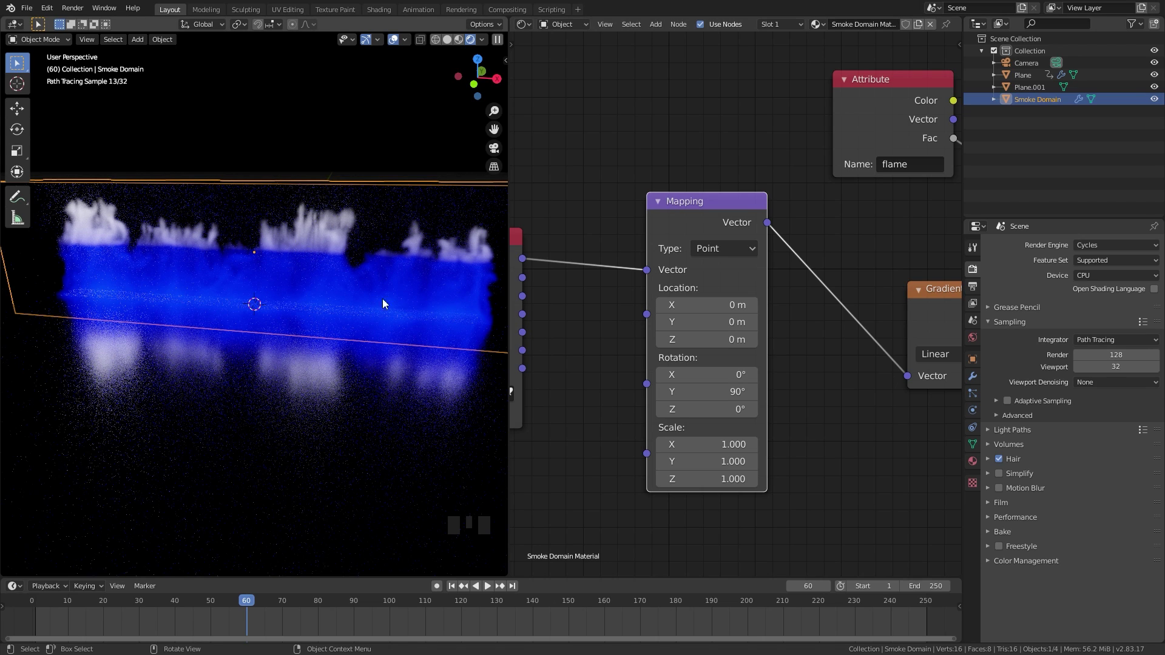
double_click(656, 479)
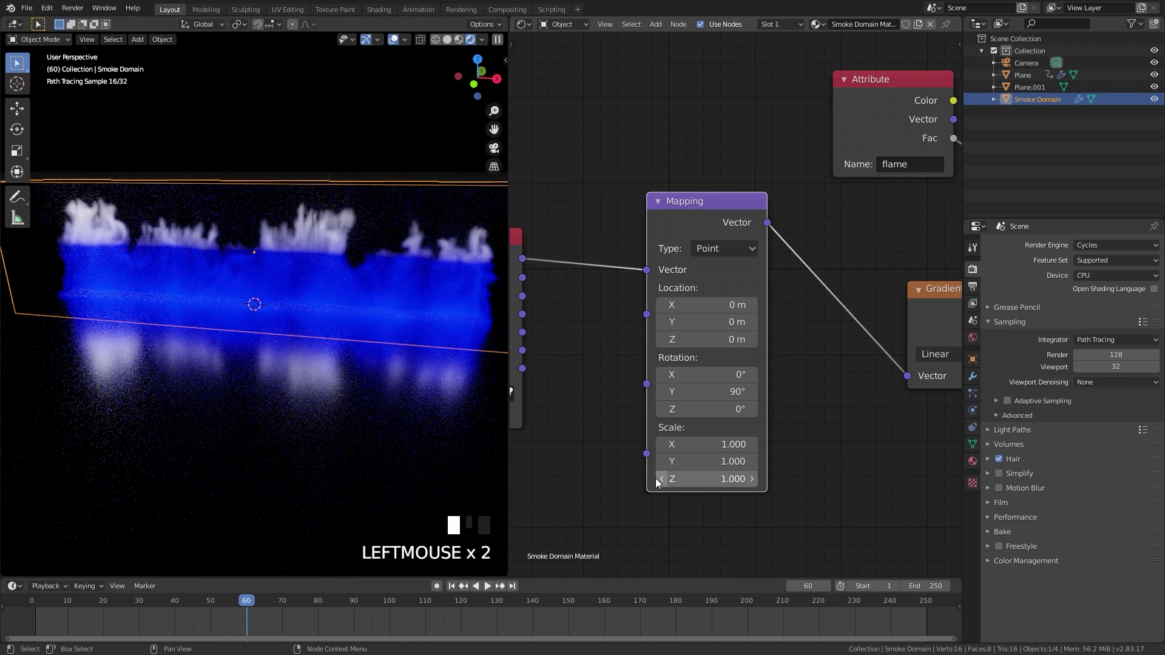
left_click(656, 479)
left_click(716, 481)
type(".3")
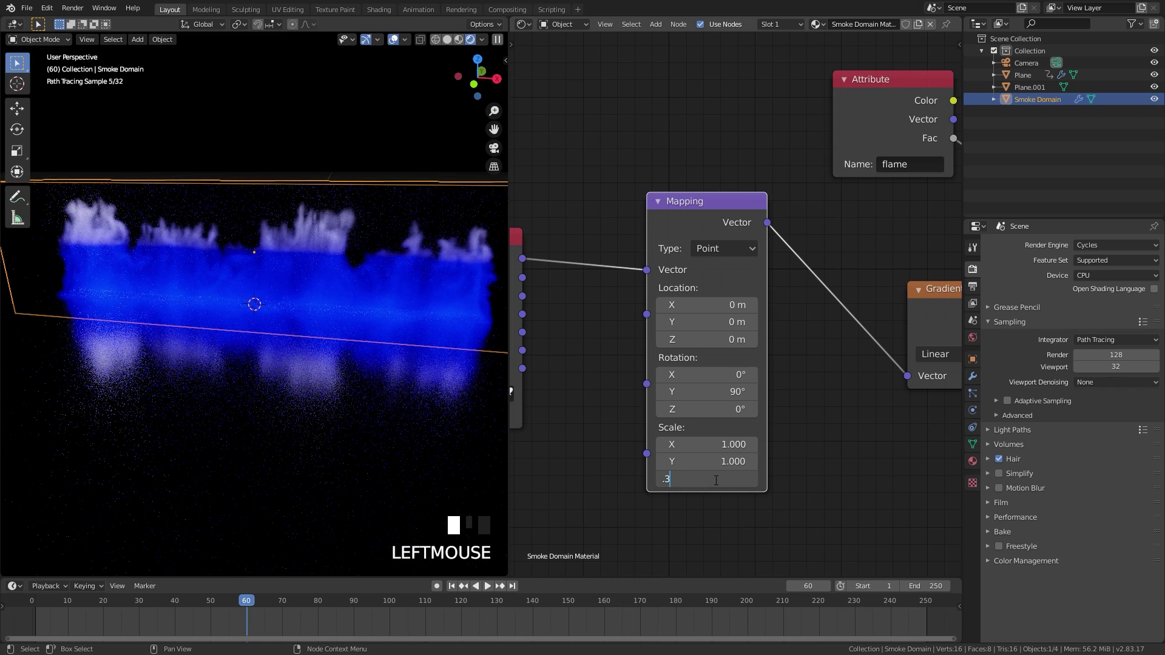
key("Return")
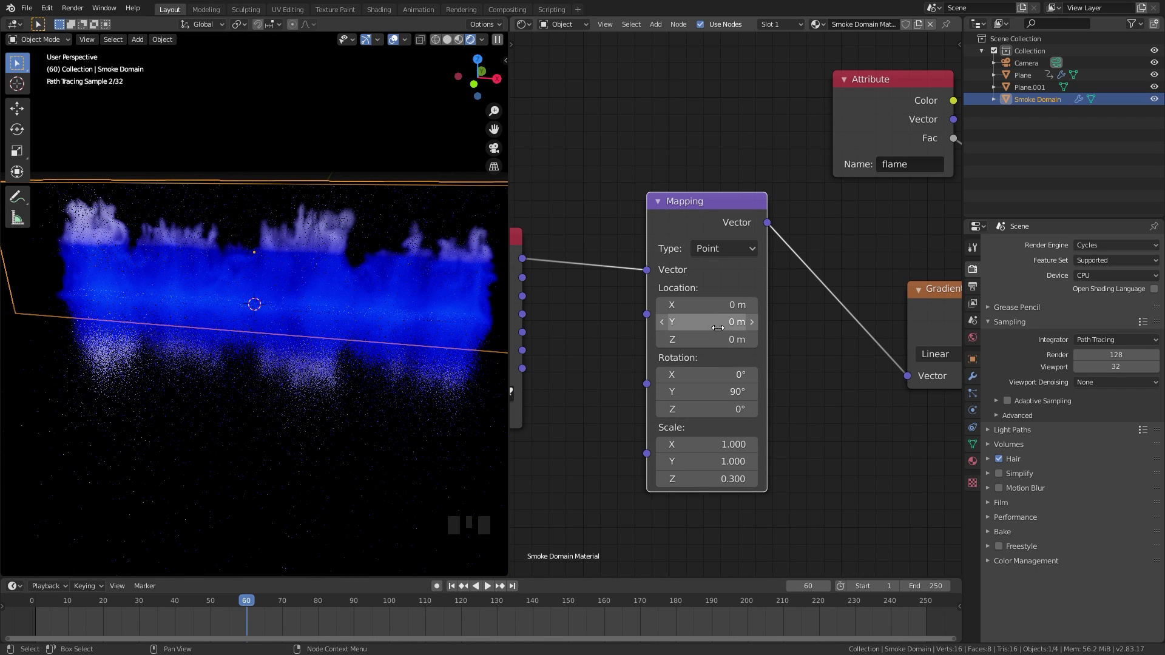
left_click_drag(704, 298, 765, 298, "shift")
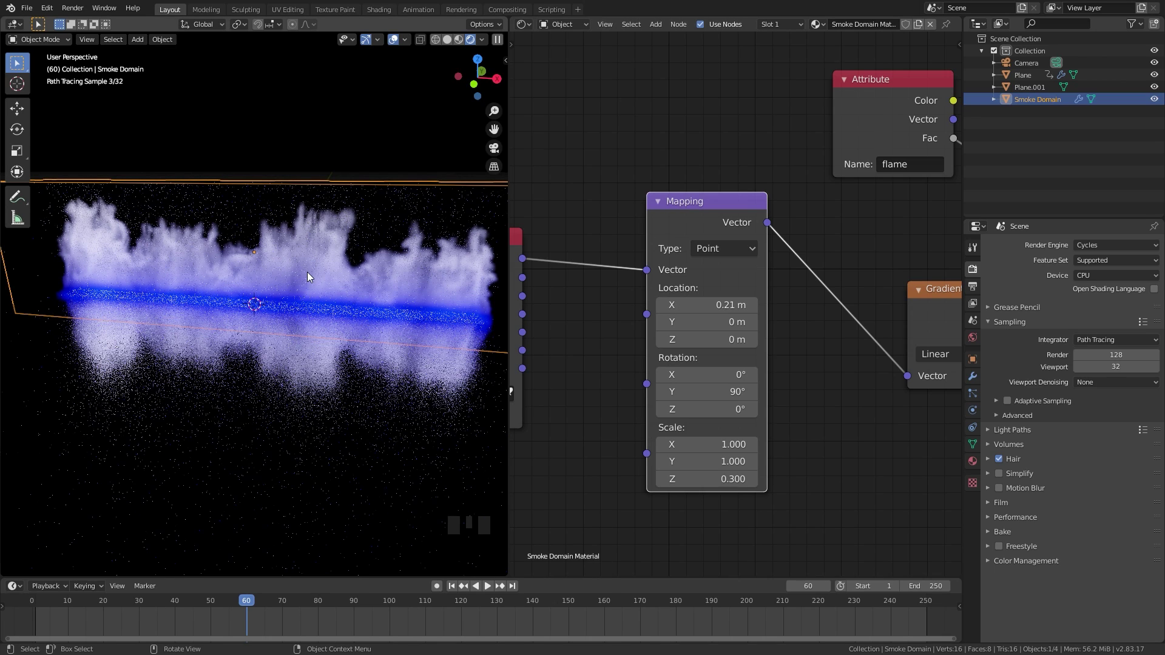
Step: Set the ColorRamp interpolation to Ease
scroll(891, 344, "down", 3)
mouse_move(891, 344)
middle_mouse_down()
mouse_move(704, 333)
mouse_move(908, 333)
middle_mouse_up()
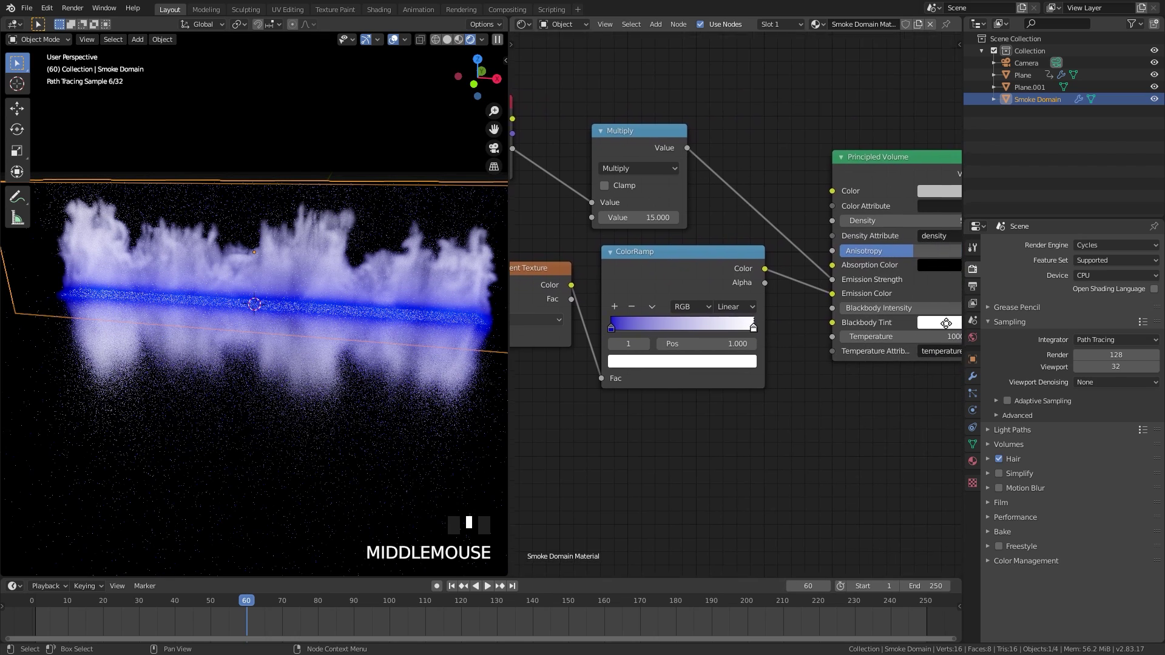
scroll(909, 334, "up", 3)
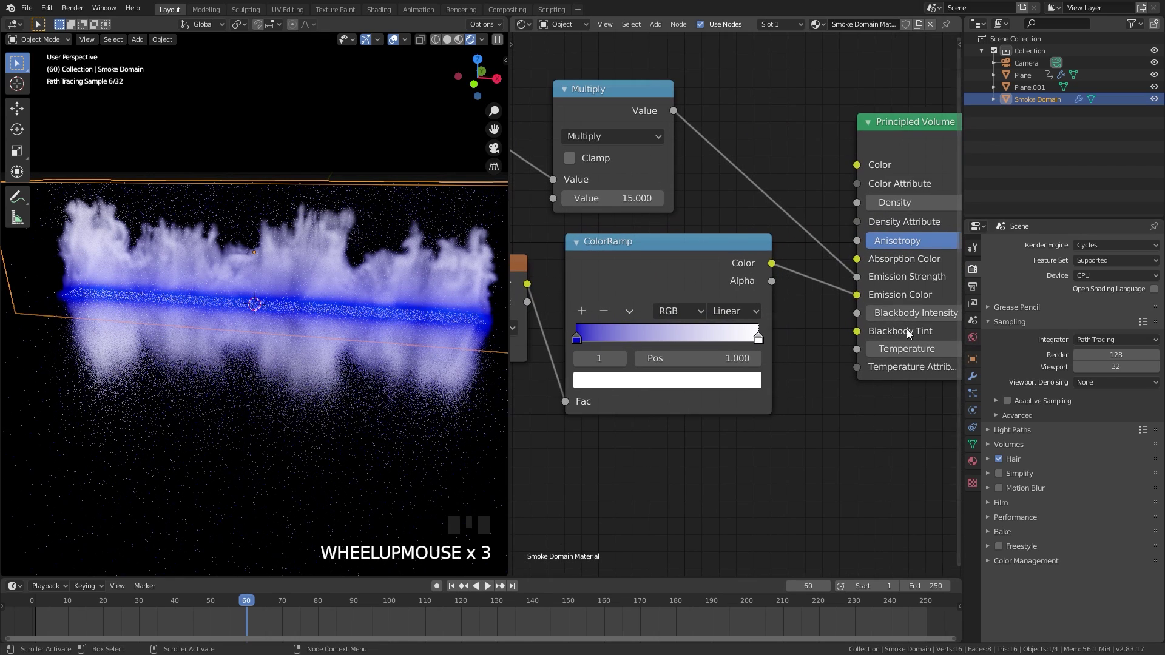
left_click(739, 310)
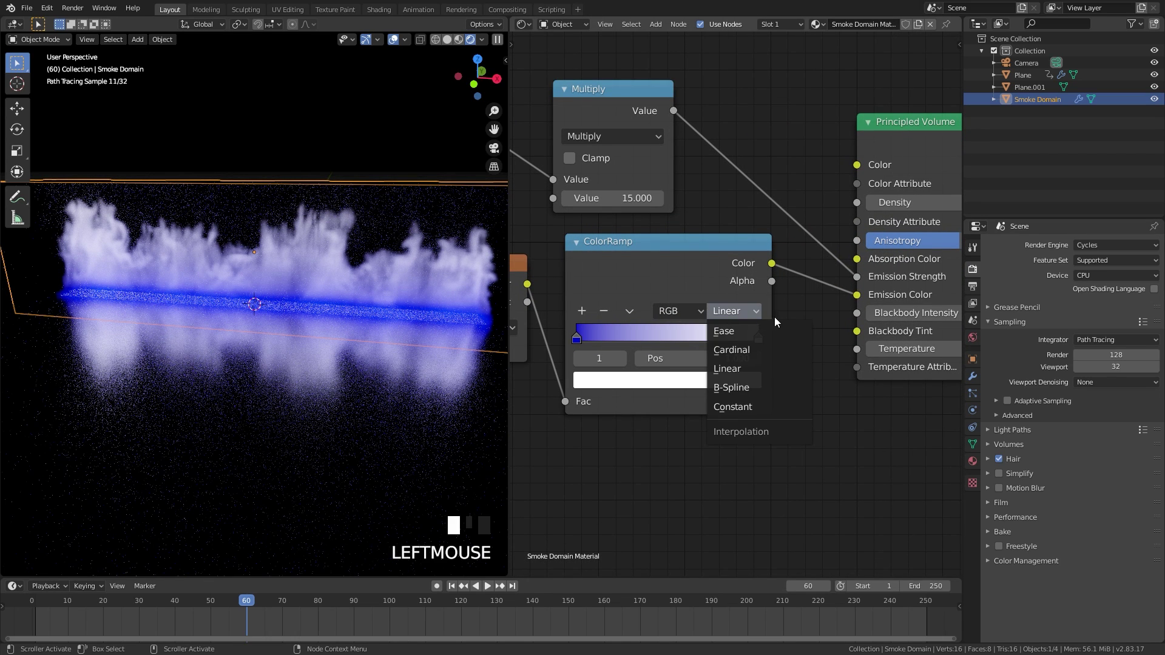
left_click(742, 330)
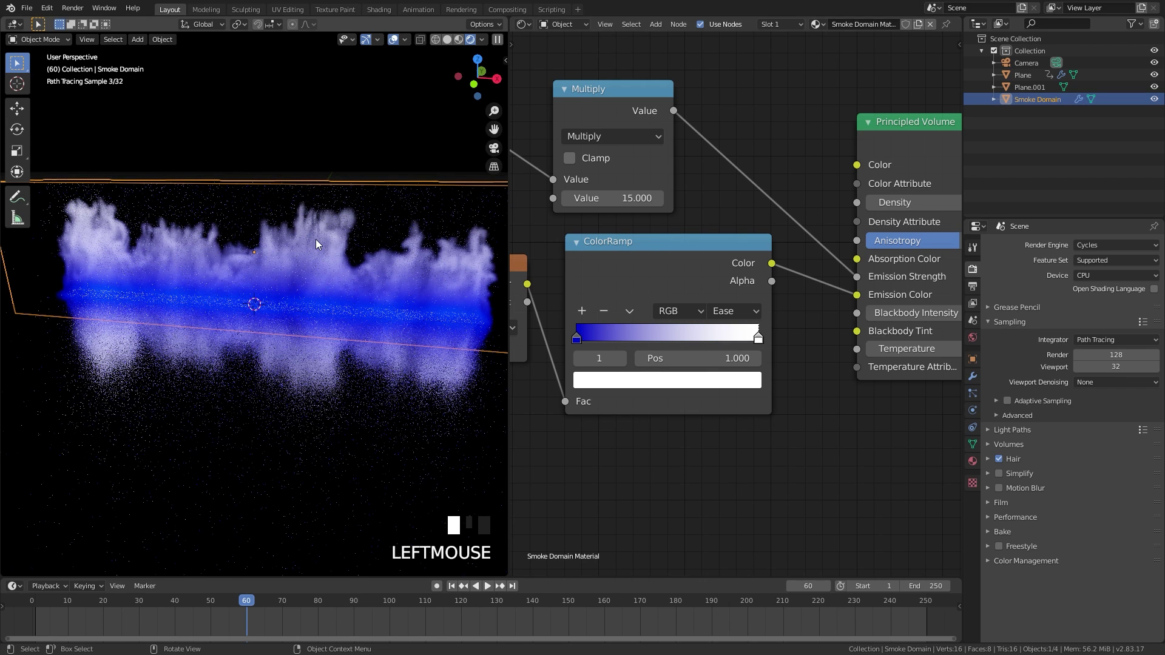
Step: Change the right ColorRamp stop to magenta and reopen the blue stop's colour picker
middle_click_drag(770, 337, 880, 352)
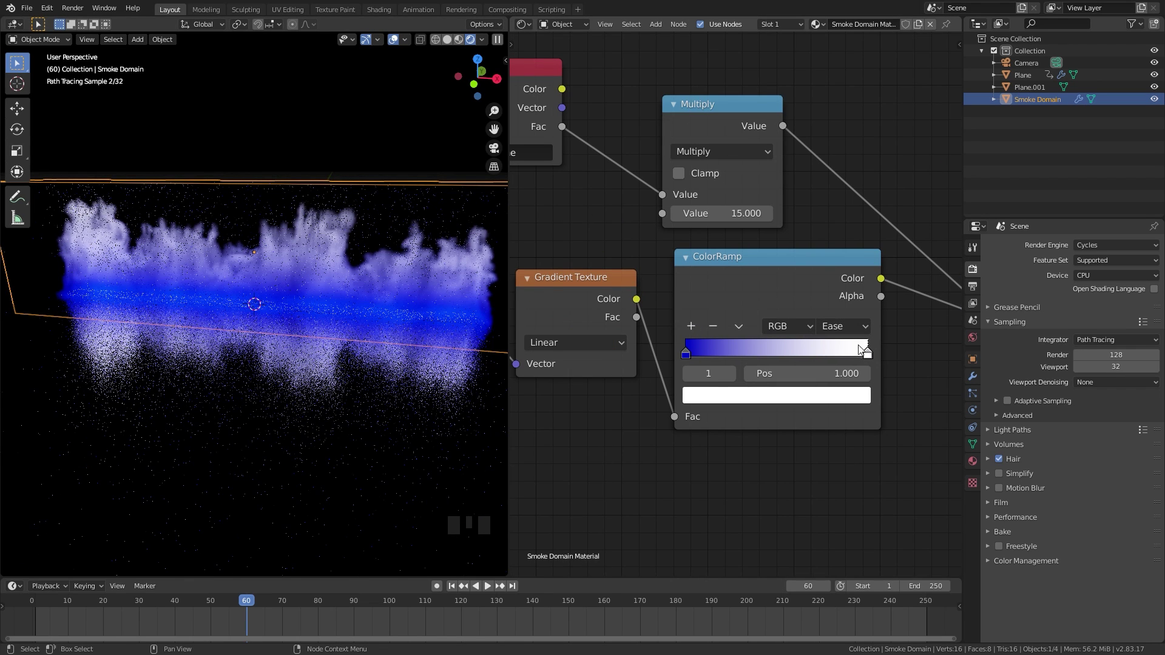
left_click(770, 395)
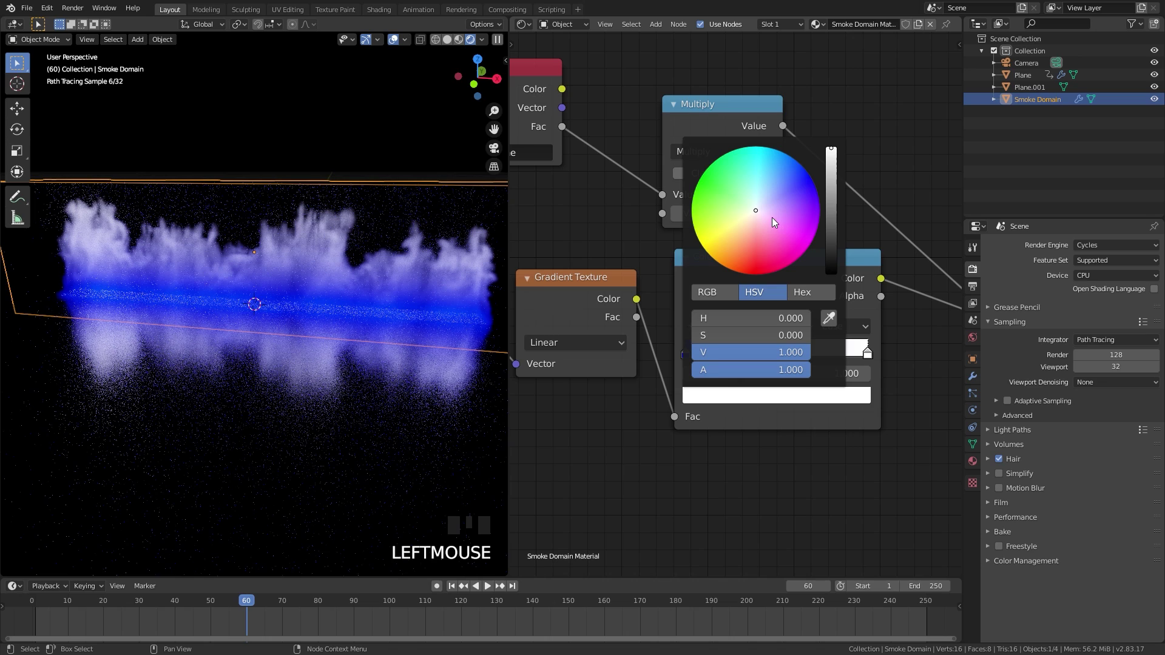
left_click_drag(775, 222, 803, 230)
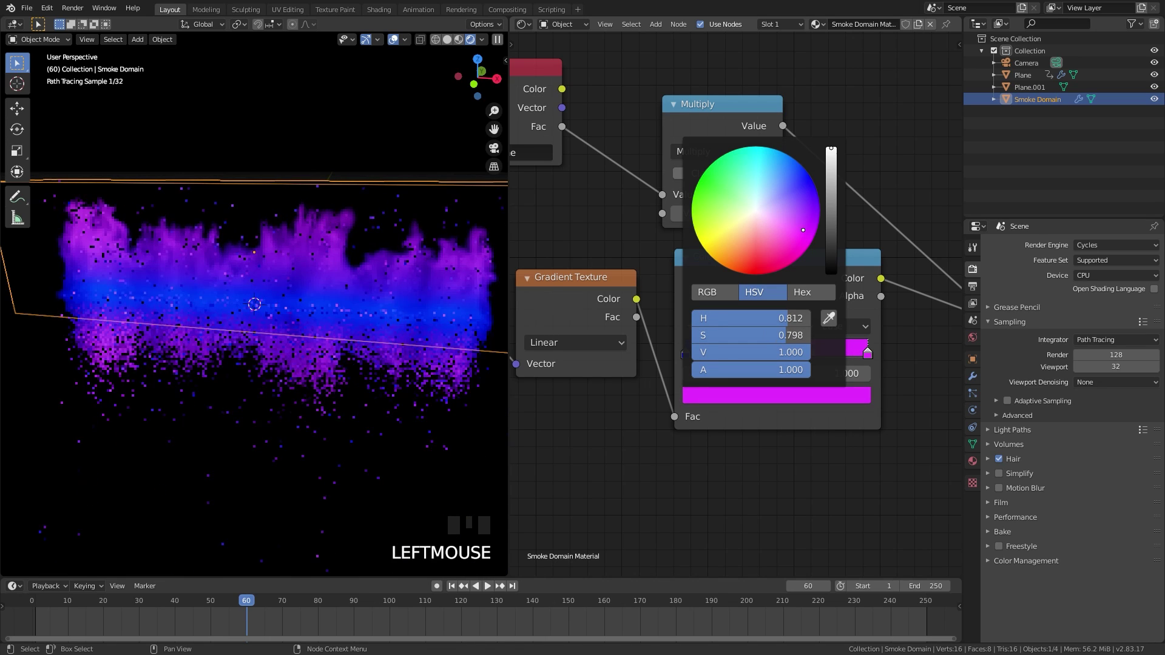
left_click(689, 354)
left_click(692, 396)
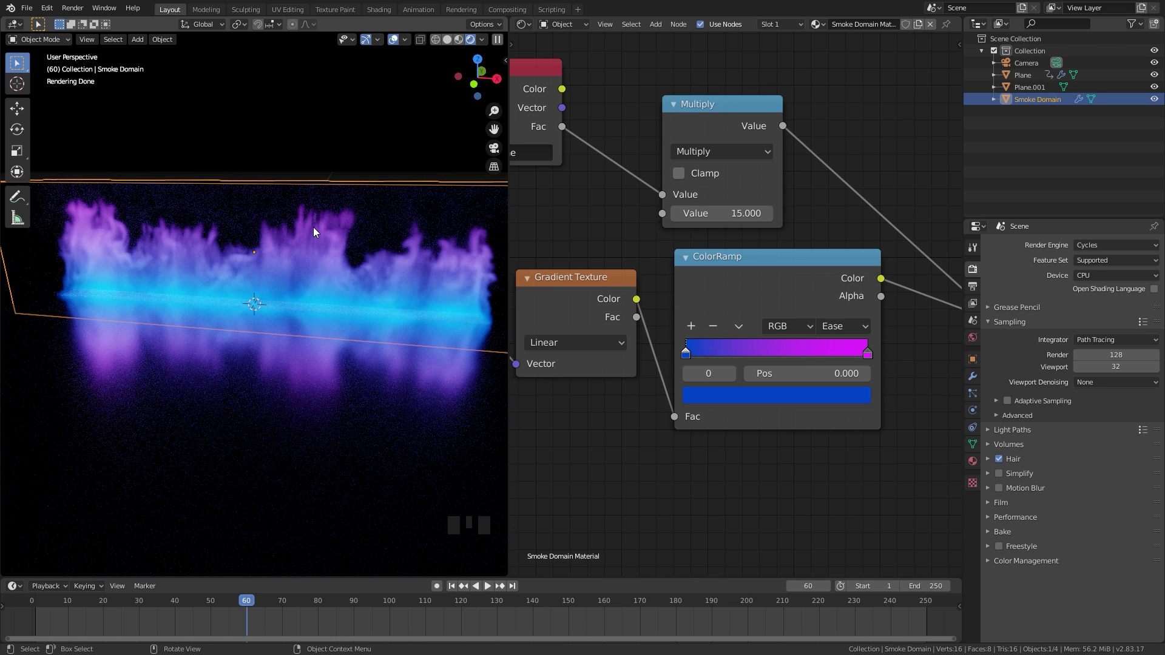
middle_click_drag(516, 162, 550, 168)
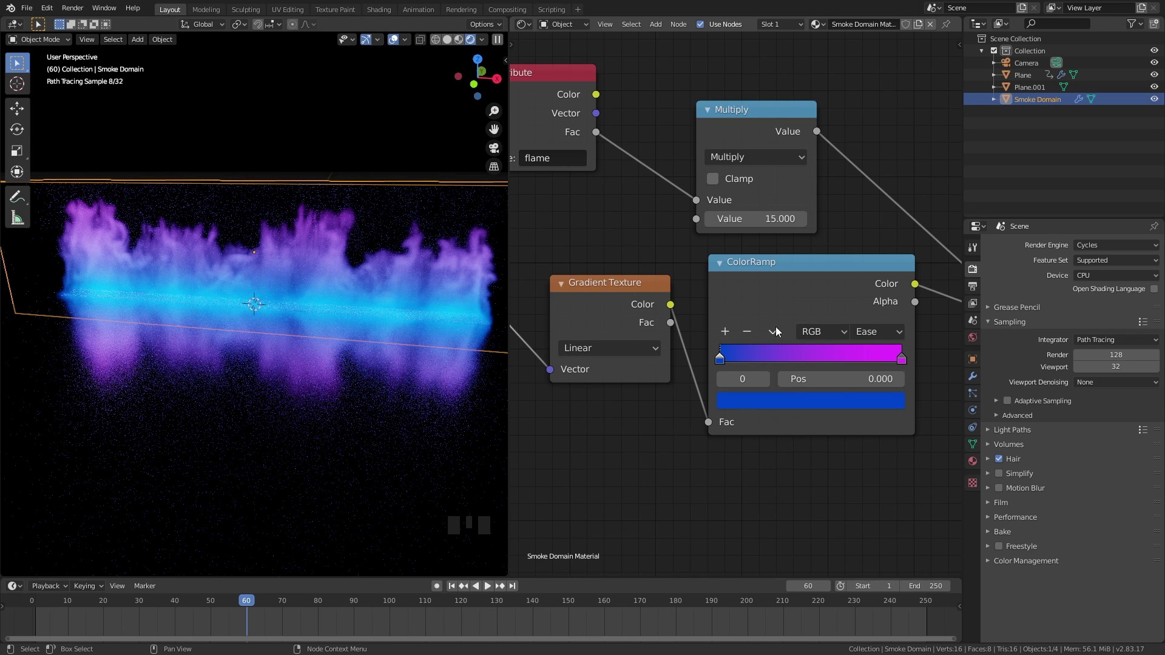
Step: Add a new middle stop to the ColorRamp and colour it red
left_click(727, 333)
left_click(816, 399)
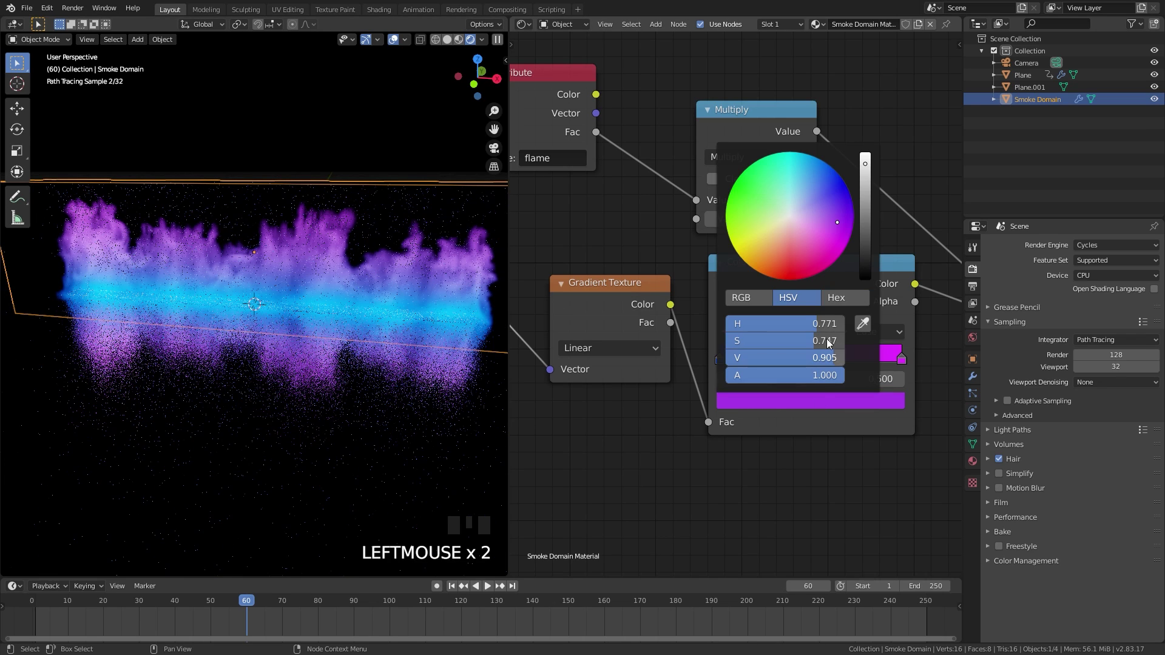
left_click(790, 273)
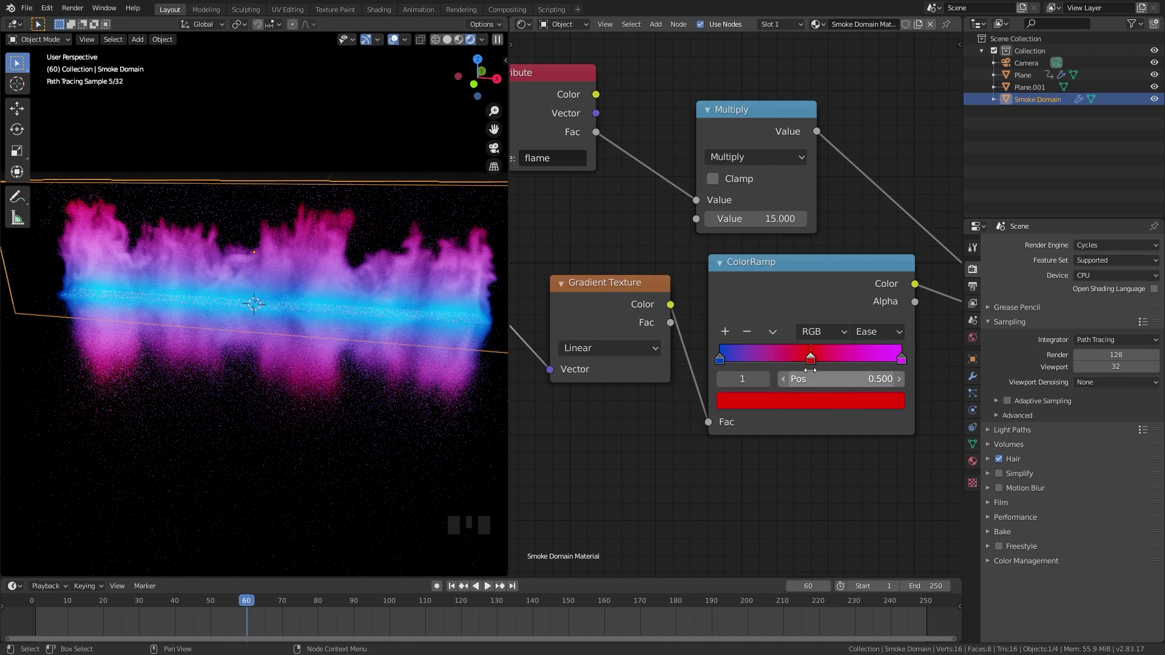
key("ctrl+z")
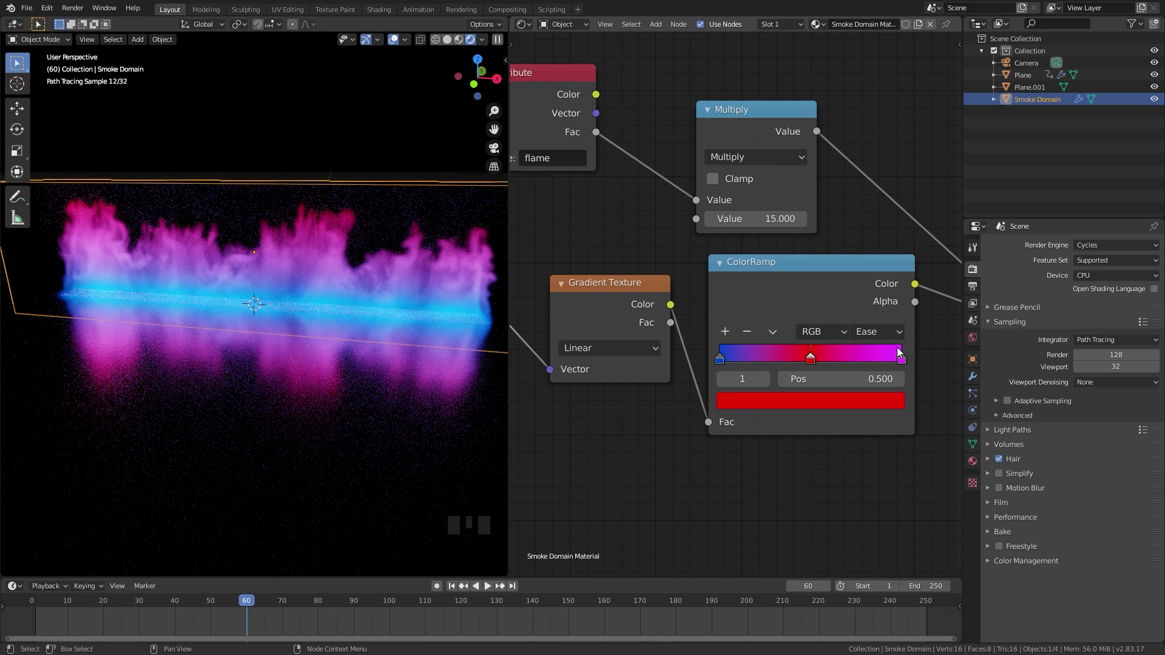
Step: Position the ColorRamp stops so red sits near 0.455, with magenta back at the end
left_click_drag(811, 357, 753, 353)
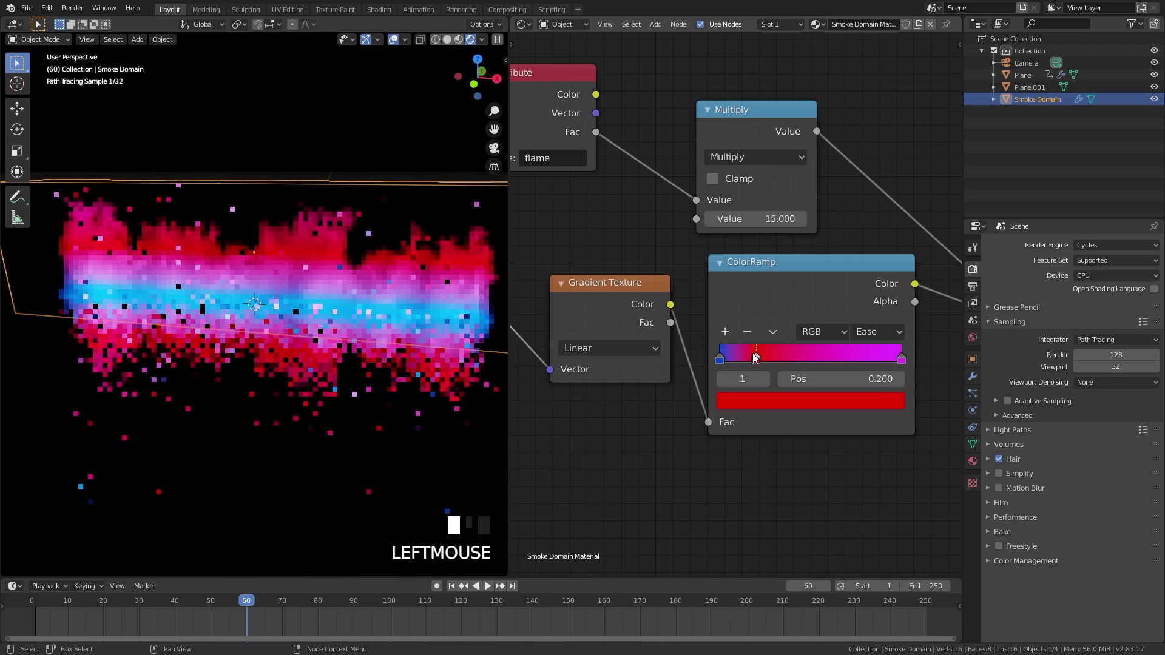
left_click(900, 359)
left_click_drag(900, 358, 807, 358)
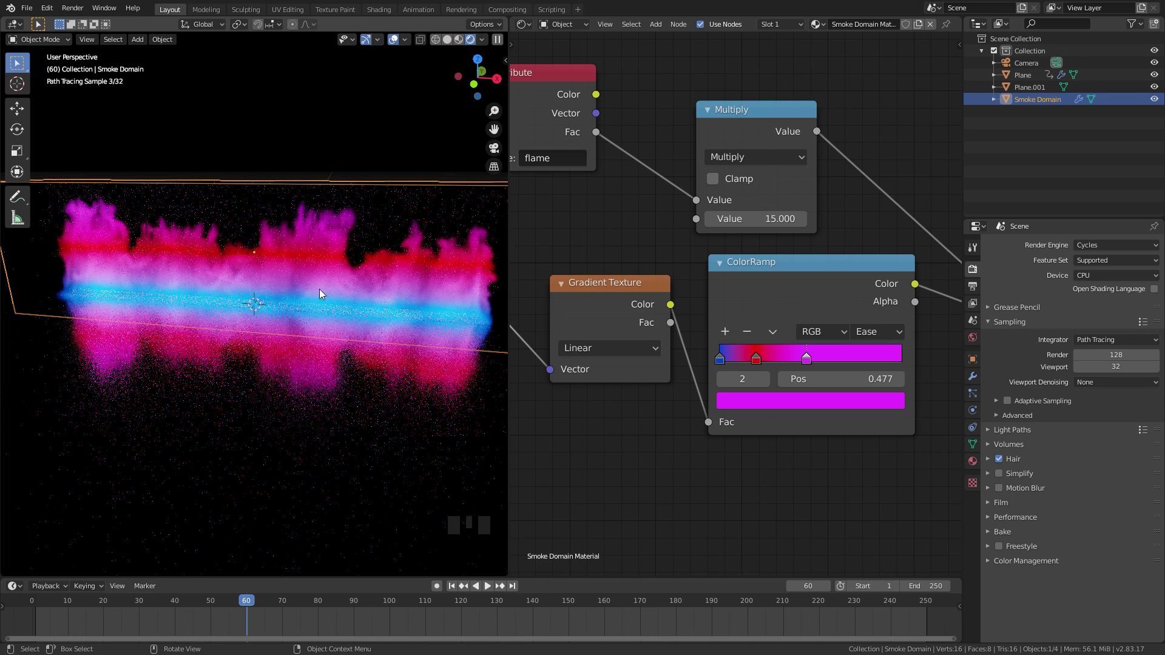
left_click_drag(811, 360, 953, 364)
left_click_drag(774, 359, 817, 358)
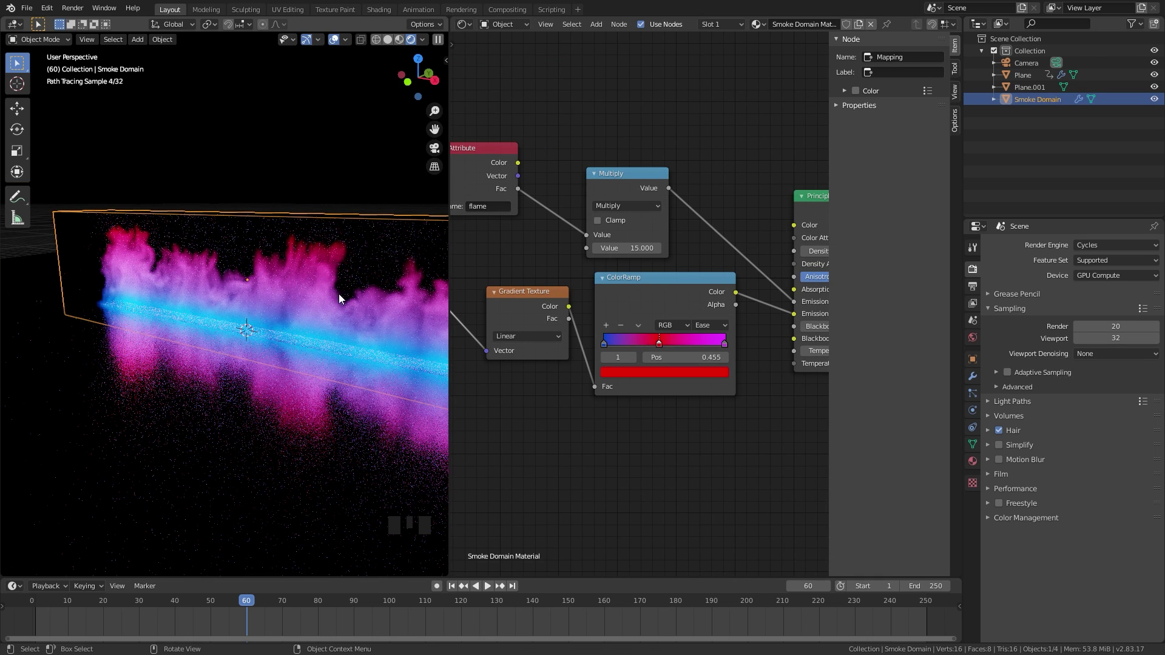
Step: Set the Principled Volume node's Density to 0
middle_click_drag(743, 257, 603, 279)
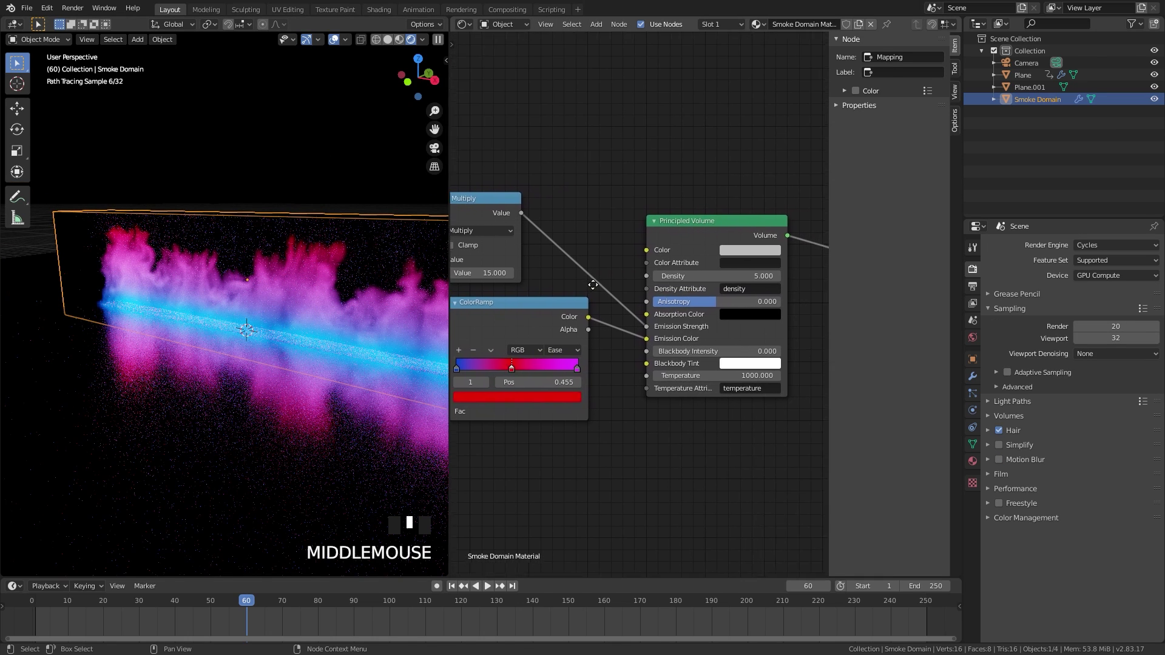
scroll(749, 296, "up", 4)
middle_click_drag(765, 296, 690, 297)
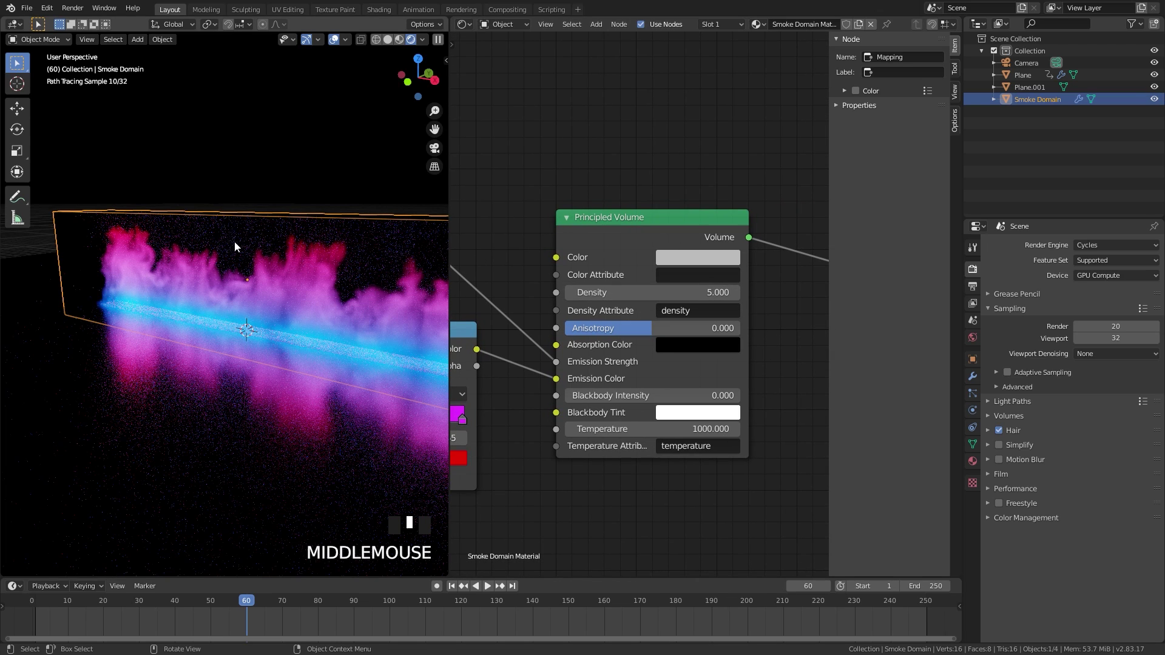
left_click(677, 292)
type("0")
key("Return")
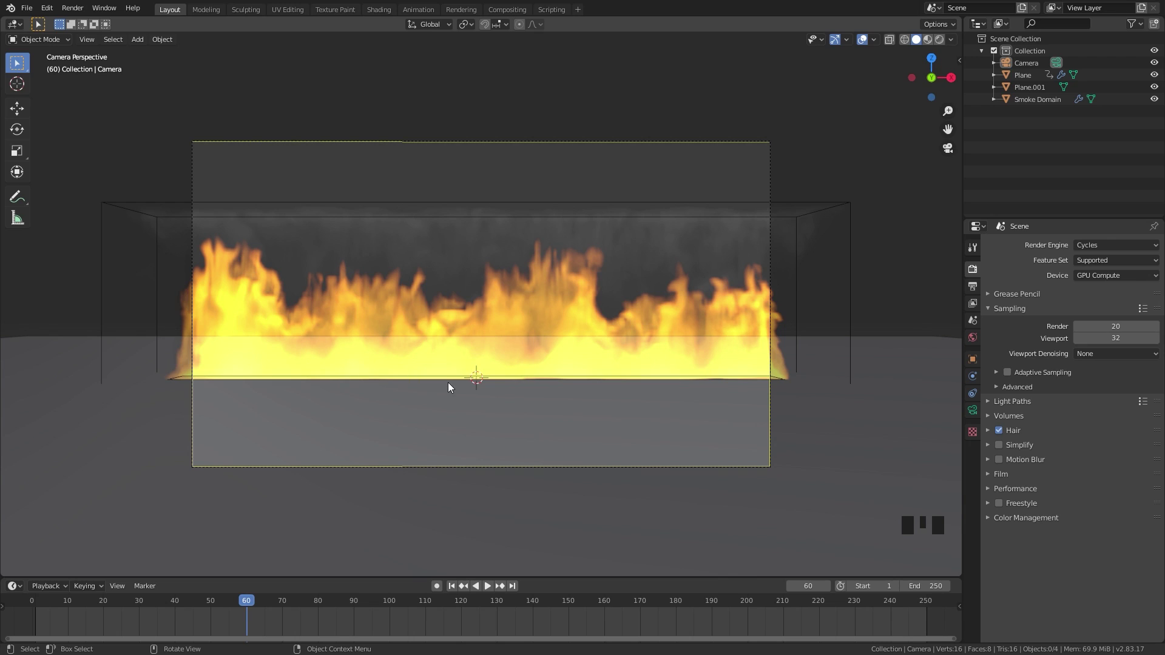
Step: Hide the Plane in the viewport and renders, then render frame 60 as a test
left_click(424, 376)
left_click(426, 375)
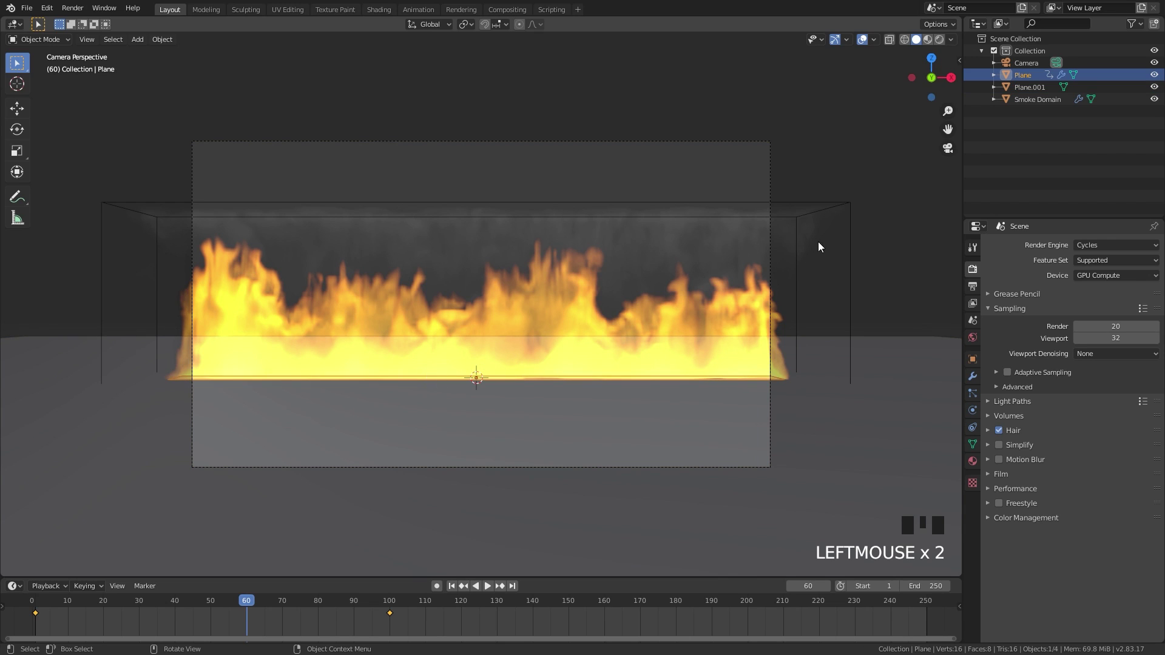
left_click(1133, 24)
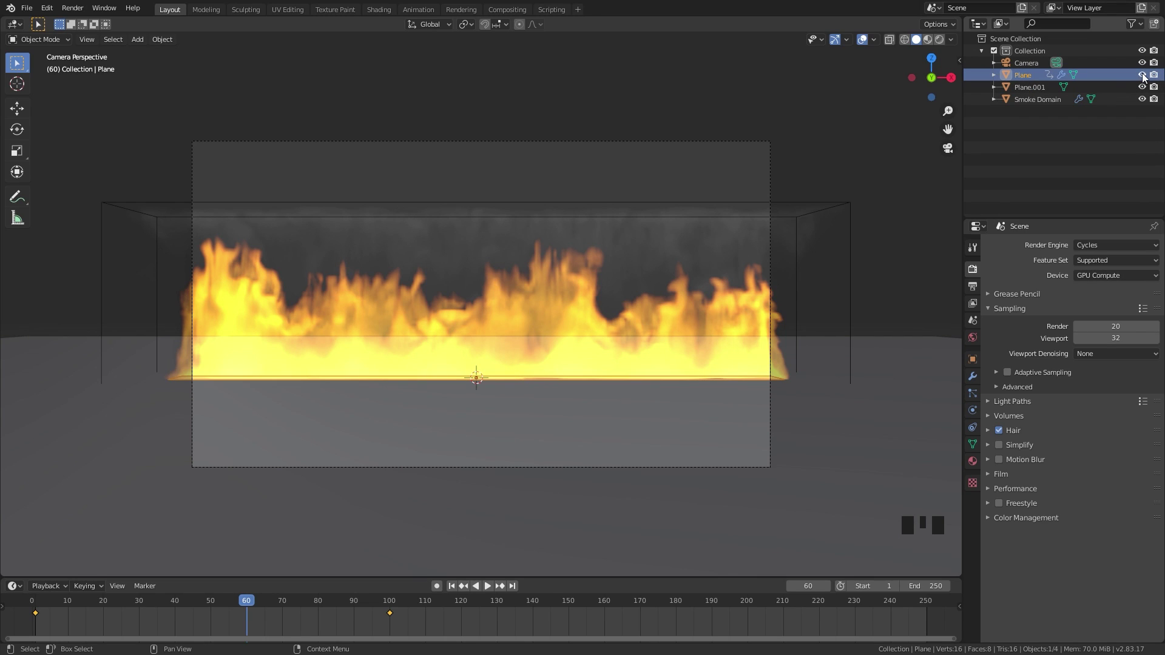
left_click(1144, 73)
left_click(1155, 74)
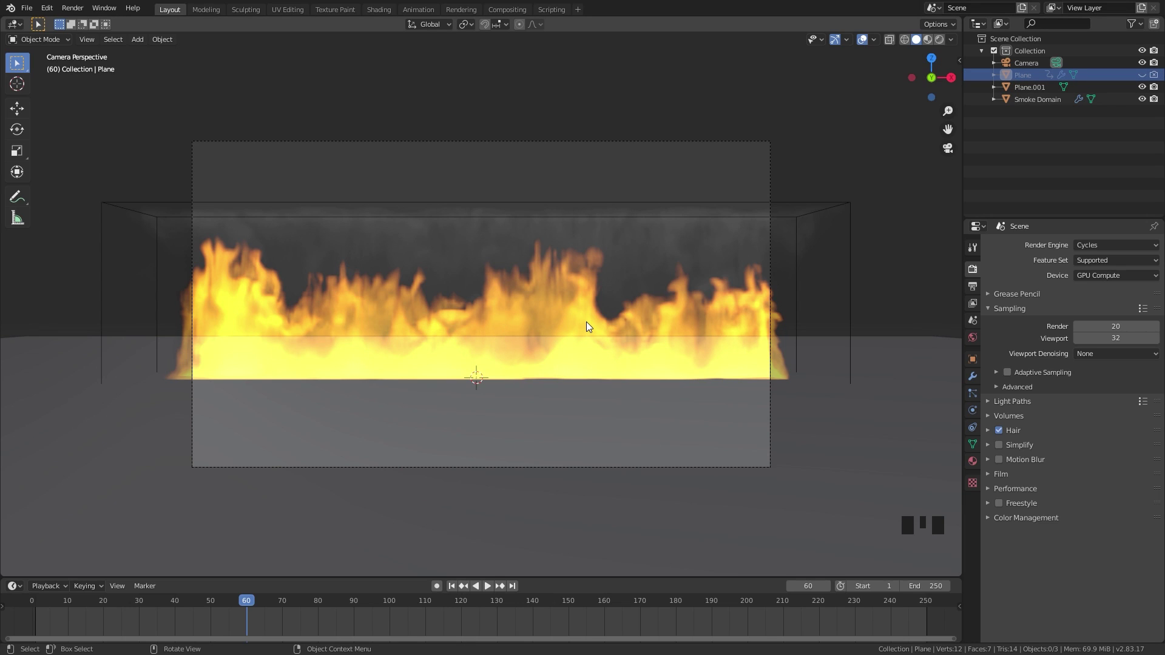
key("F12")
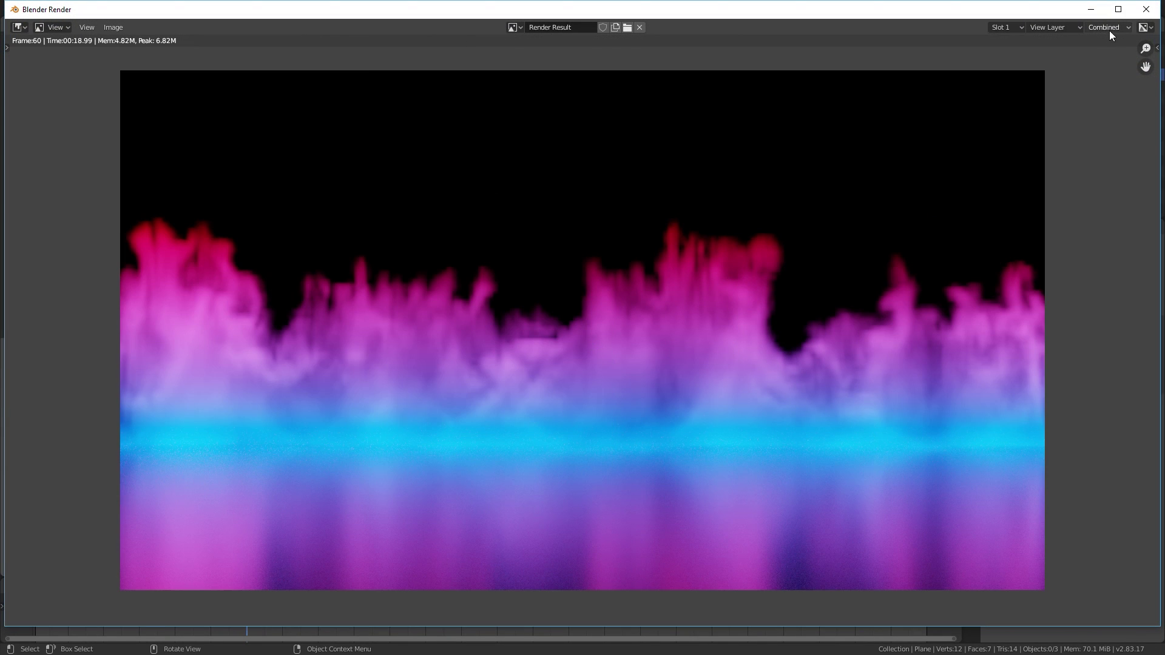
Step: Close the render, enable compositing nodes, and add a Viewer node fed by Render Layers
left_click(1146, 9)
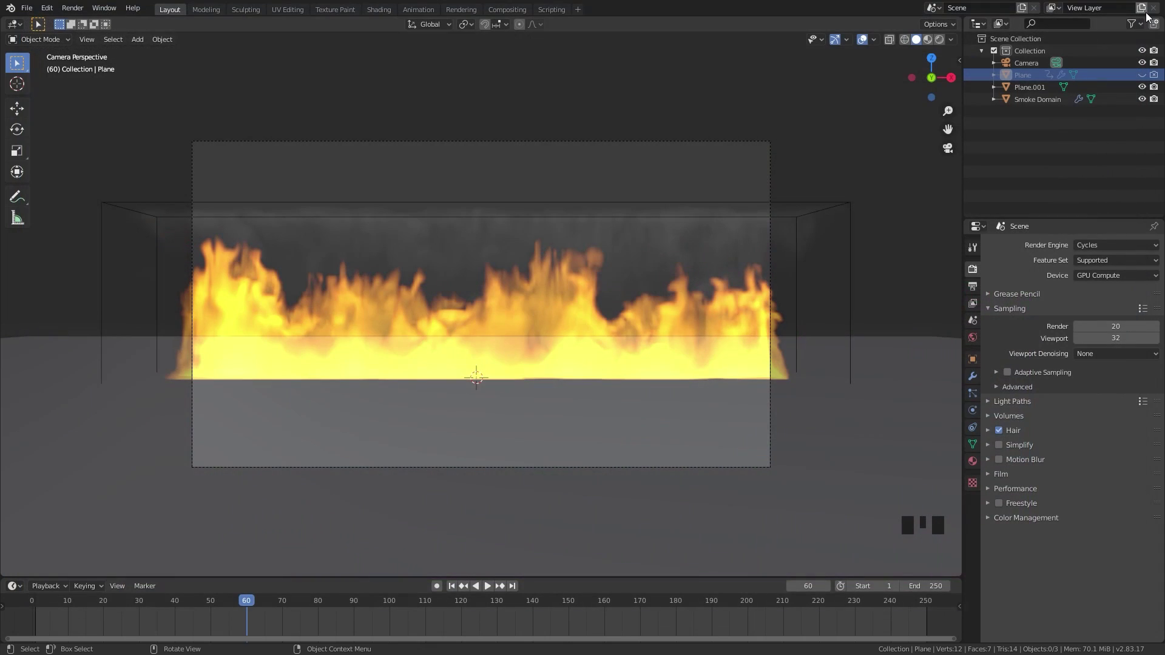
left_click(506, 10)
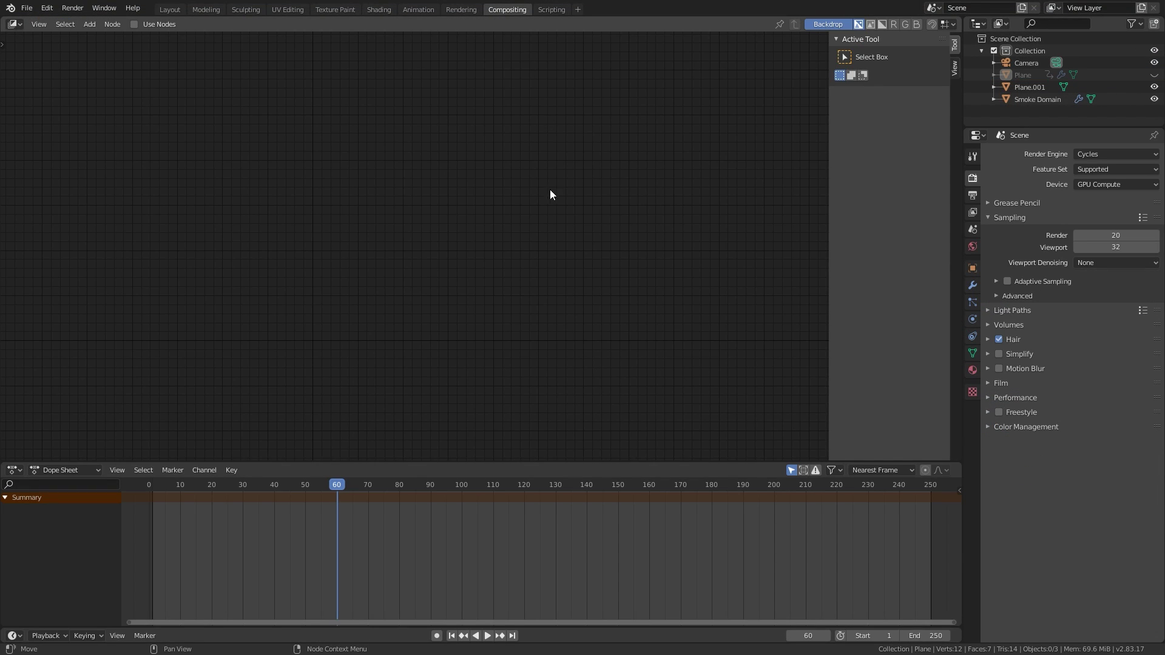
left_click(134, 23)
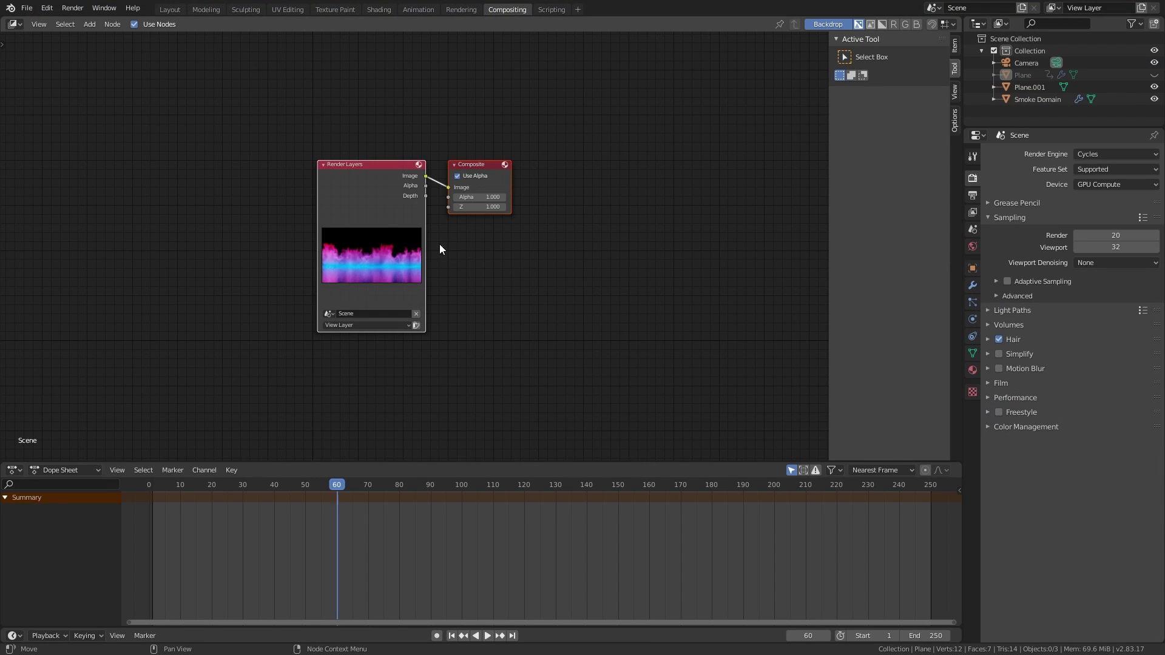
key("n")
key("Home")
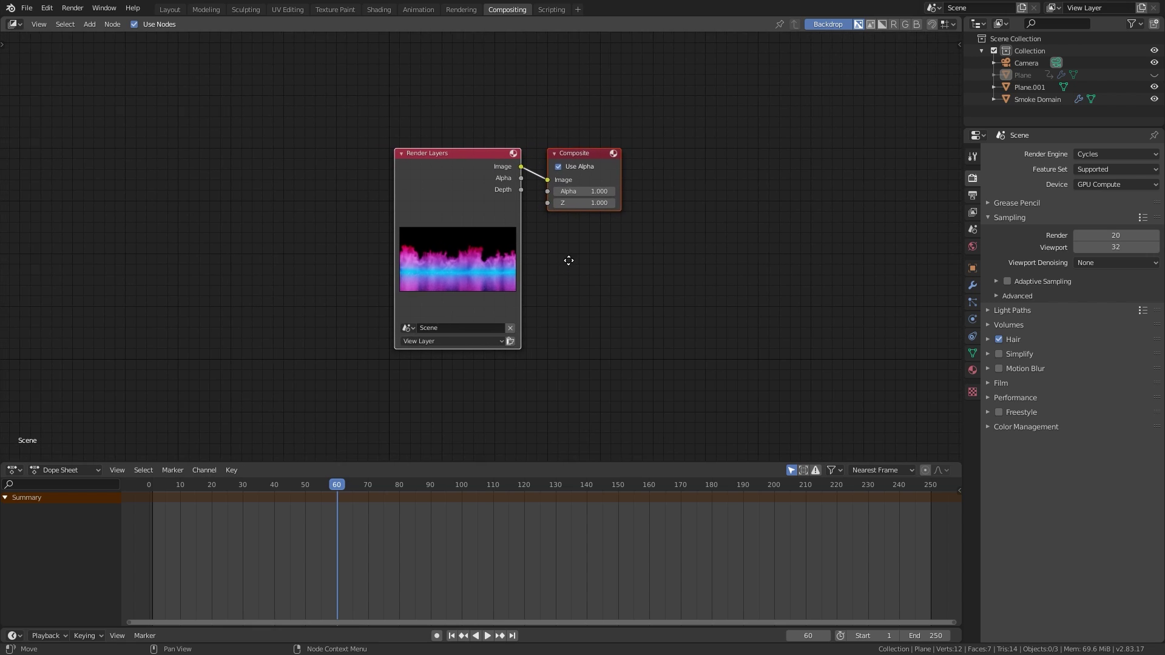
left_click_drag(572, 189, 147, 150)
left_click(148, 150, "ctrl+shift")
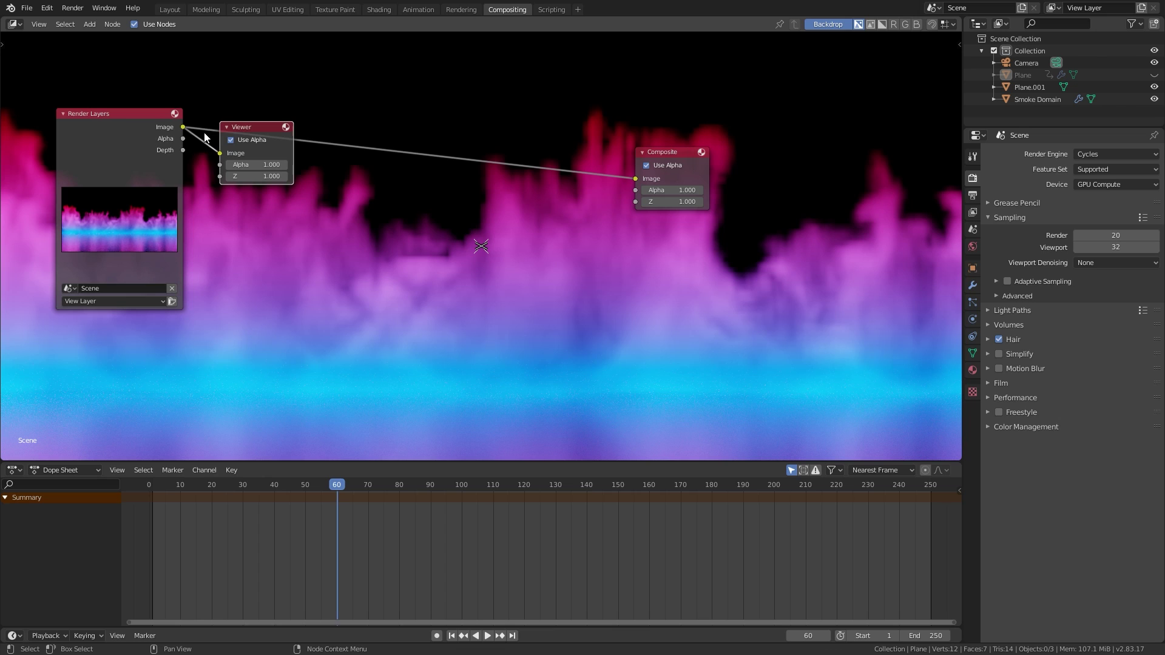
left_click_drag(255, 127, 674, 228)
key("v")
key("v")
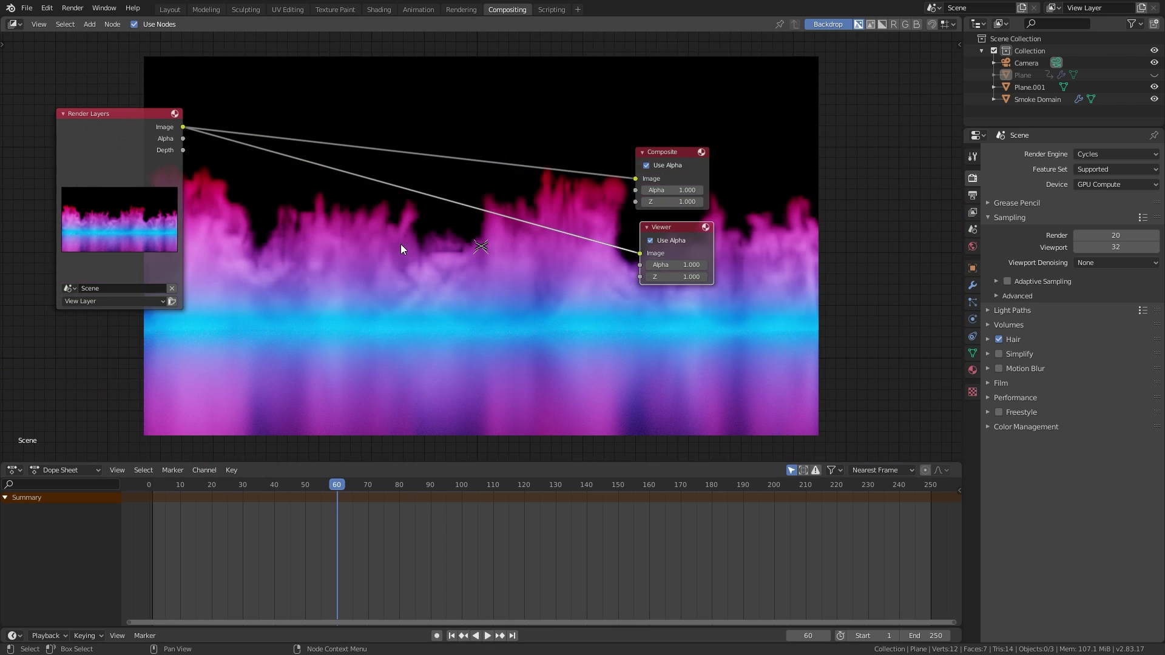
middle_click_drag(379, 229, 502, 262)
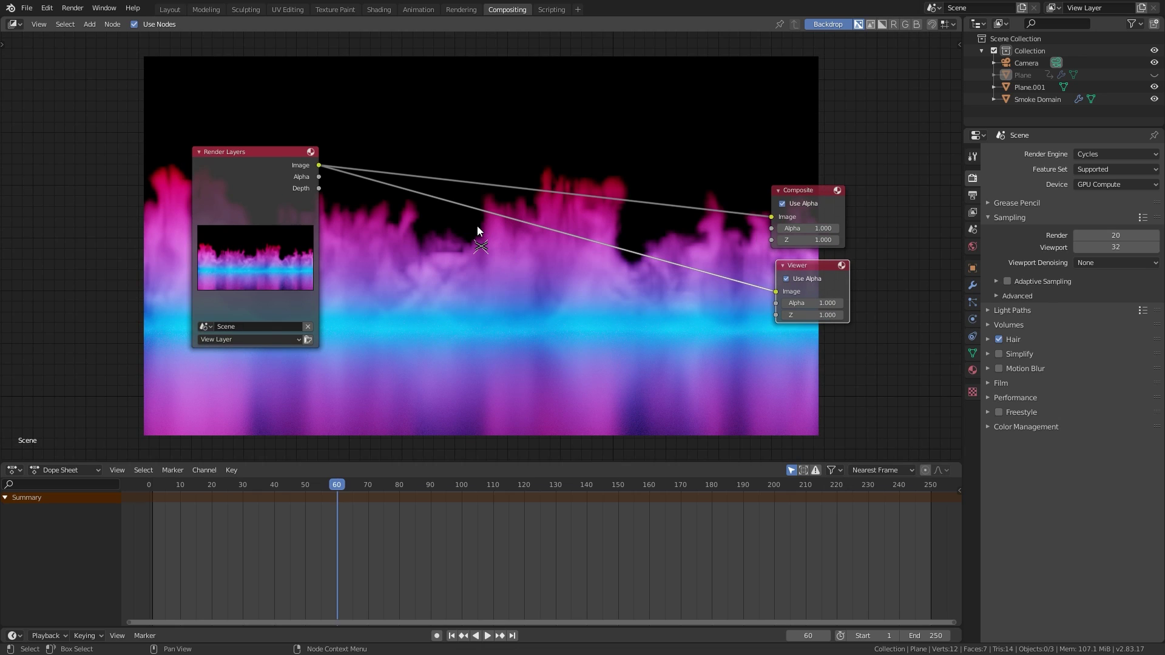
Step: Insert a Denoise node on the link from Render Layers to Composite and Viewer
key("shift+a")
mouse_move(476, 227)
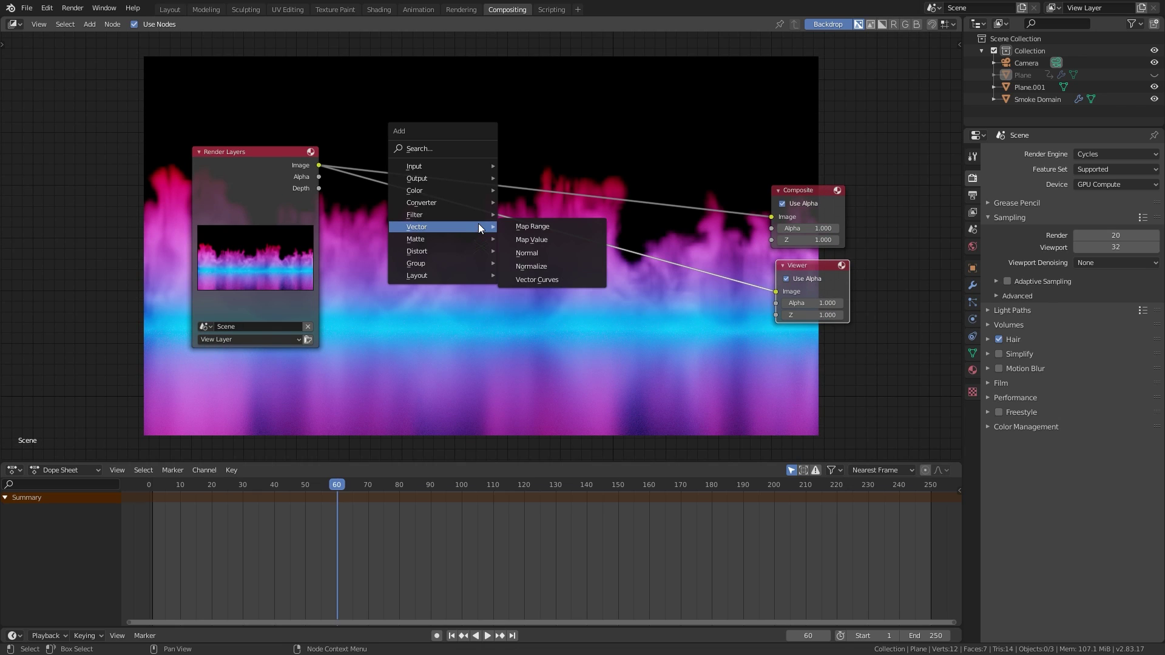
mouse_move(409, 213)
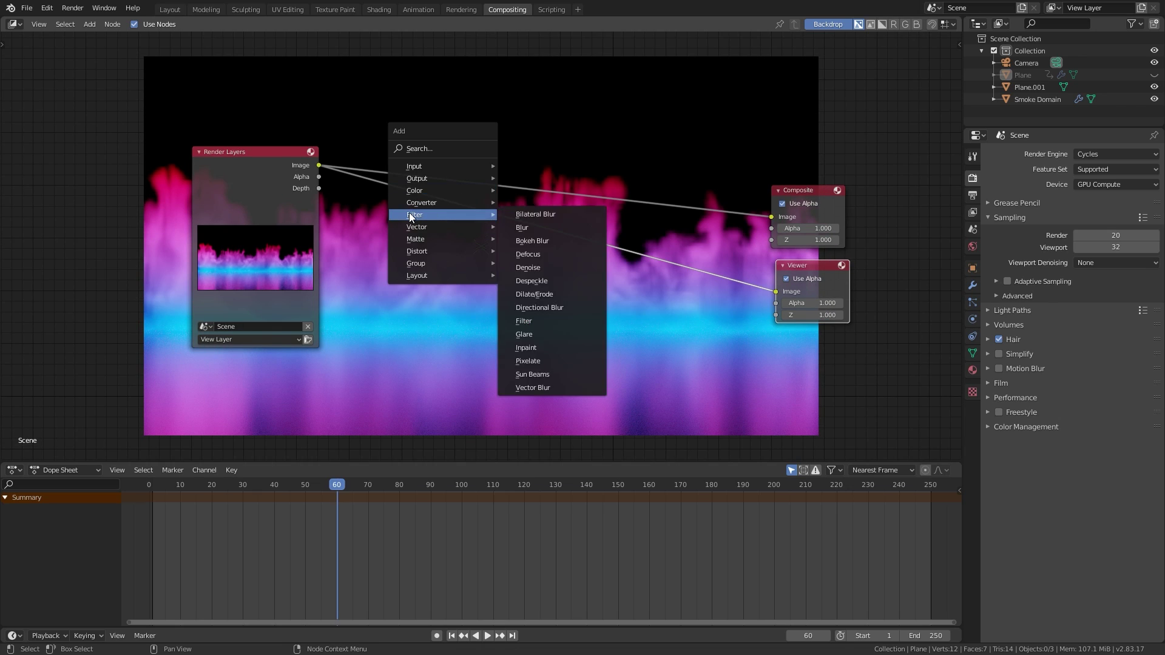
left_click(535, 267)
left_click(447, 200)
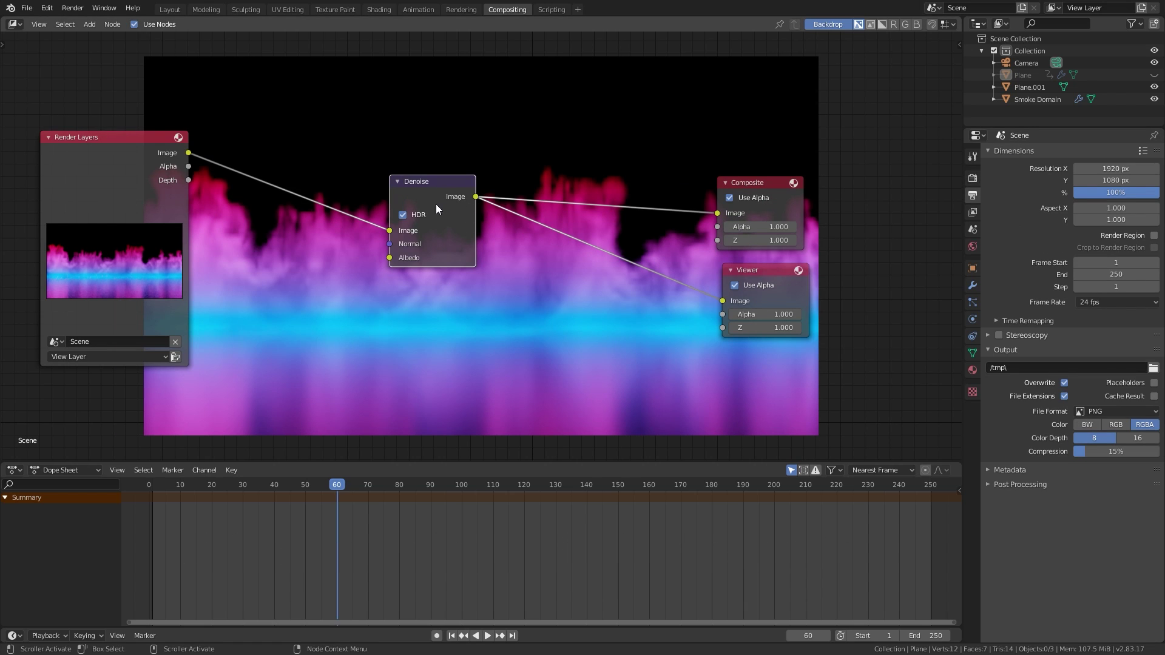
Step: Set the output file format to FFmpeg video with High quality
left_click_drag(452, 199, 448, 199)
left_click(1101, 415)
left_click(1124, 480)
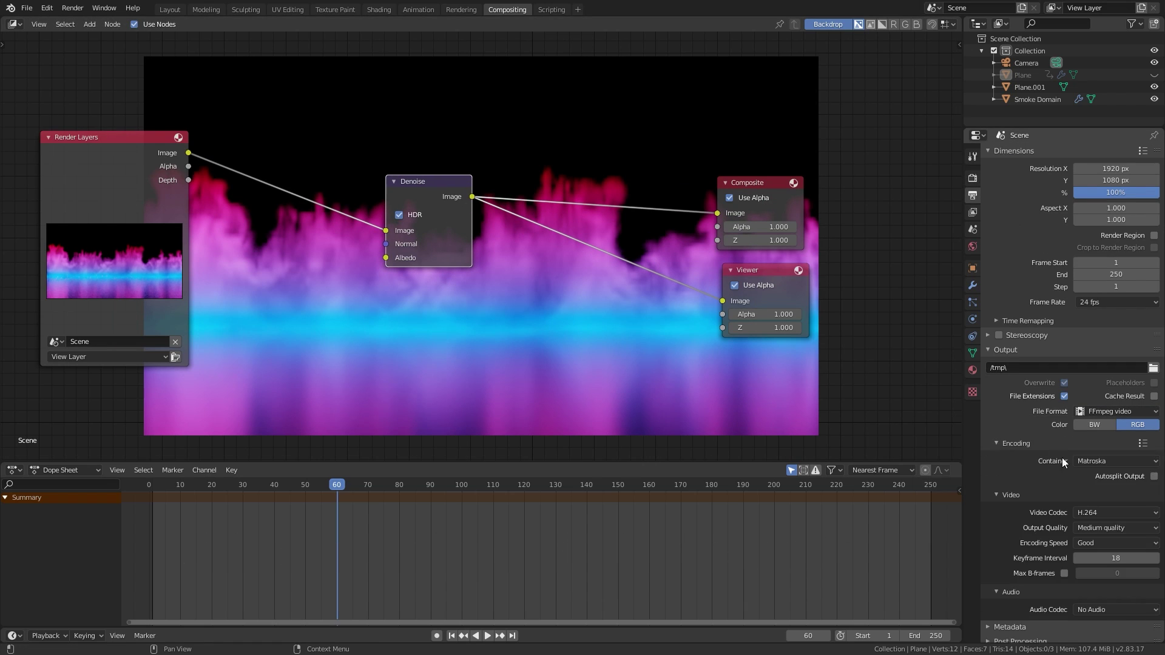
left_click(1103, 523)
Step: Set the output path to a new Tutorial folder inside Gradient Flame Tutorial
left_click(1153, 367)
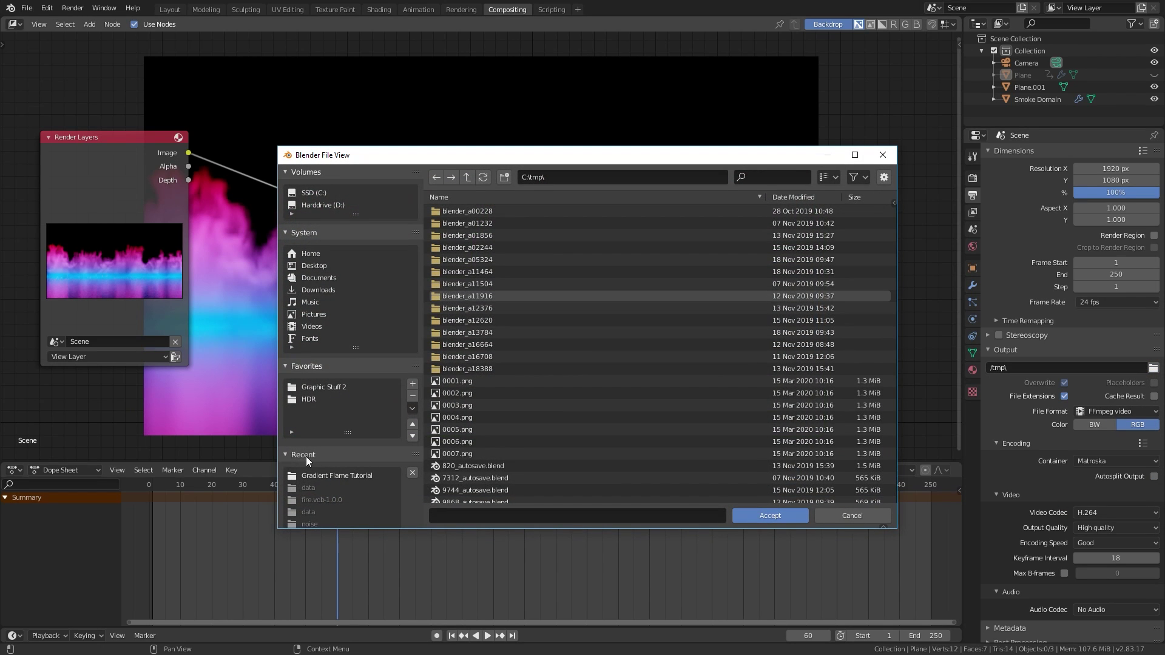
left_click(328, 476)
left_click(505, 177)
type("Tutorial")
key("Return")
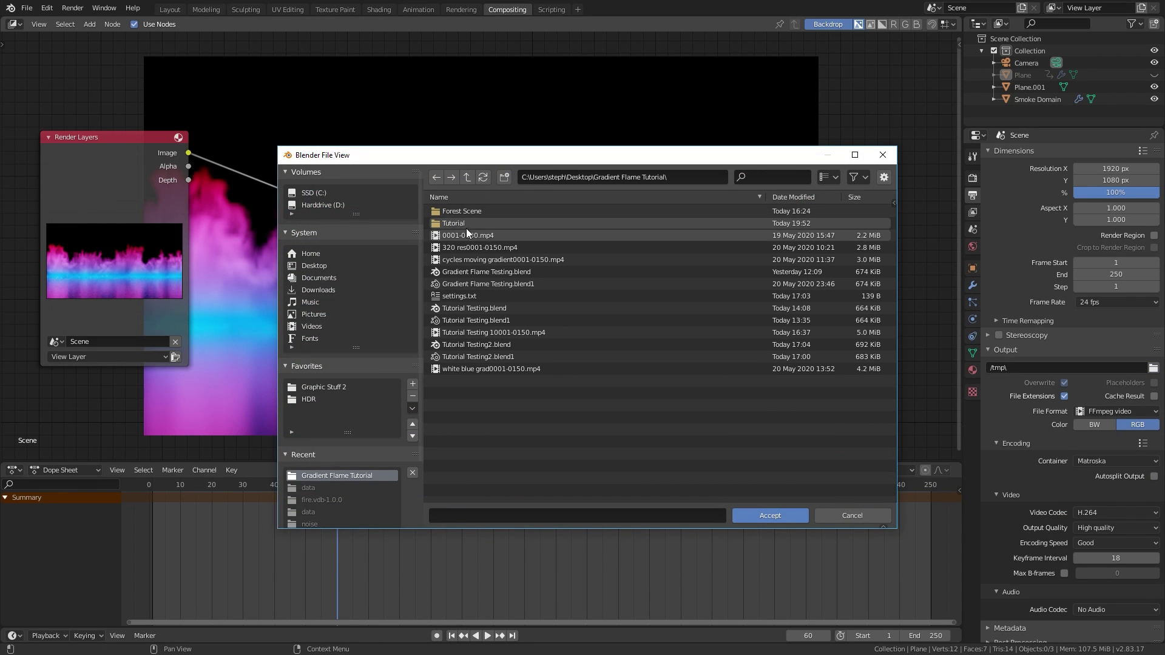
double_click(463, 226)
left_click(771, 515)
Step: Begin saving the blend file into the Tutorial folder, typing the name 'Tutro'
key("ctrl+shift+s")
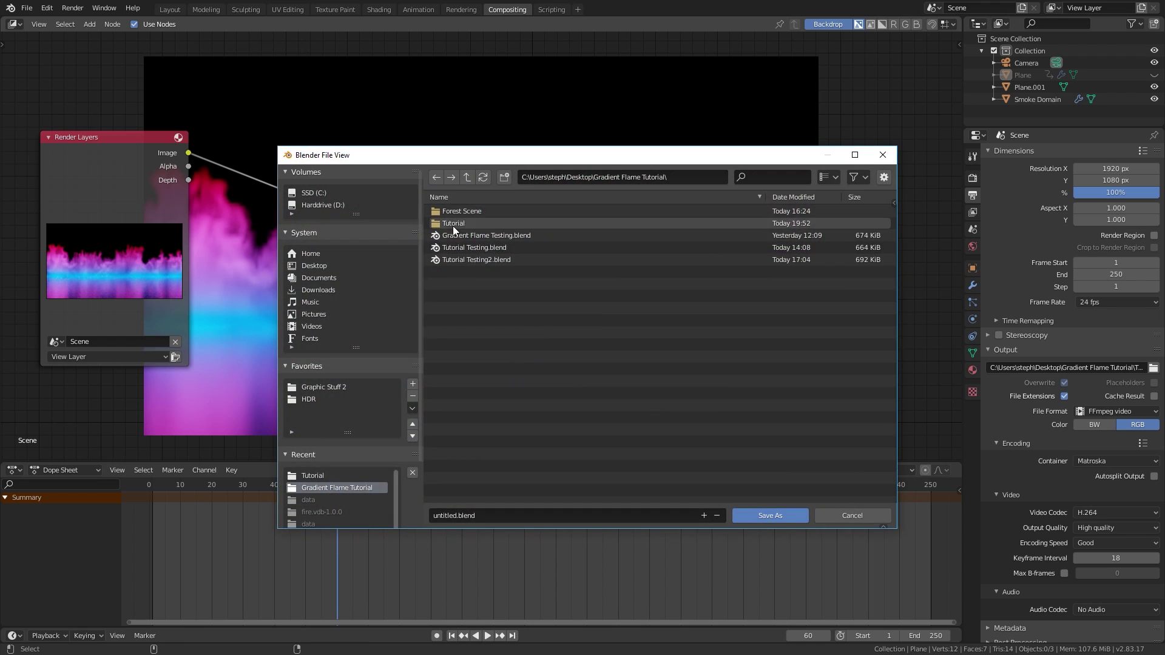
left_click(313, 475)
left_click(494, 515)
type("Tutro")
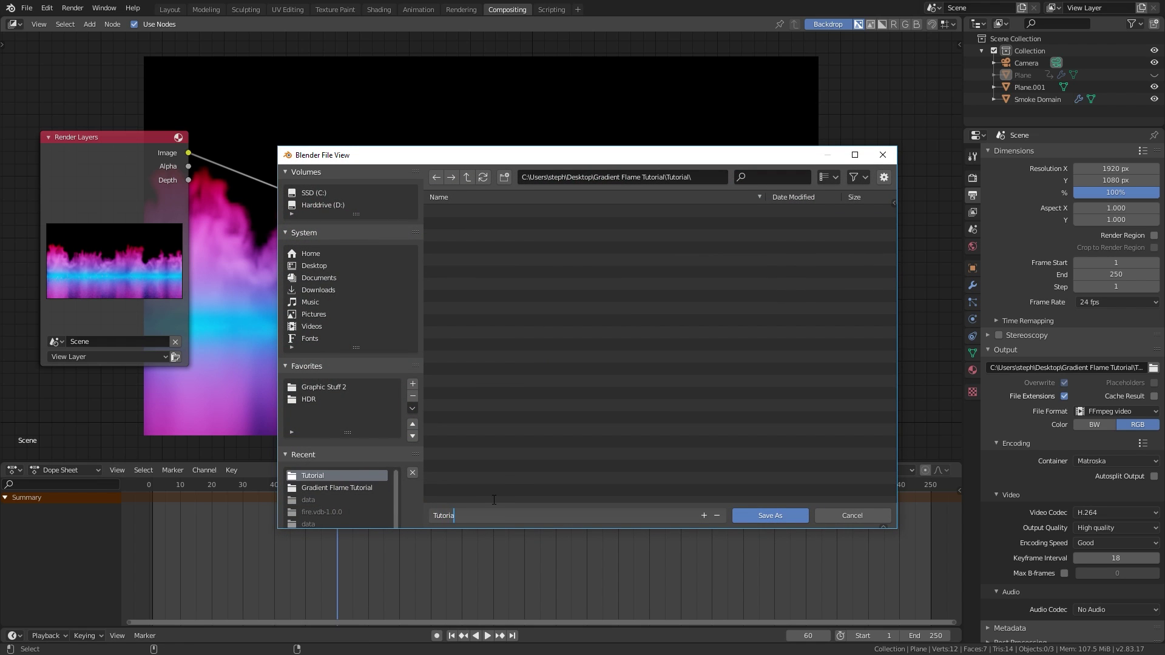